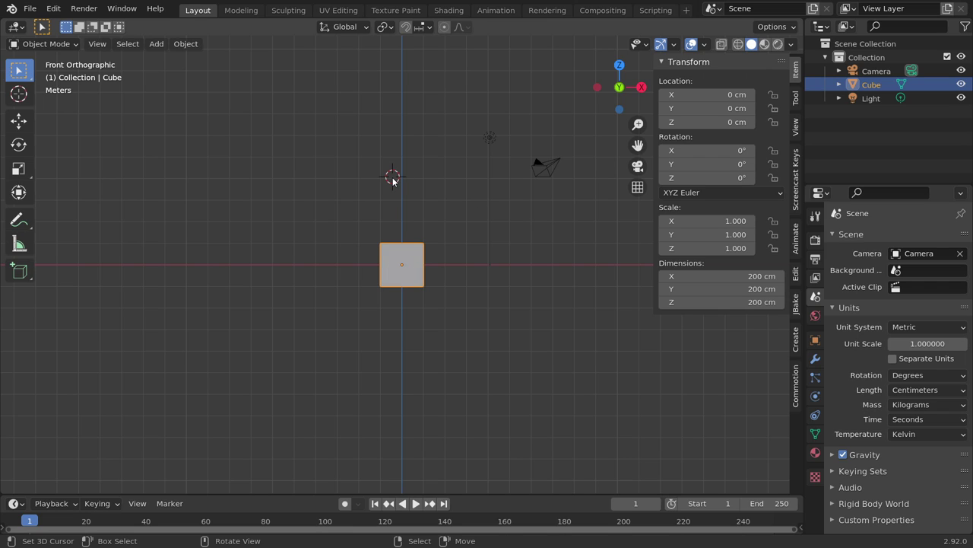
Bring up the Add menu in the 3D viewport to reach the Curve submenu
key(shift+a)
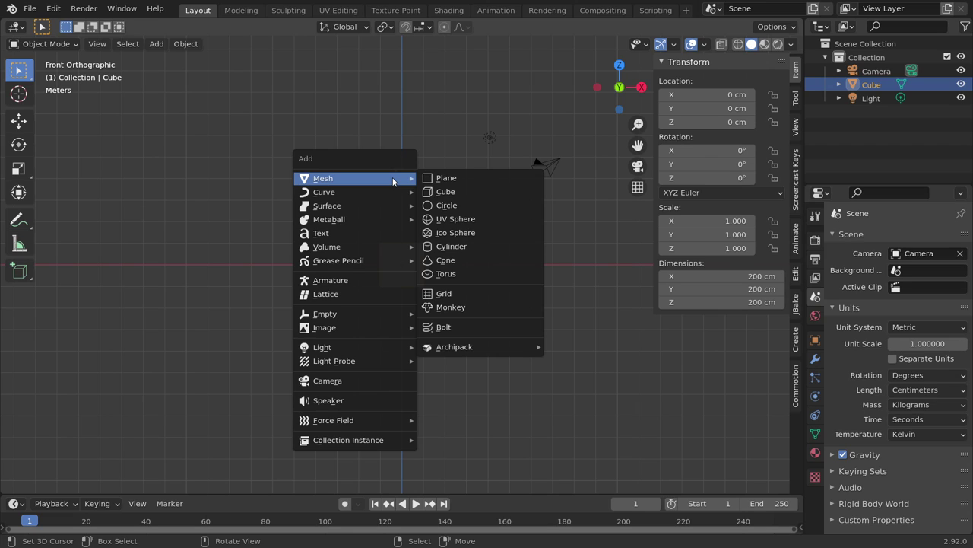
mouse_move(354, 192)
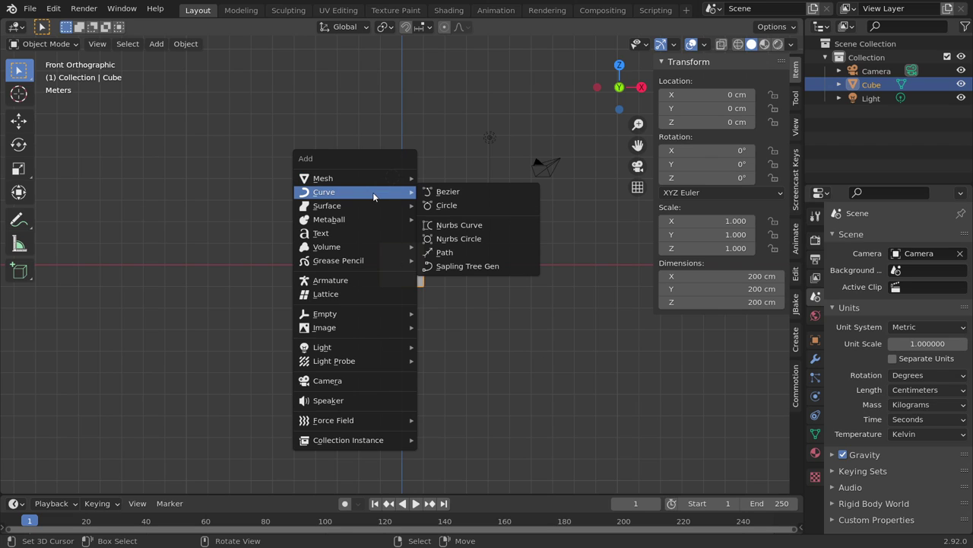
Add a NURBS path and scale it up to about 2.854
click(490, 252)
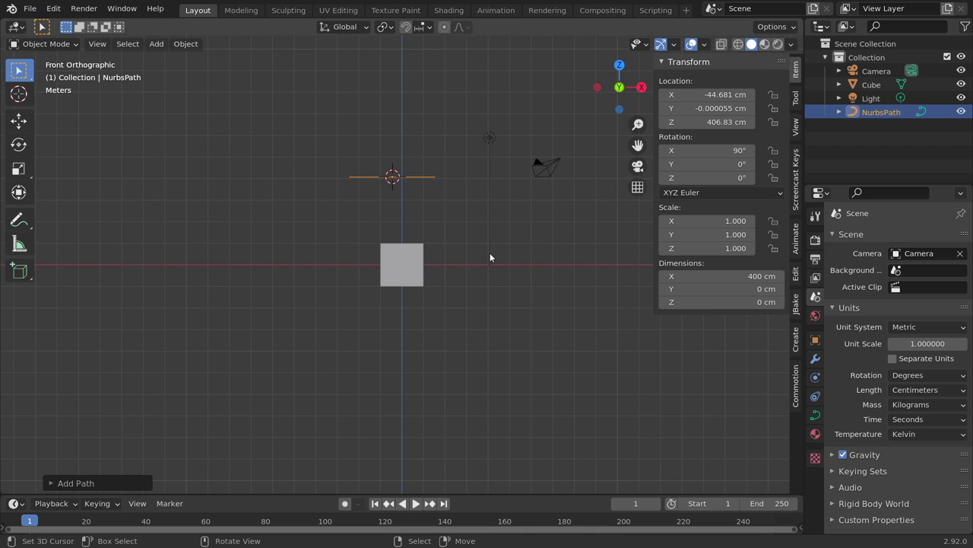
key(s)
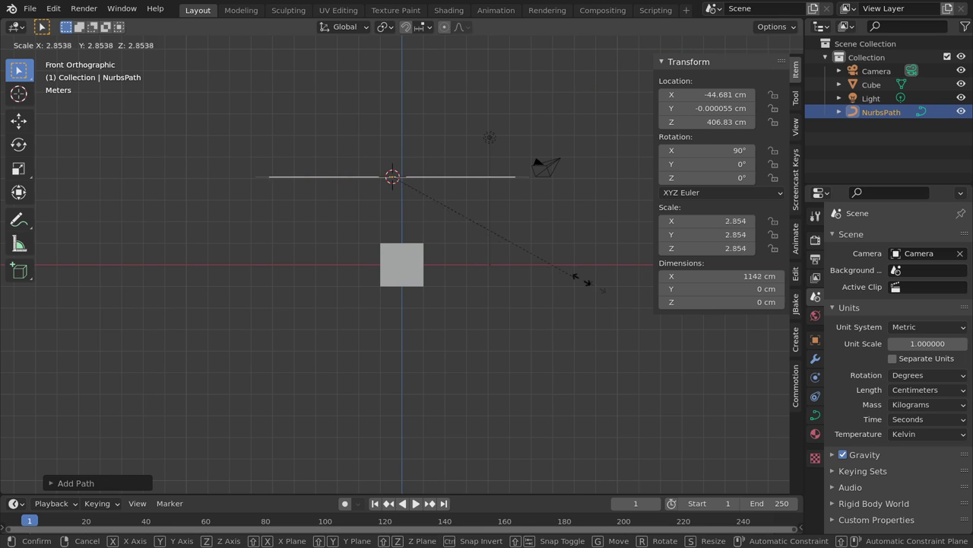
click(630, 304)
Raise the path's centre control point into an arch above the cube
key(Tab)
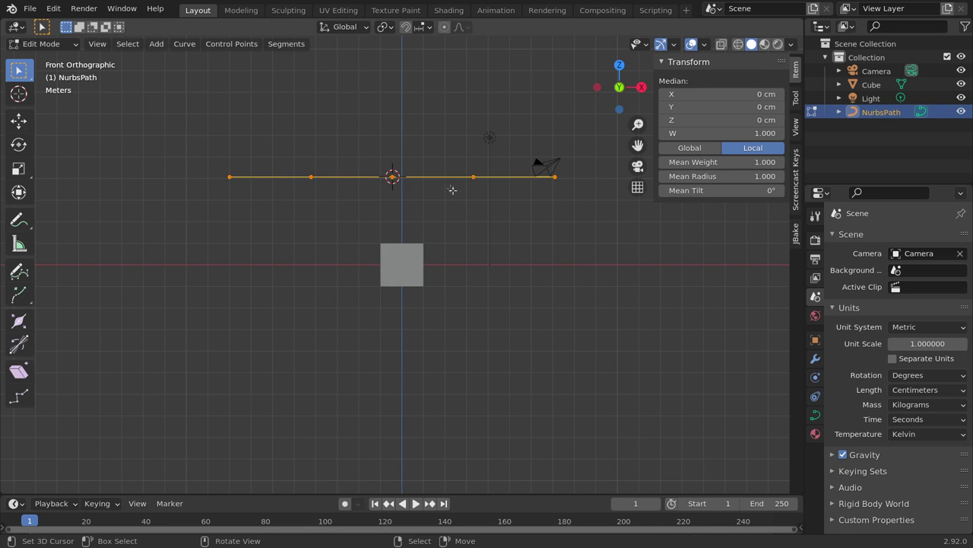
click(382, 177)
key(g)
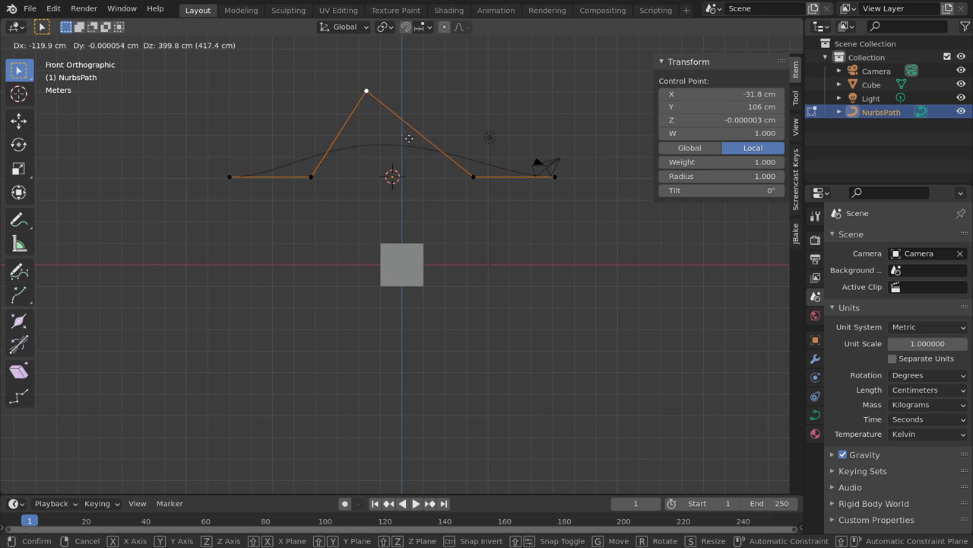
click(417, 145)
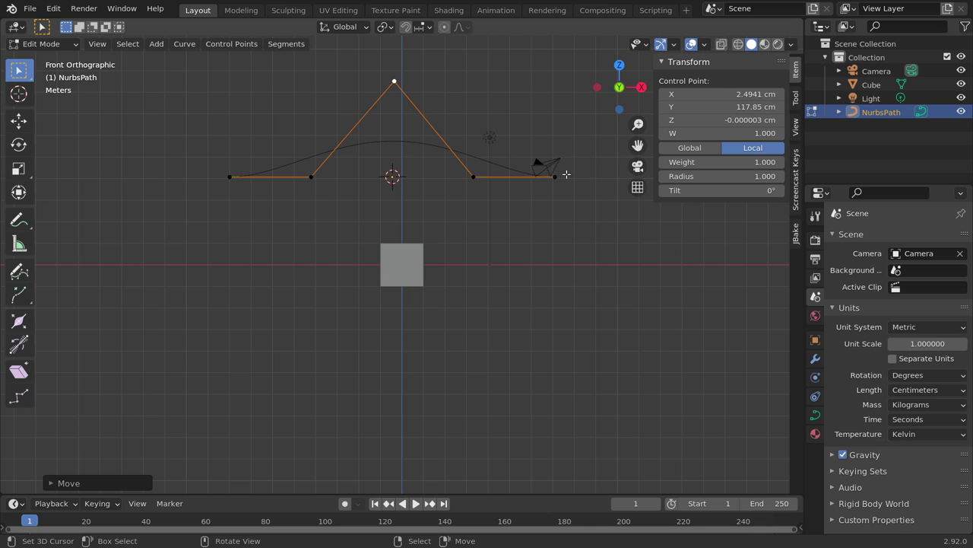
key(Tab)
click(553, 163)
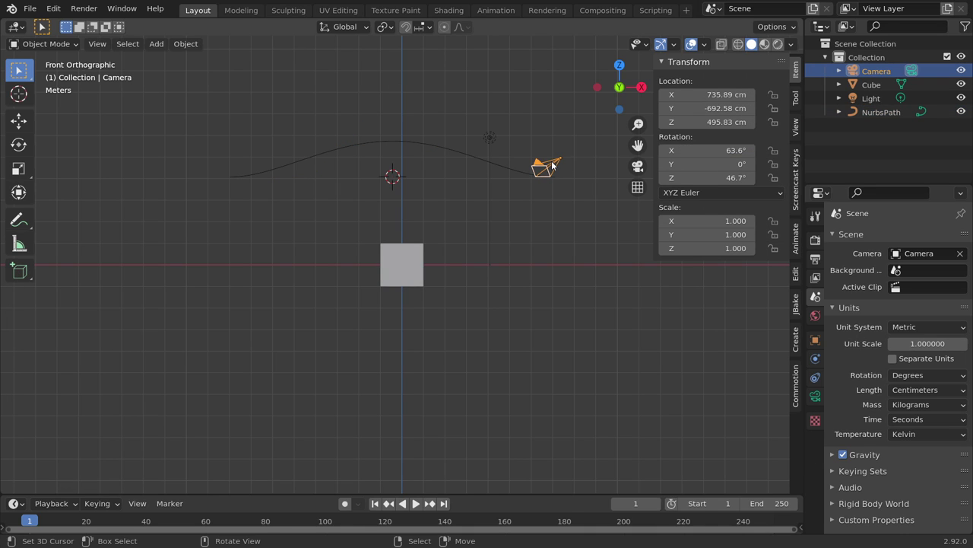
Delete the camera, then give the Cube a Clamp To object constraint
key(Delete)
click(400, 270)
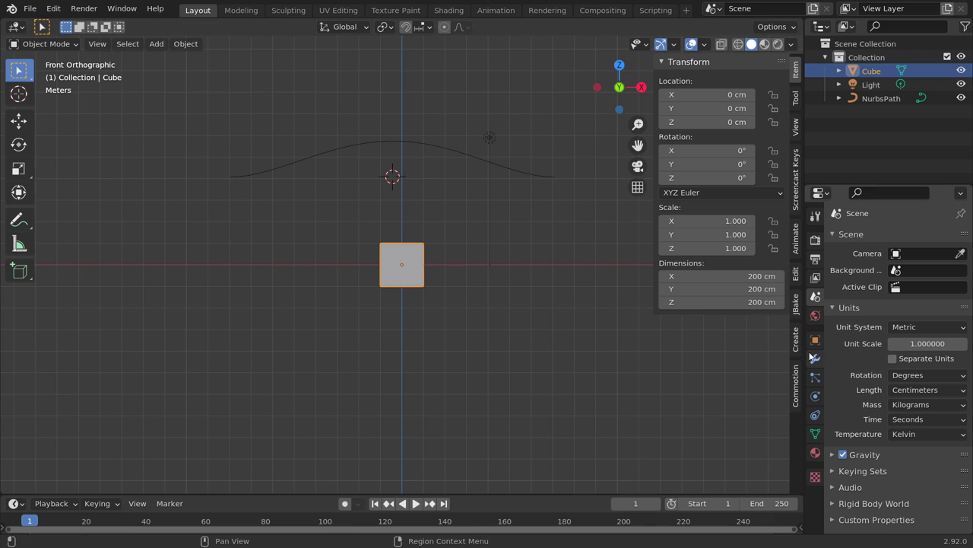
click(815, 396)
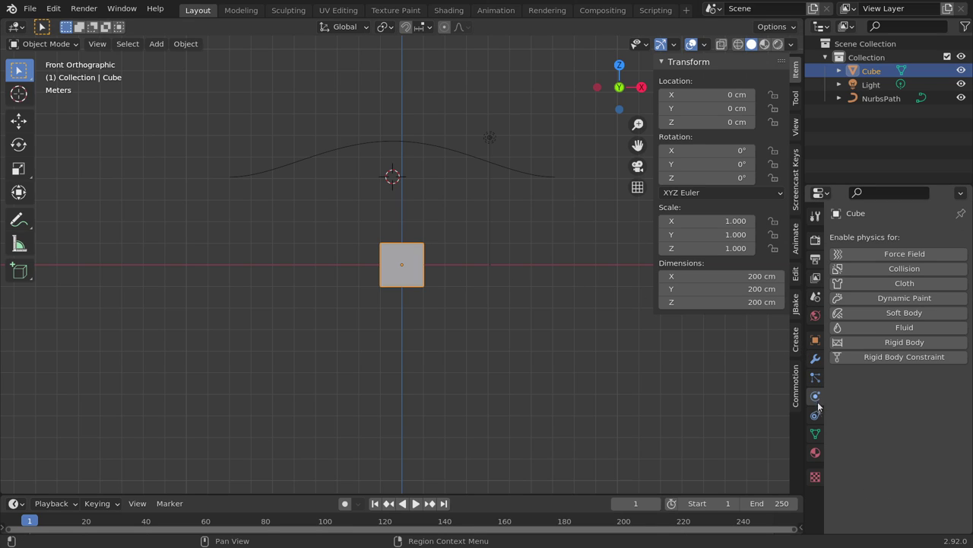
click(815, 414)
click(890, 242)
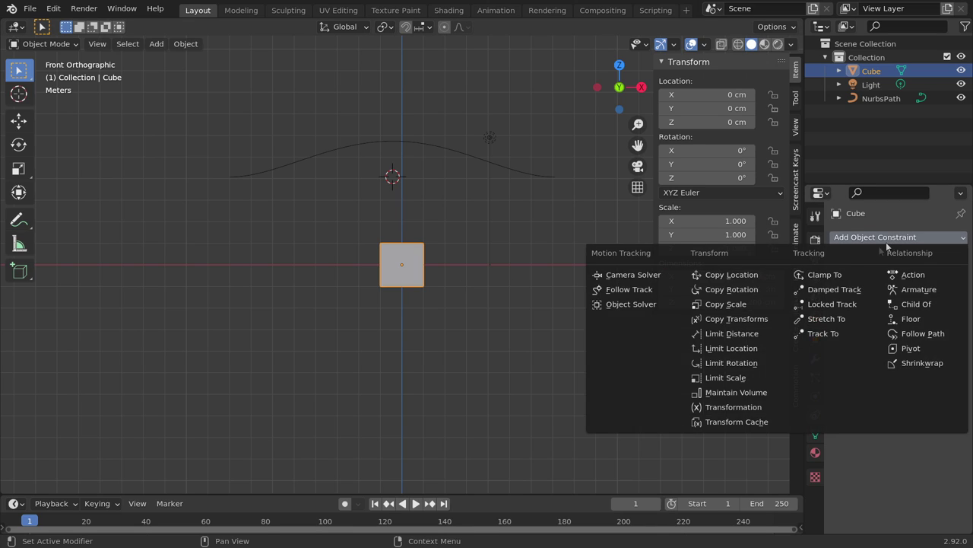
click(834, 279)
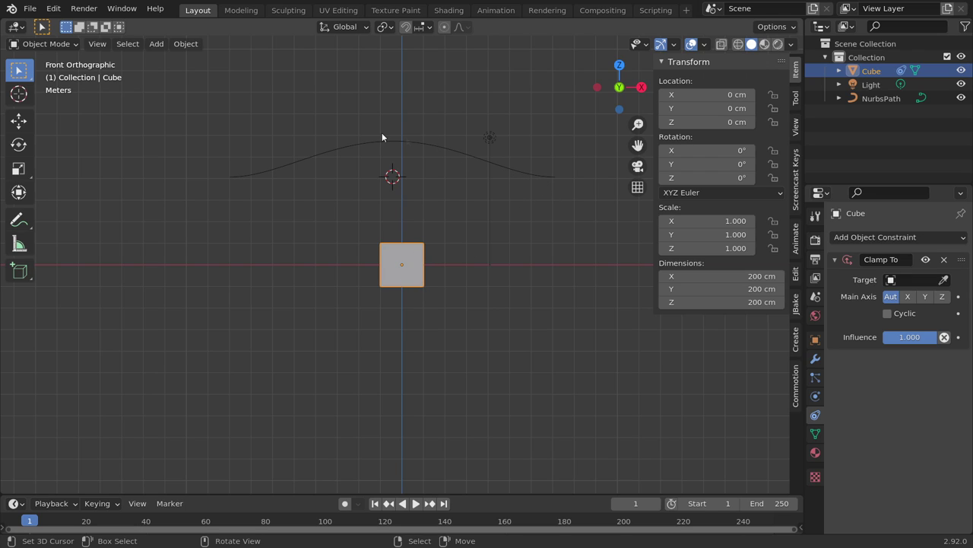
Target the Clamp To constraint at NurbsPath, trying main axes before settling on Z
click(944, 280)
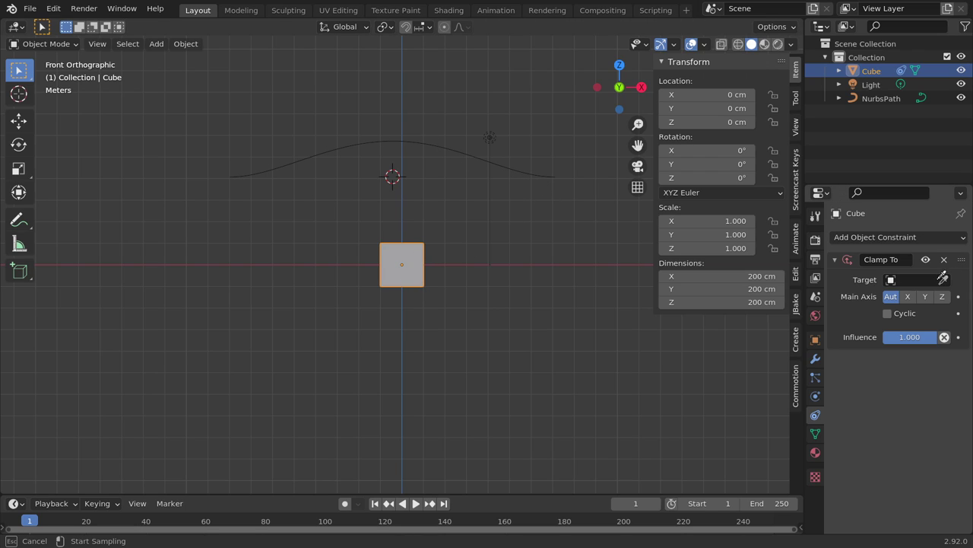
click(457, 153)
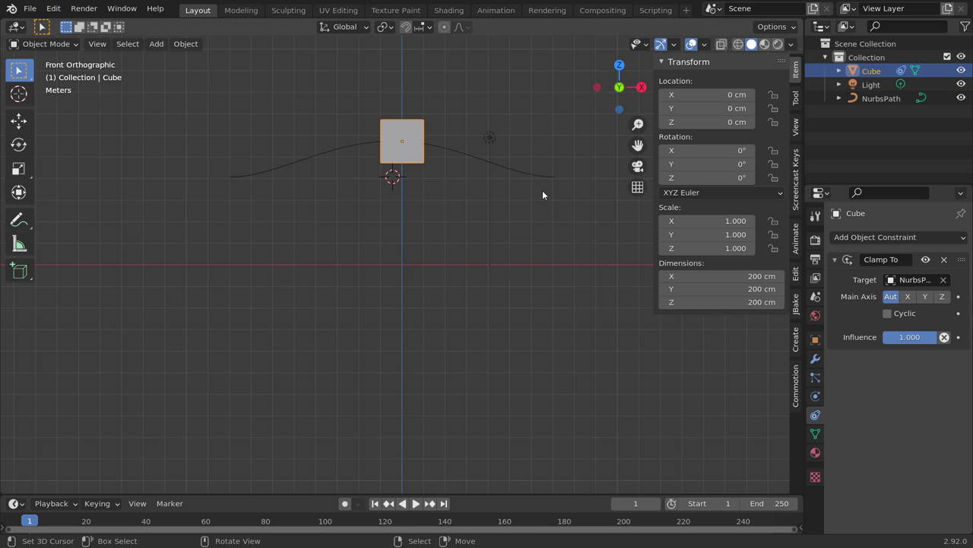
click(943, 296)
click(926, 297)
click(907, 297)
click(926, 297)
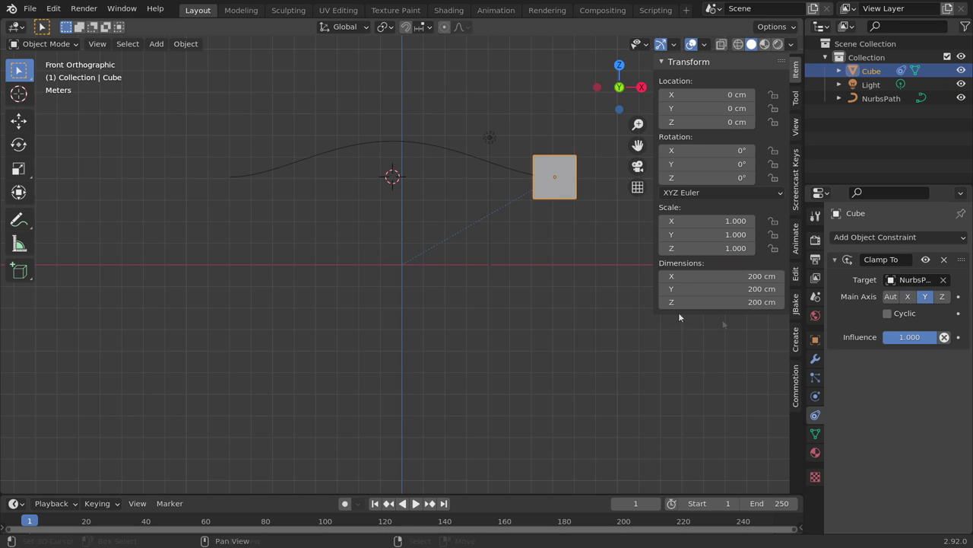
click(942, 296)
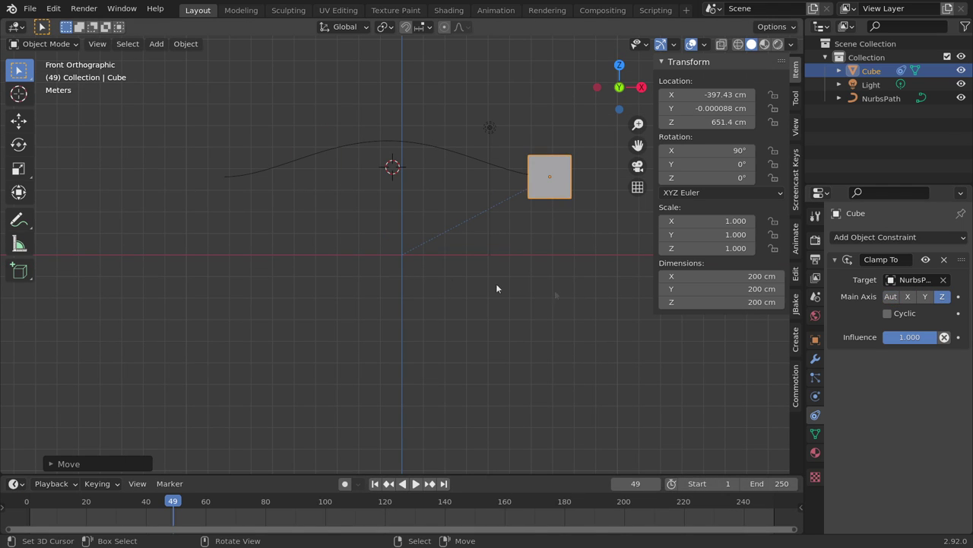
Move the clamped cube to X -590.26, Z 554.99 cm and enlarge the timeline
key(g)
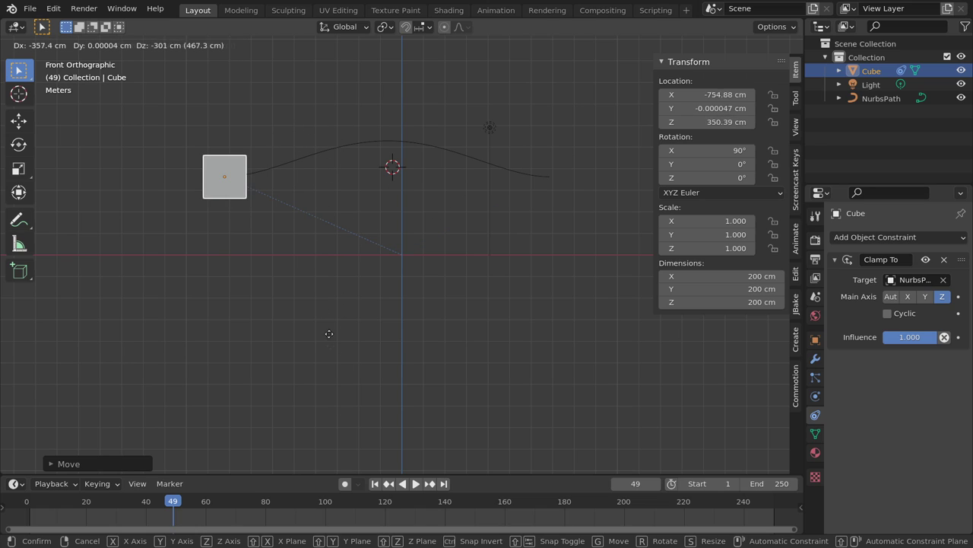
click(357, 267)
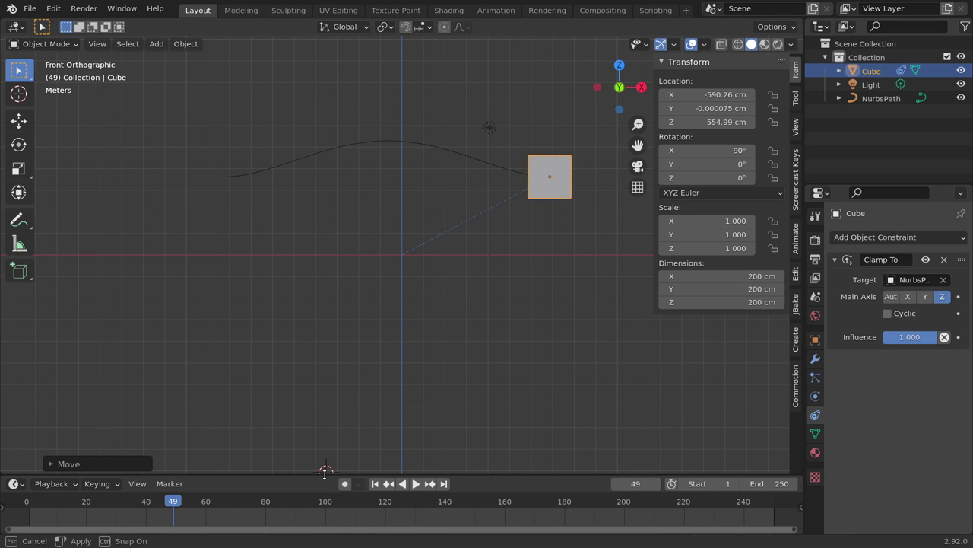
drag(326, 473, 334, 272)
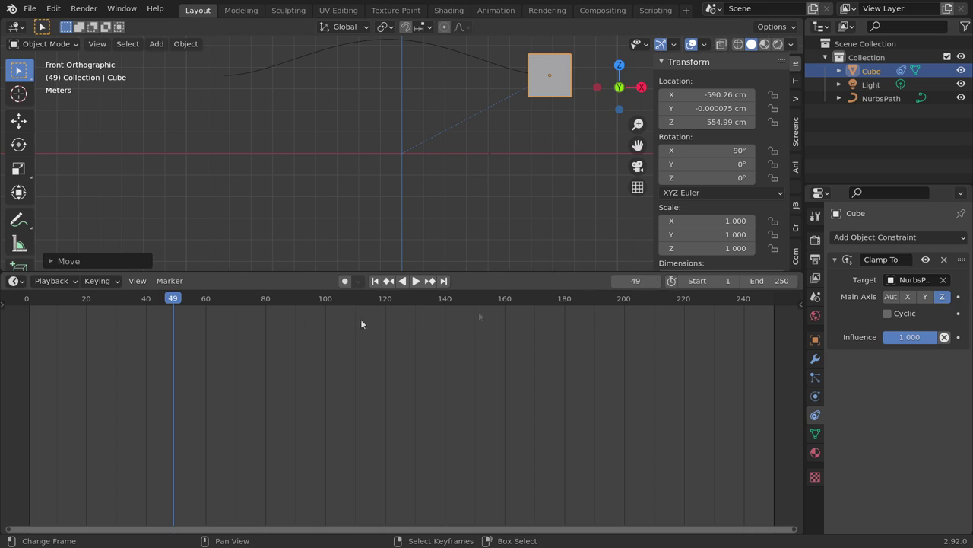
click(26, 300)
Keyframe the cube's location at frame 1 on the path's right end
key(space)
key(space)
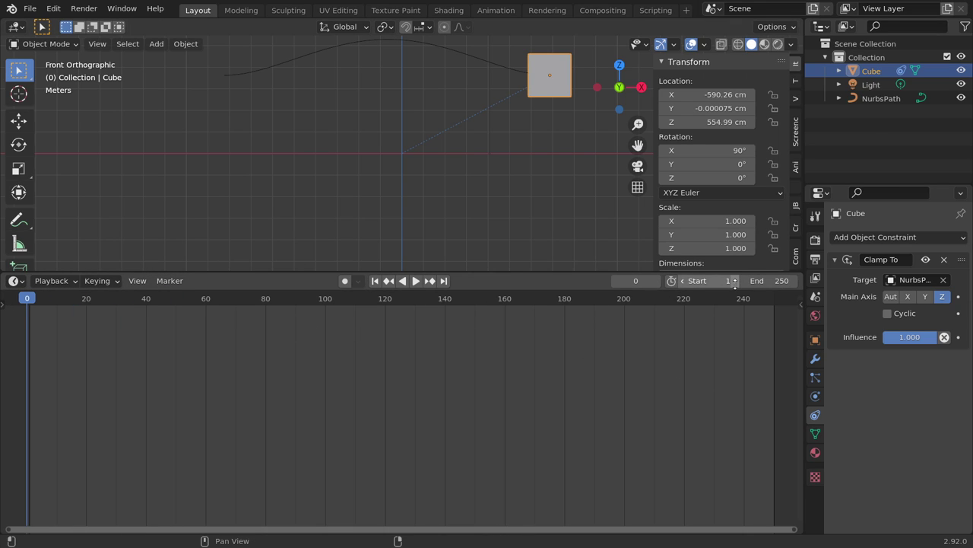
click(647, 280)
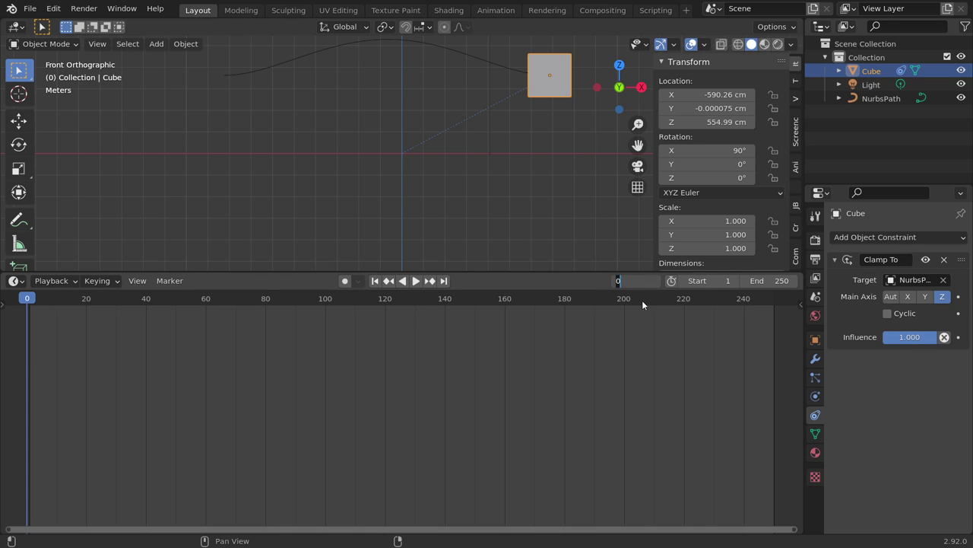
text(1)
key(Return)
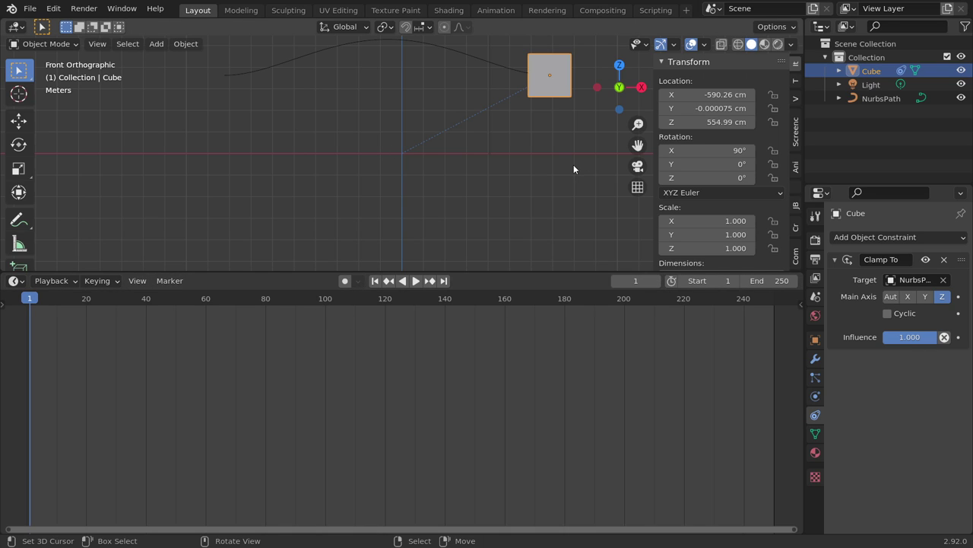
key(i)
click(568, 168)
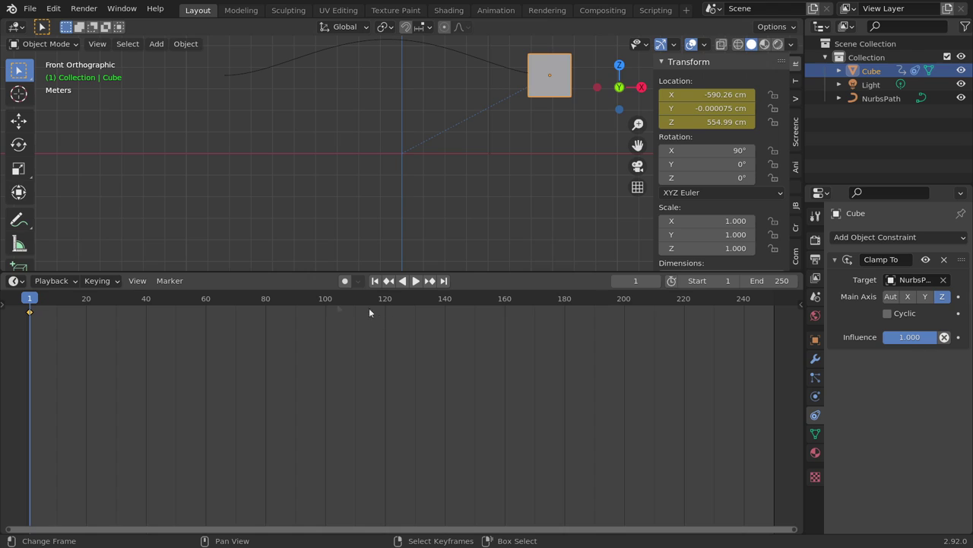
At frame 60, move the cube to the path's left end, keyframe location, and play
click(207, 298)
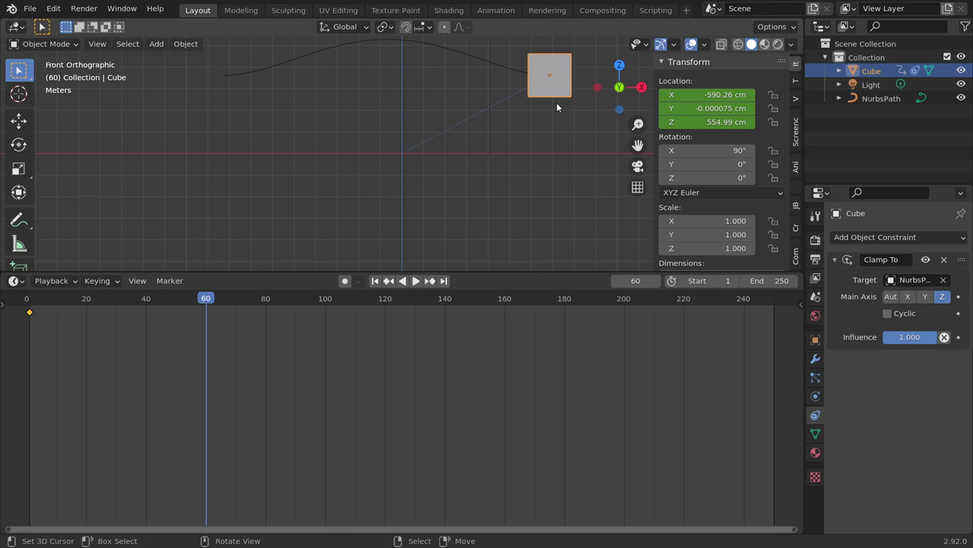
key(g)
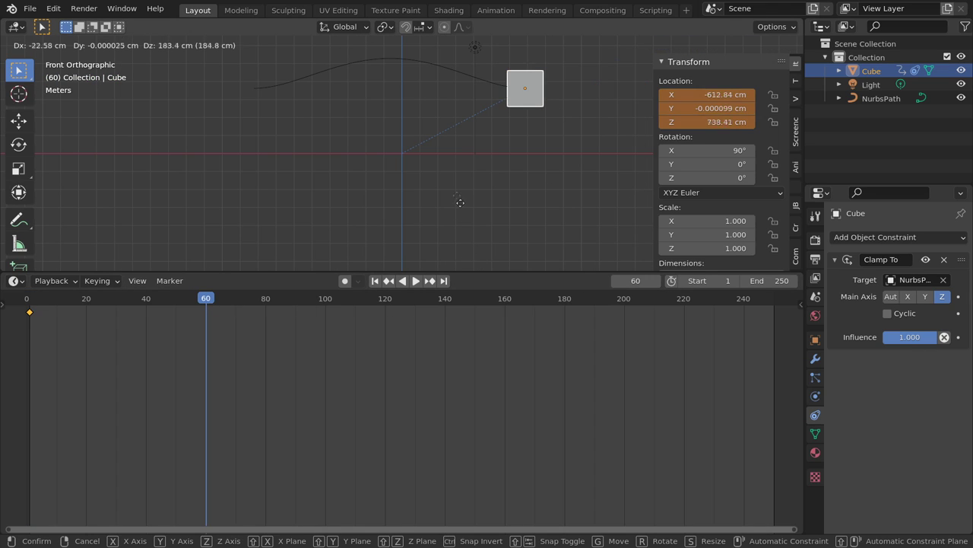
click(391, 101)
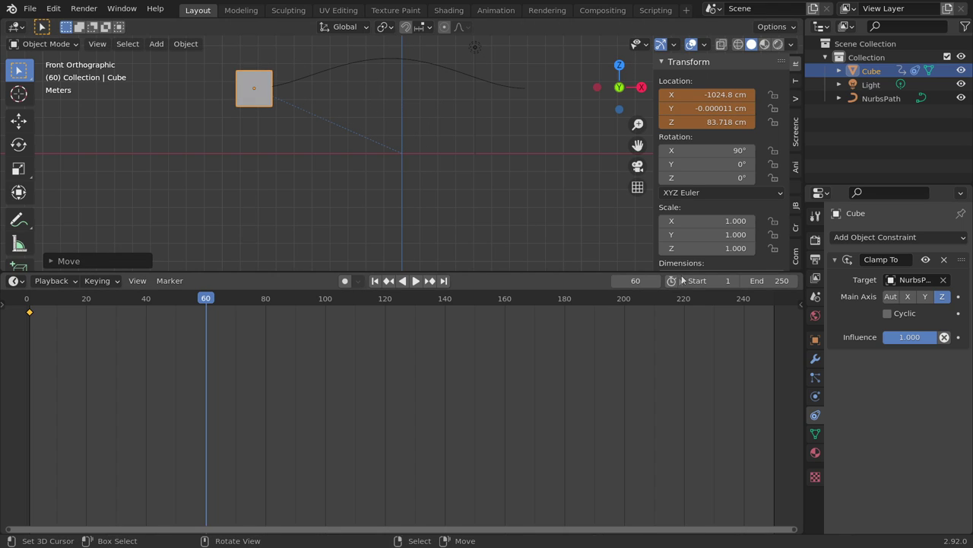
key(i)
click(395, 136)
click(31, 334)
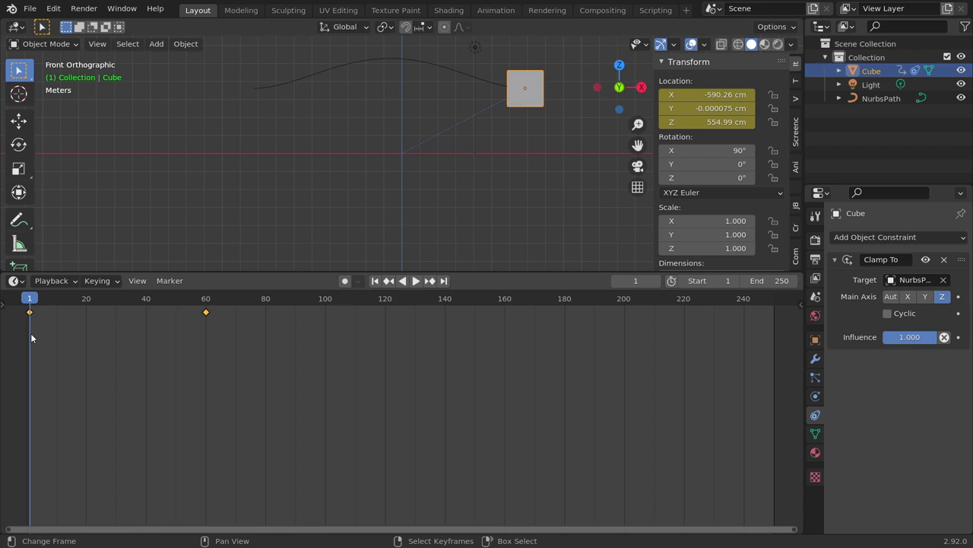
key(space)
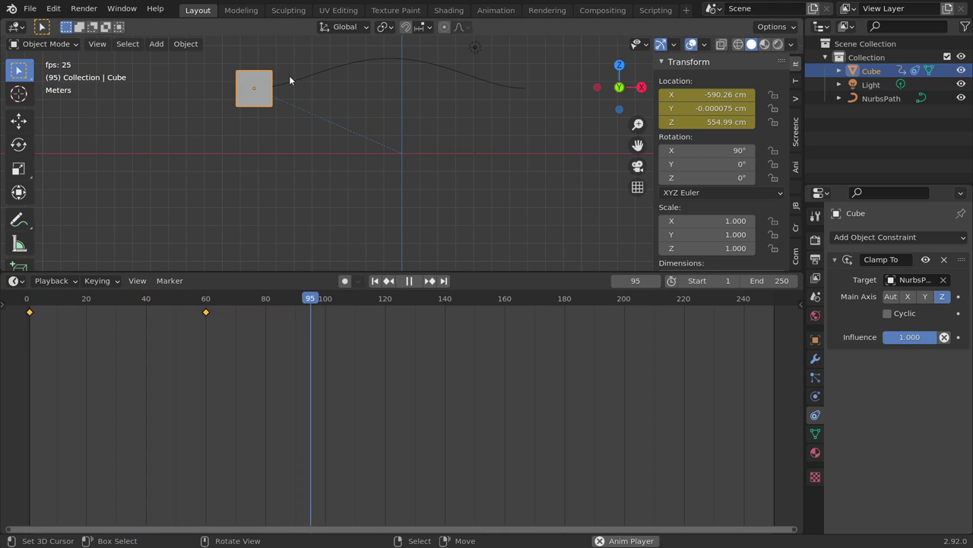
Stop playback and set the scene end frame to 66
key(space)
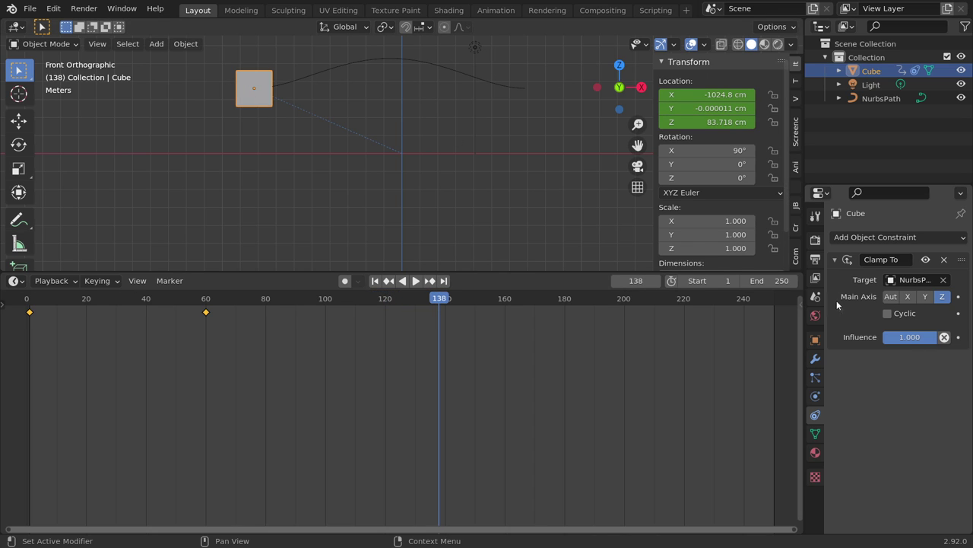
drag(772, 280, 753, 281)
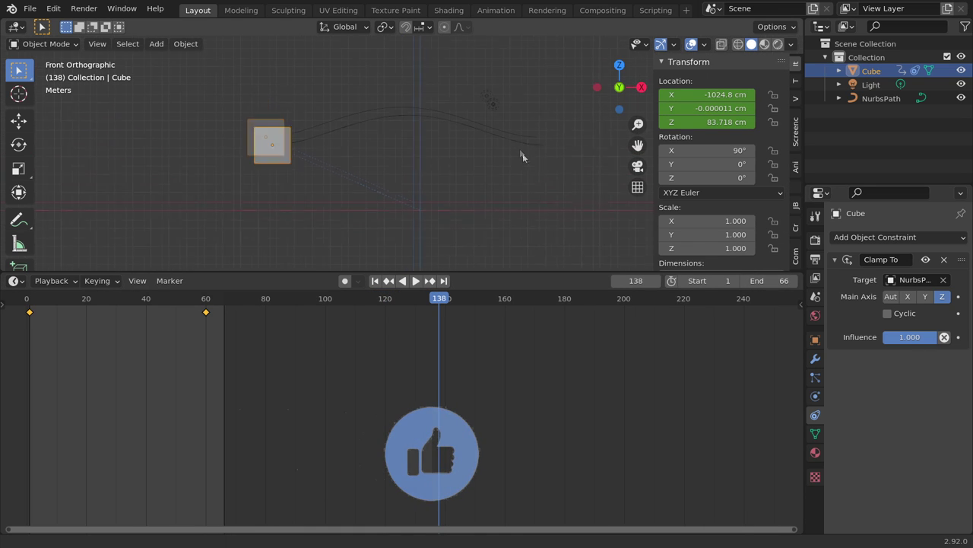
click(450, 130)
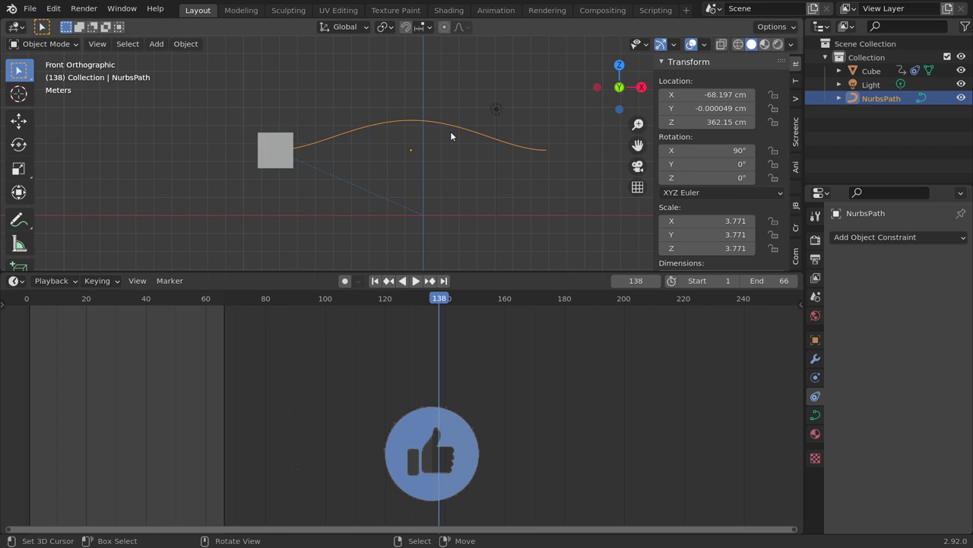
Pull a right-side control point far down to create a deep dip in the path
key(Tab)
click(565, 152)
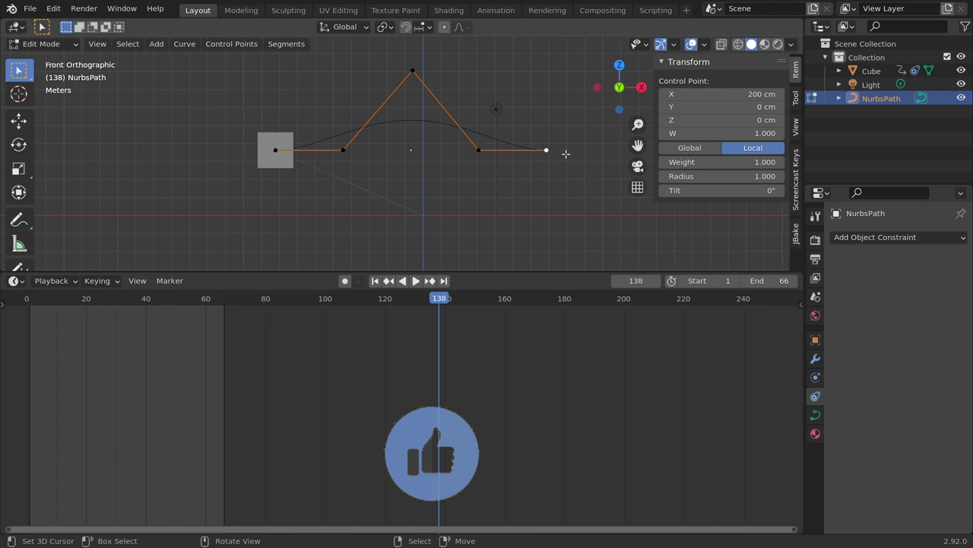
key(g)
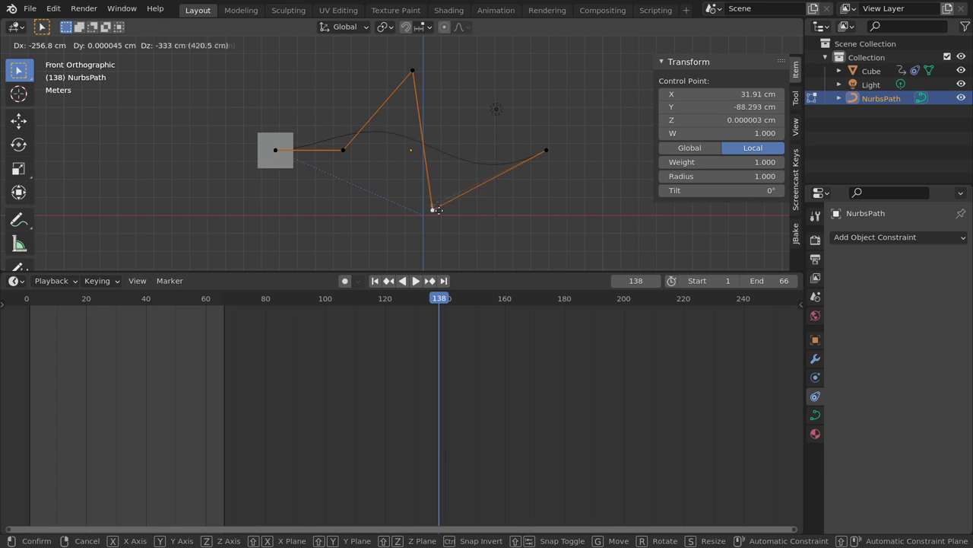
click(445, 95)
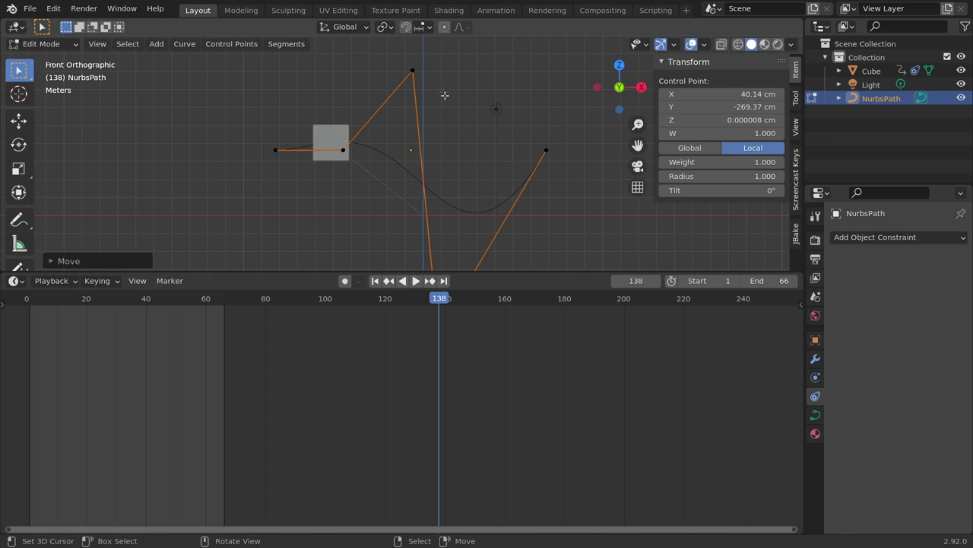
Play the animation to watch the cube follow the reshaped path, then exit Edit Mode
click(375, 281)
key(space)
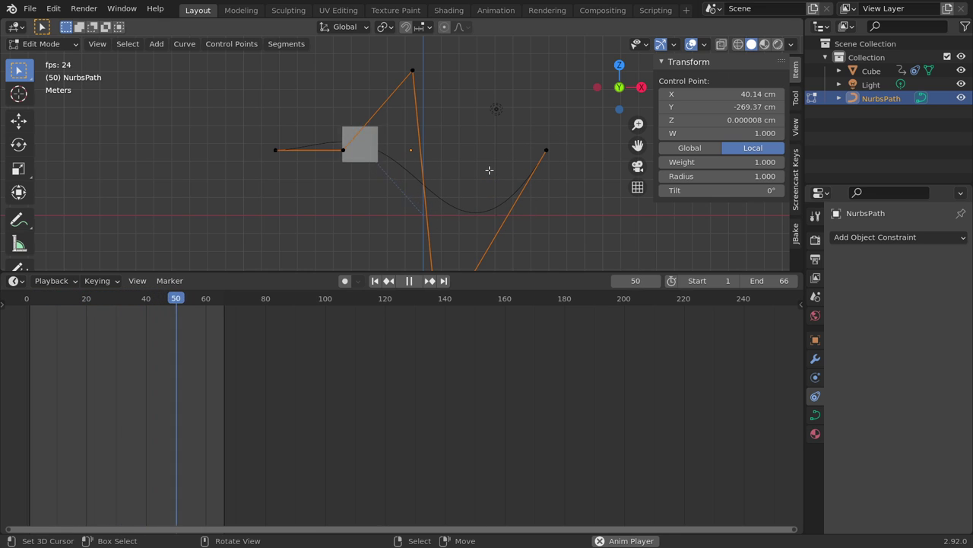
scroll(350, 184, down, 4)
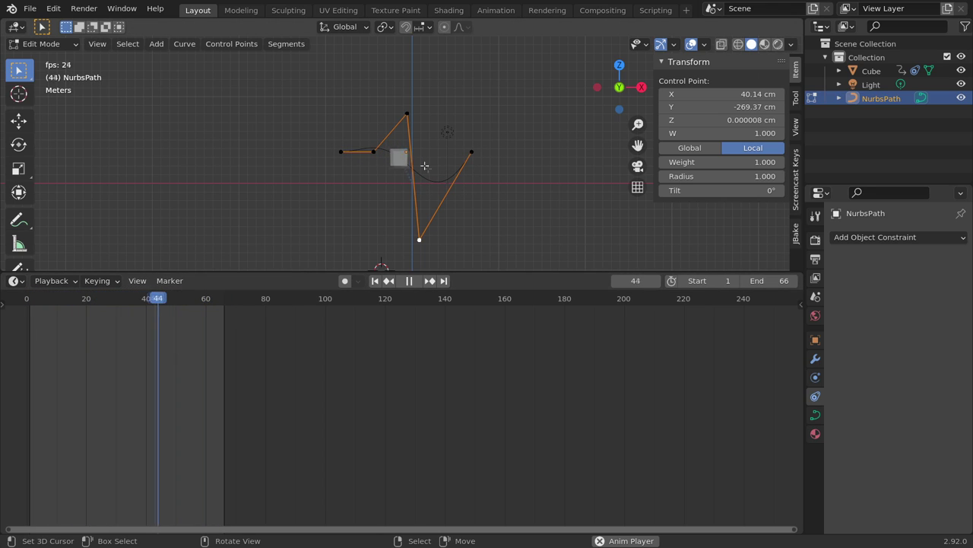
key(space)
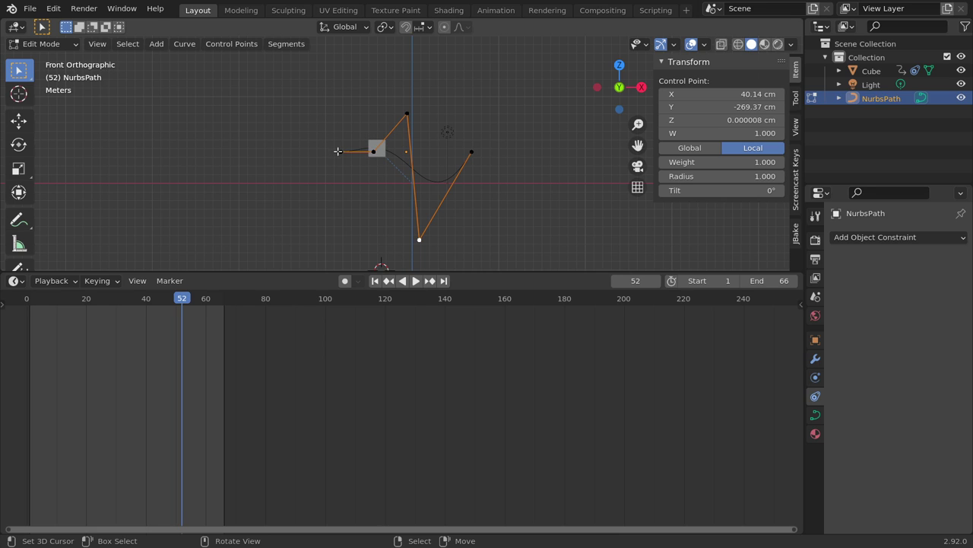
click(372, 151)
shift+middle_drag(375, 189, 473, 137)
key(Tab)
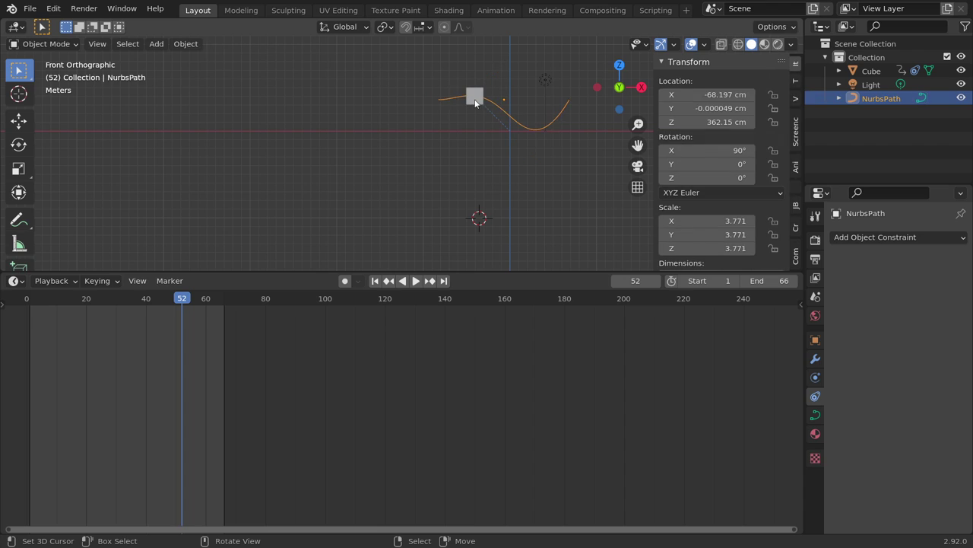
Move the cube further left along the path at frame 60 and keyframe its location
click(474, 103)
mouse_move(191, 311)
mouse_down()
mouse_move(36, 325)
mouse_move(206, 339)
mouse_up()
key(space)
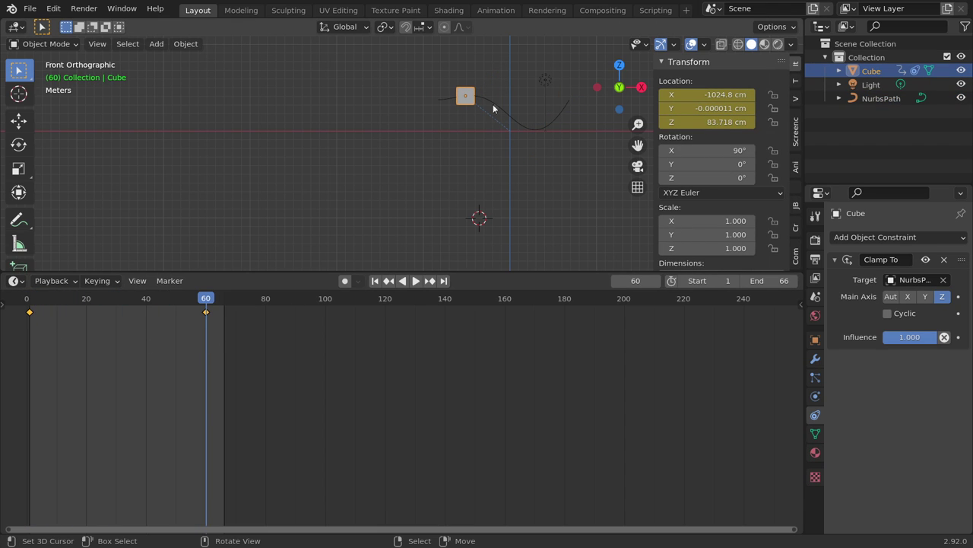
key(g)
click(471, 219)
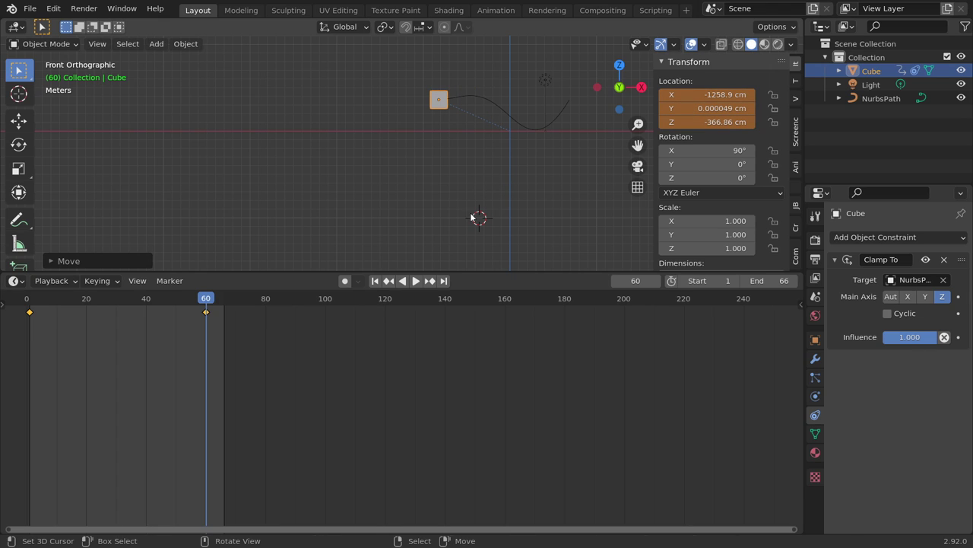
key(i)
click(421, 120)
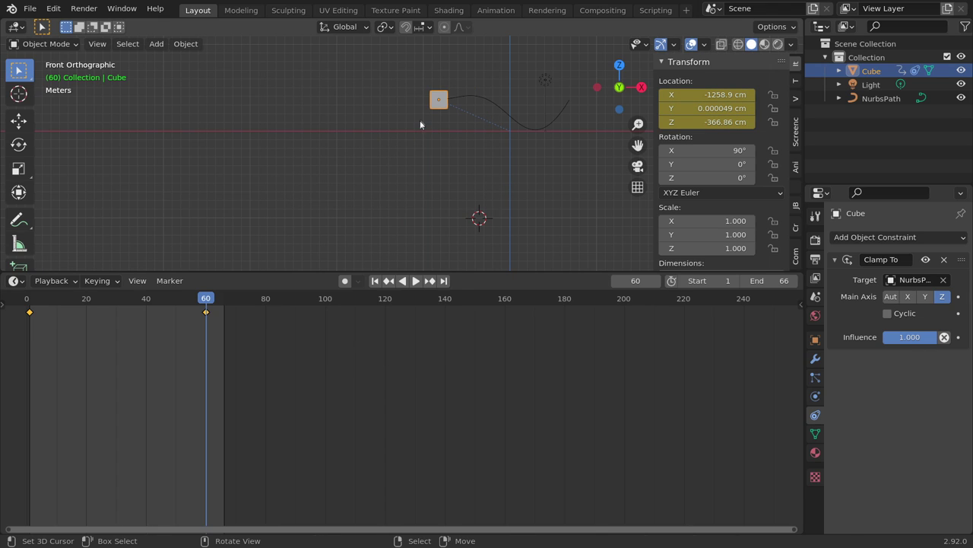
Play back the motion, then tilt the cube at an early frame to match the slope
click(30, 320)
key(space)
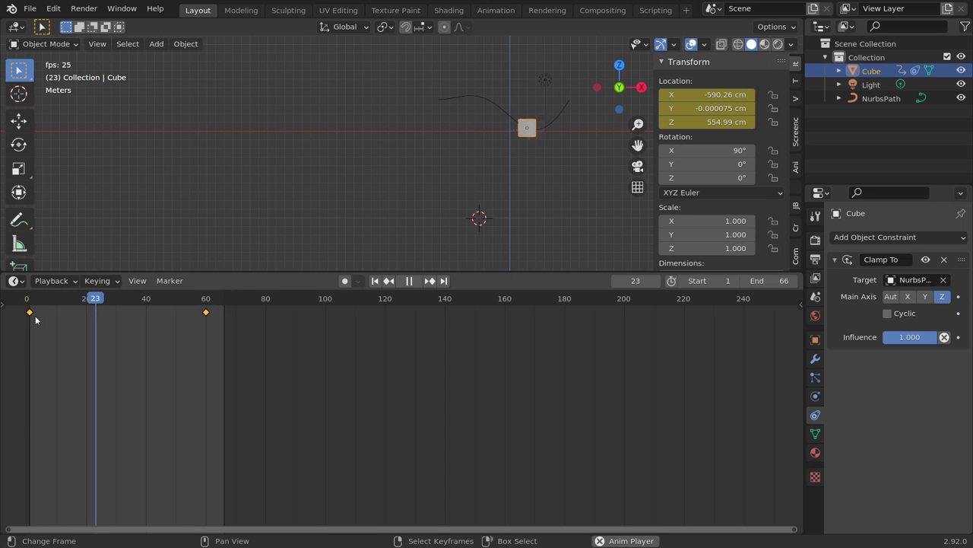
key(space)
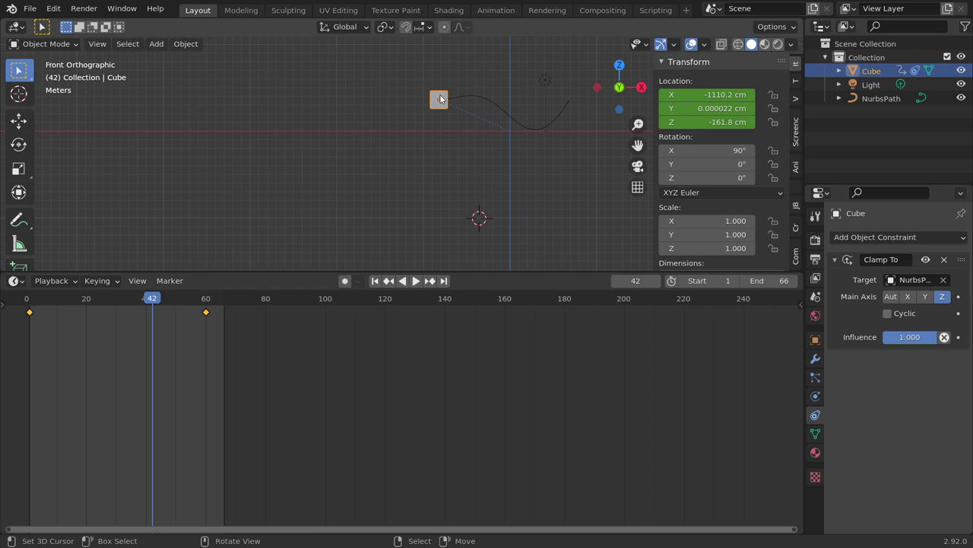
scroll(358, 202, up, 4)
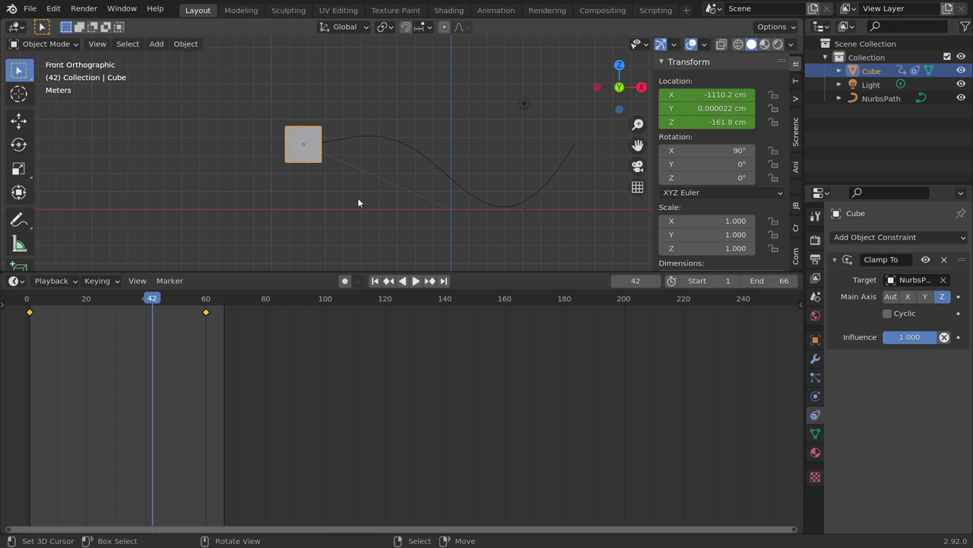
mouse_move(152, 301)
mouse_down()
mouse_move(63, 300)
mouse_move(93, 301)
mouse_up()
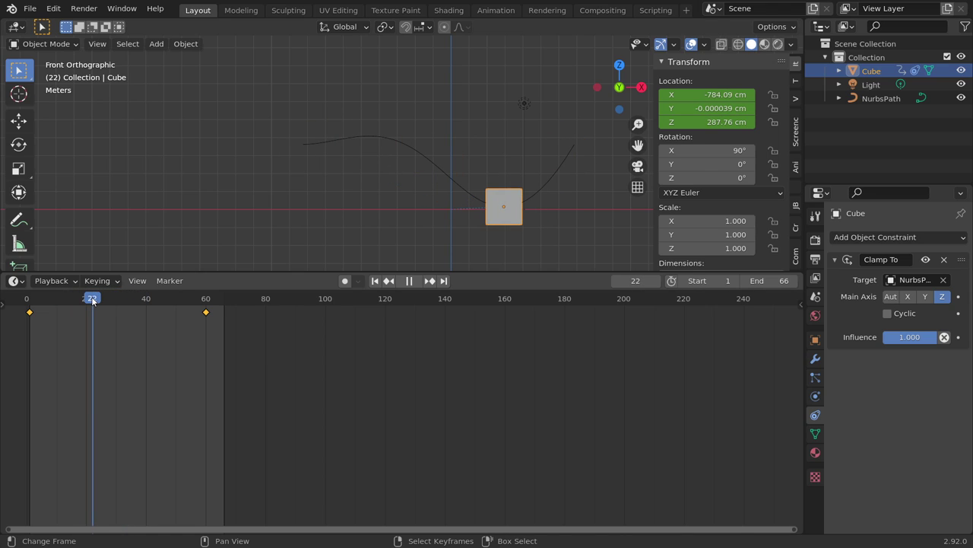
key(r)
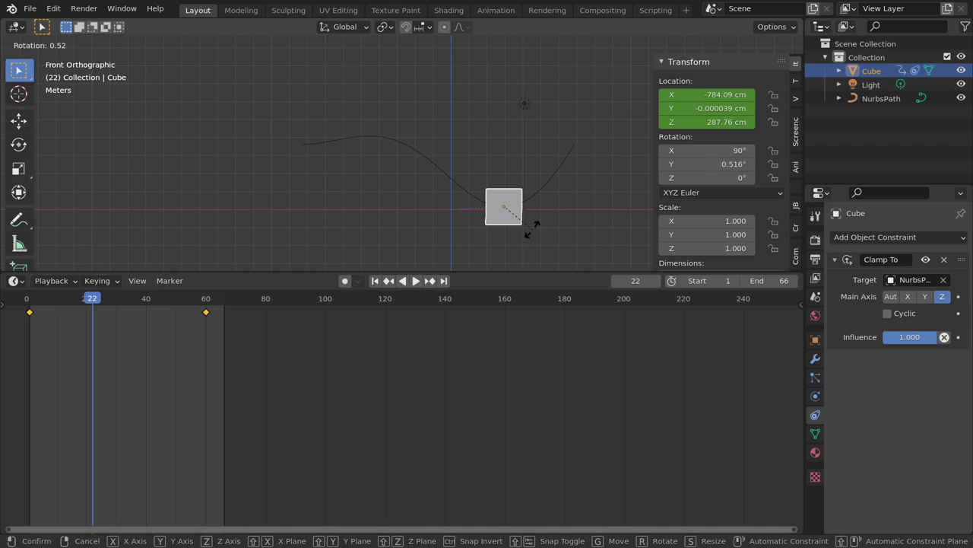
click(535, 228)
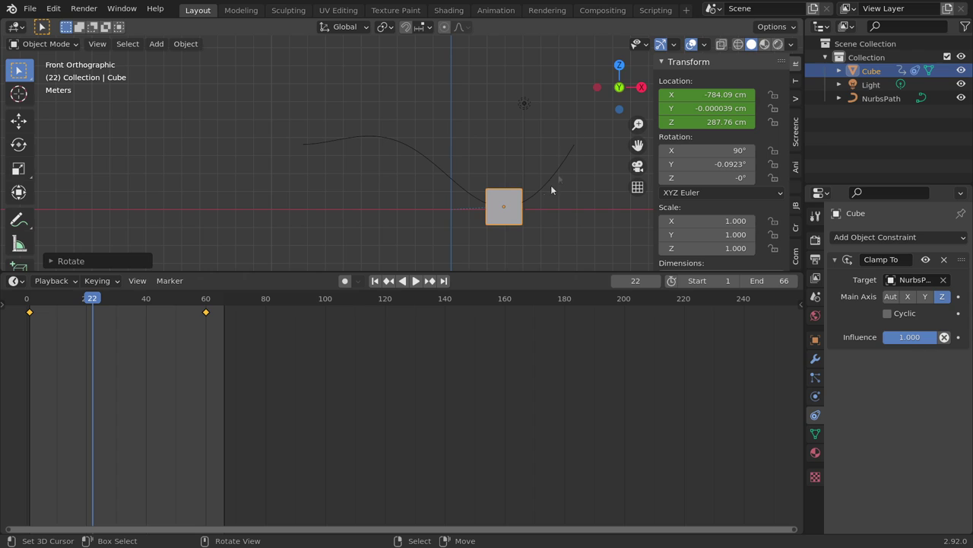
Tilt the cube about 52 degrees around frame 16
drag(93, 301, 83, 303)
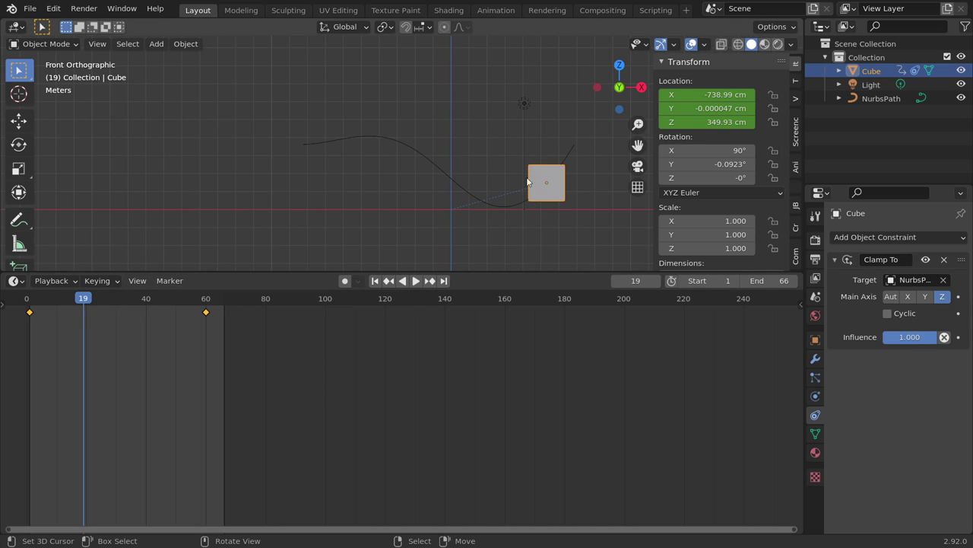
key(space)
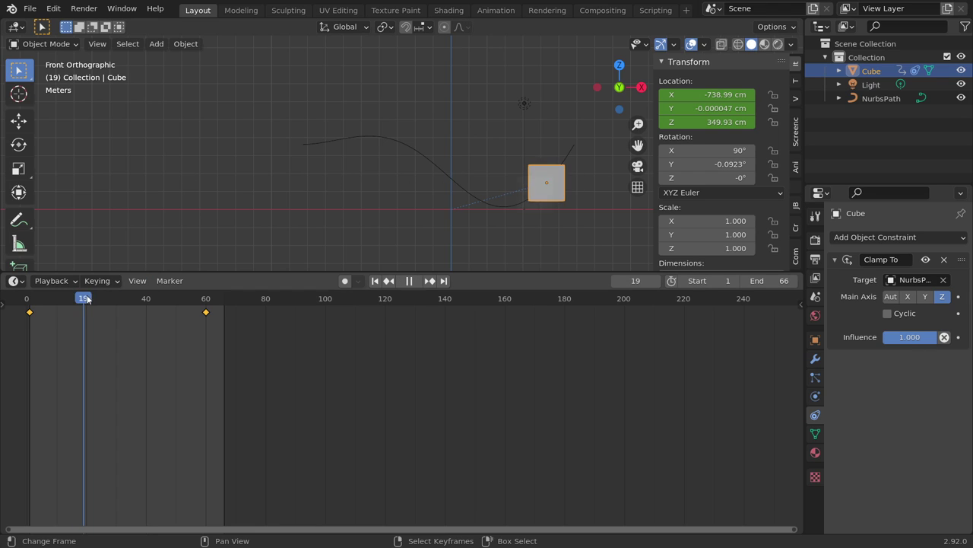
drag(122, 295, 74, 295)
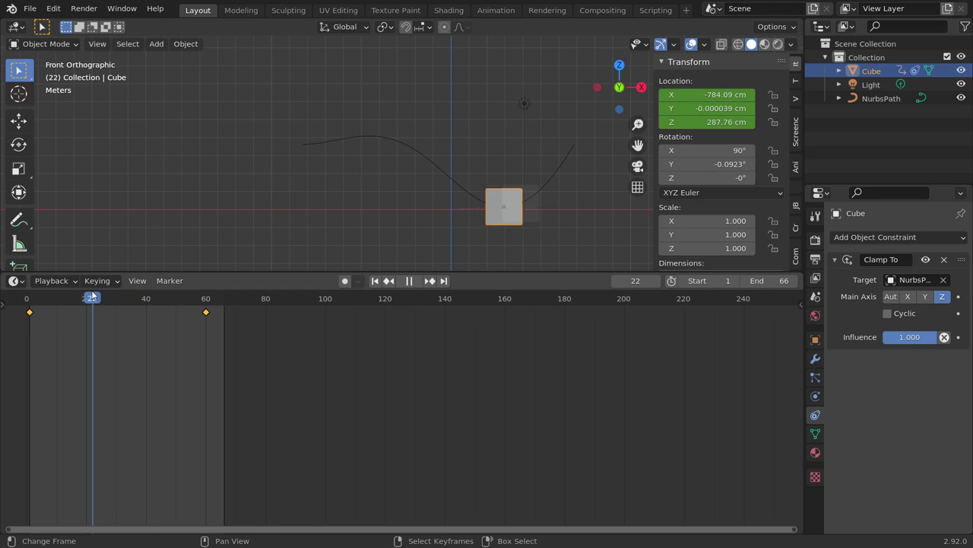
key(space)
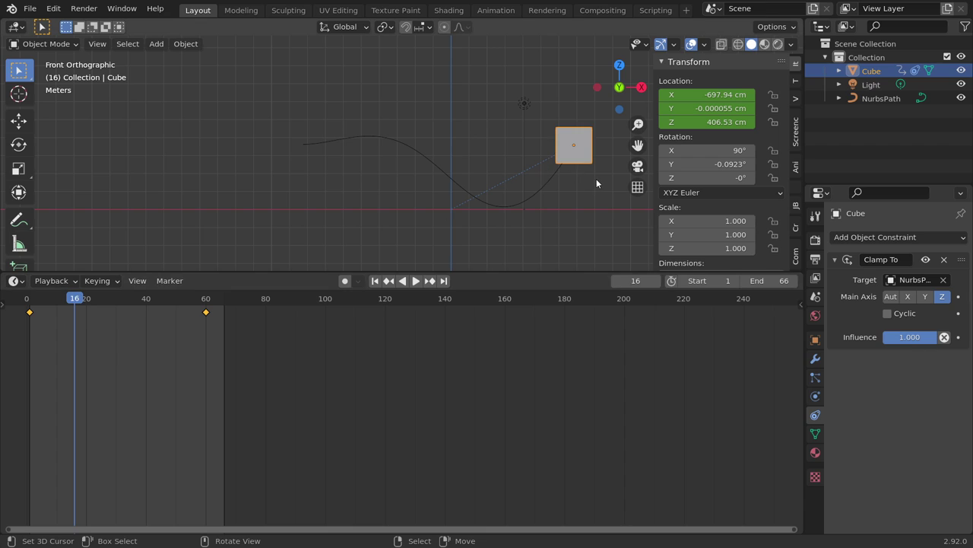
key(r)
click(604, 147)
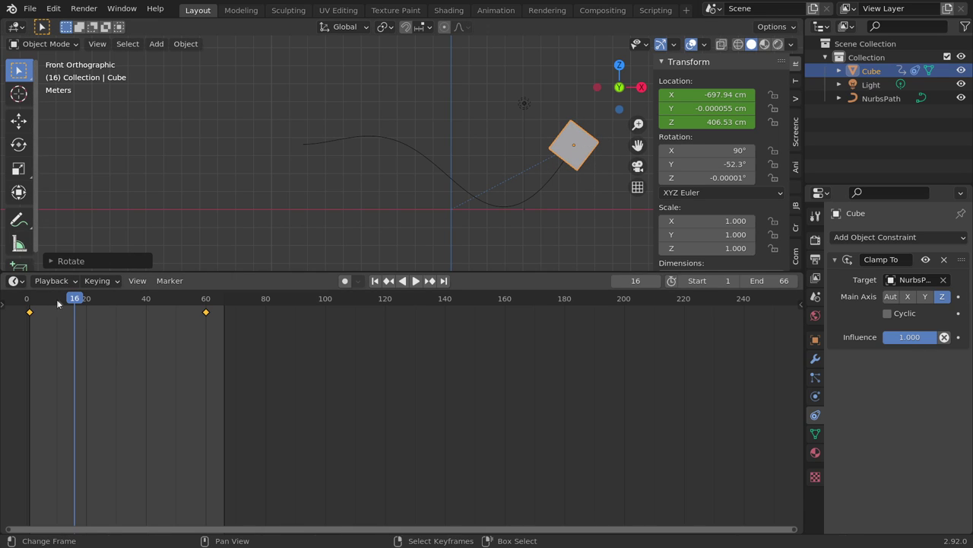
Adjust the cube's tilt at frames 21 and 24, ending at 27.9° on Y
drag(77, 301, 89, 301)
key(r)
click(535, 227)
drag(89, 301, 98, 301)
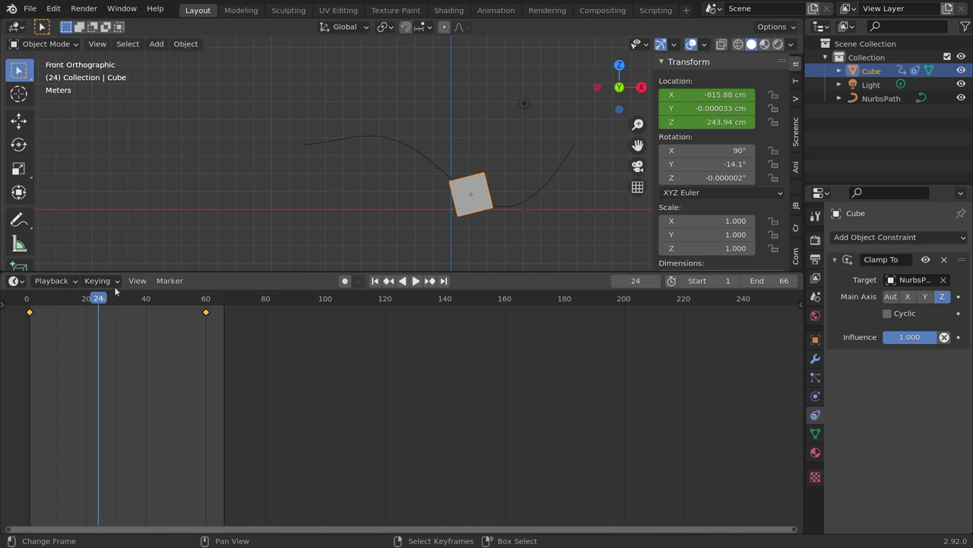
key(r)
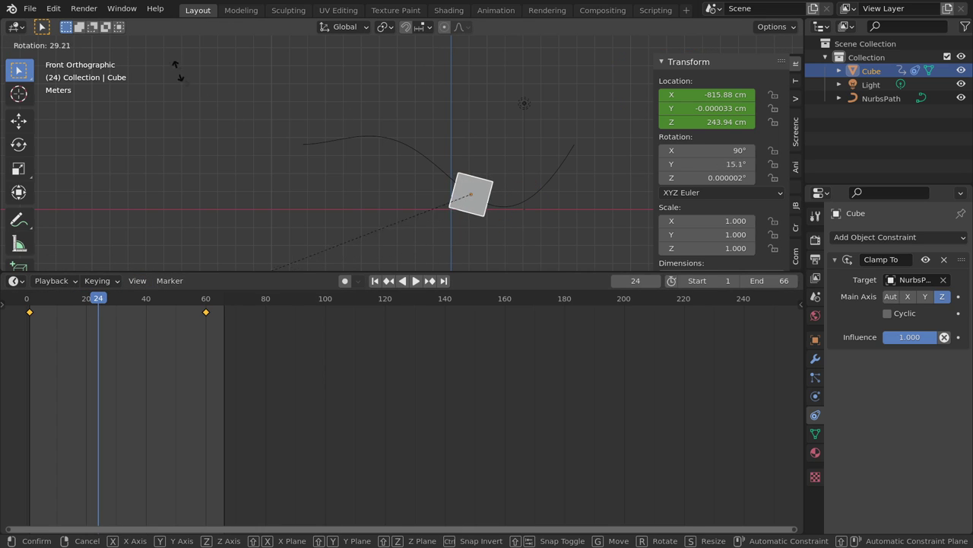
click(119, 249)
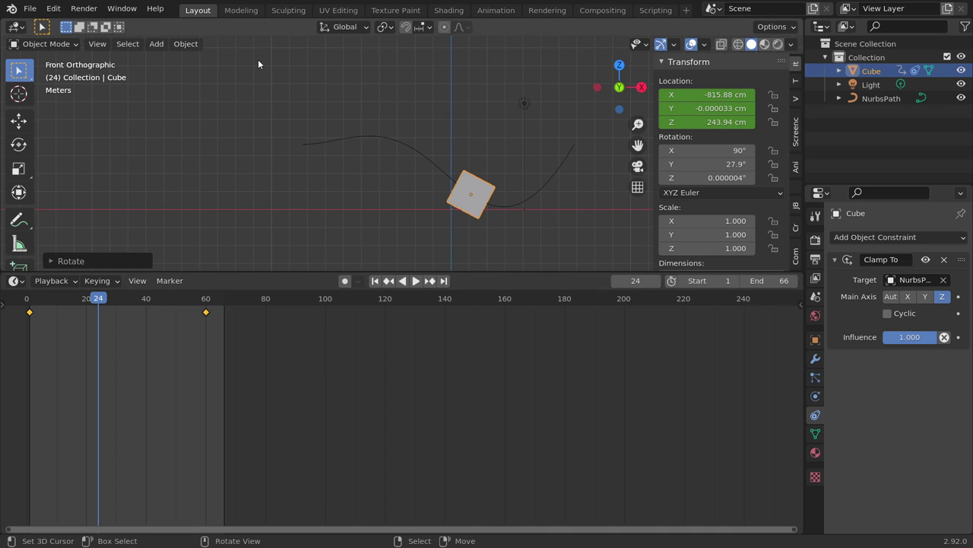
scroll(388, 163, down, 4)
Delete the old objects and add a new NURBS path, moved and scaled to 7.022
key(Delete)
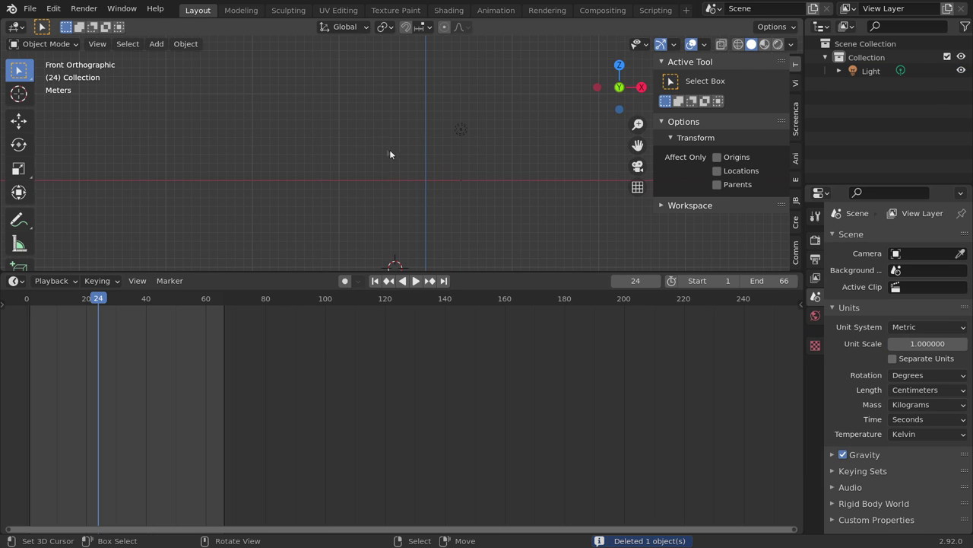
key(shift+a)
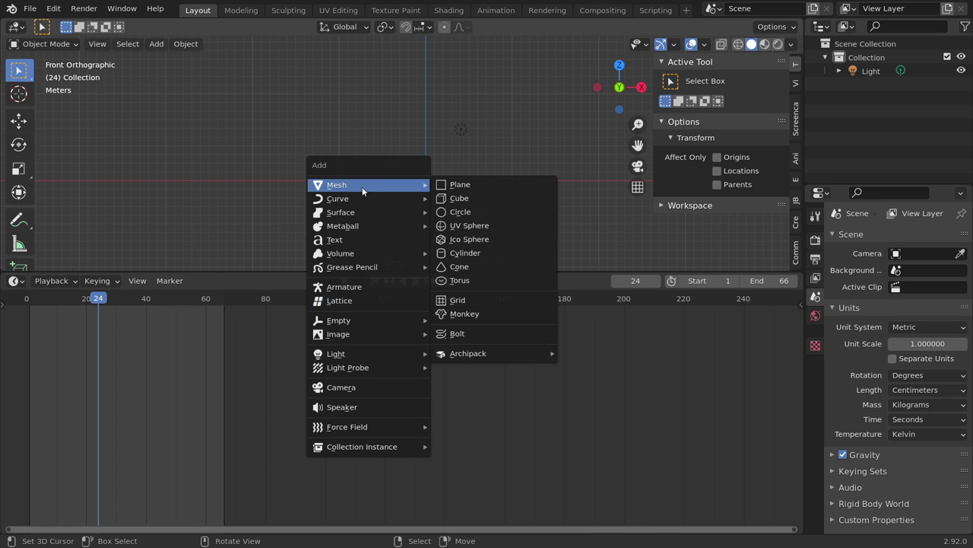
mouse_move(338, 198)
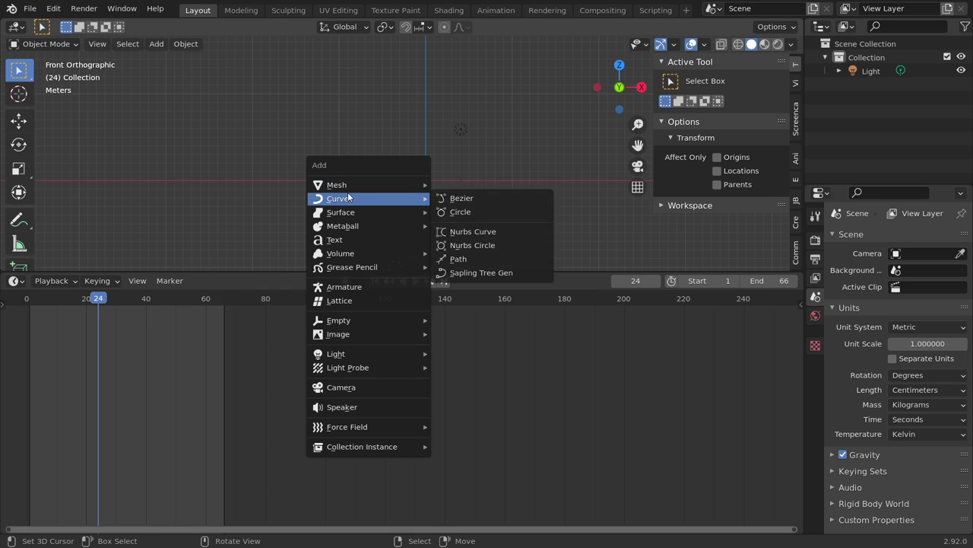
click(456, 260)
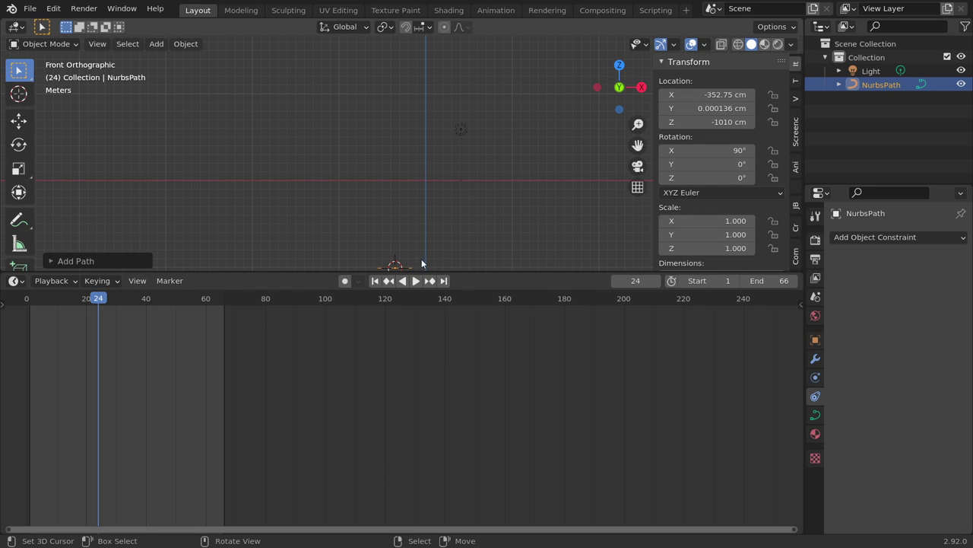
key(g)
click(467, 181)
key(s)
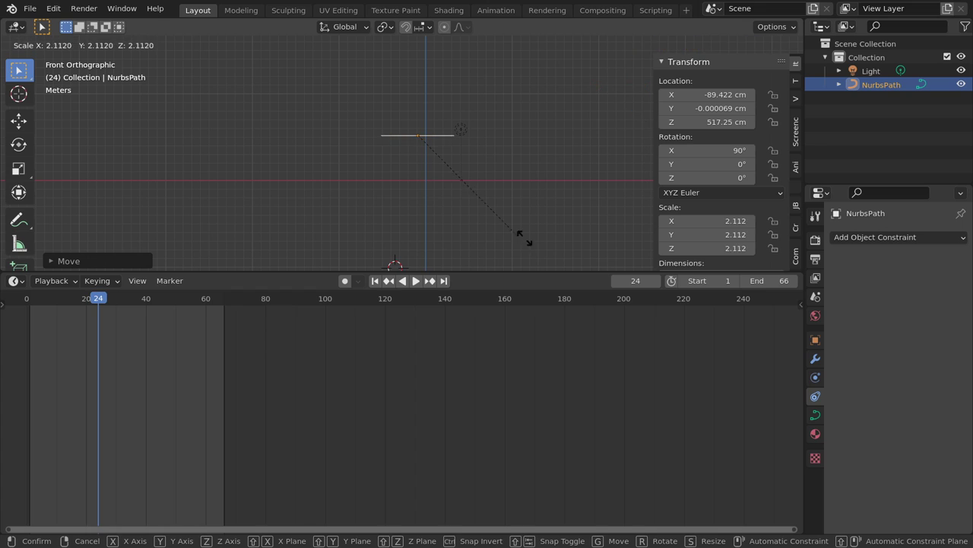
key(Return)
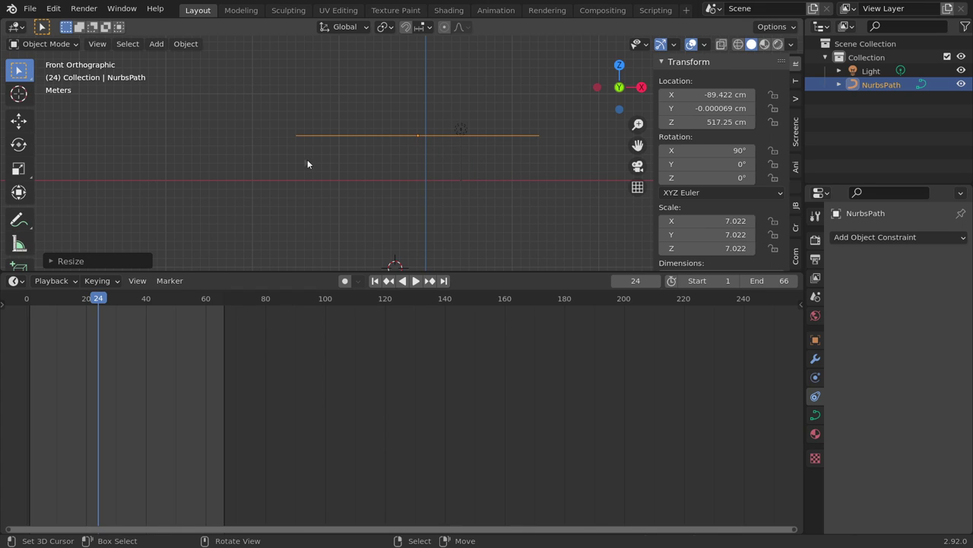
Add a cube at the path's left end, scale it to 3.718, and duplicate it
key(shift+a)
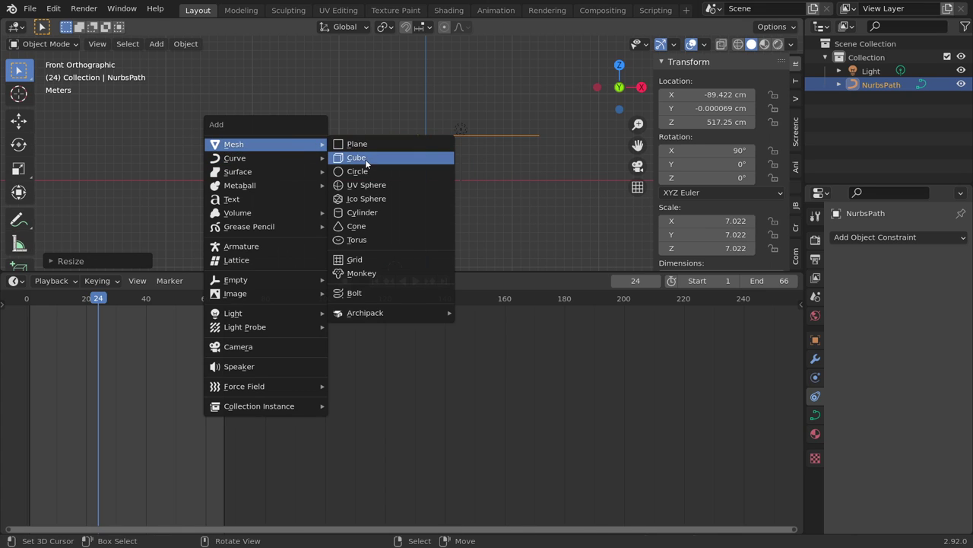
mouse_move(265, 144)
click(357, 158)
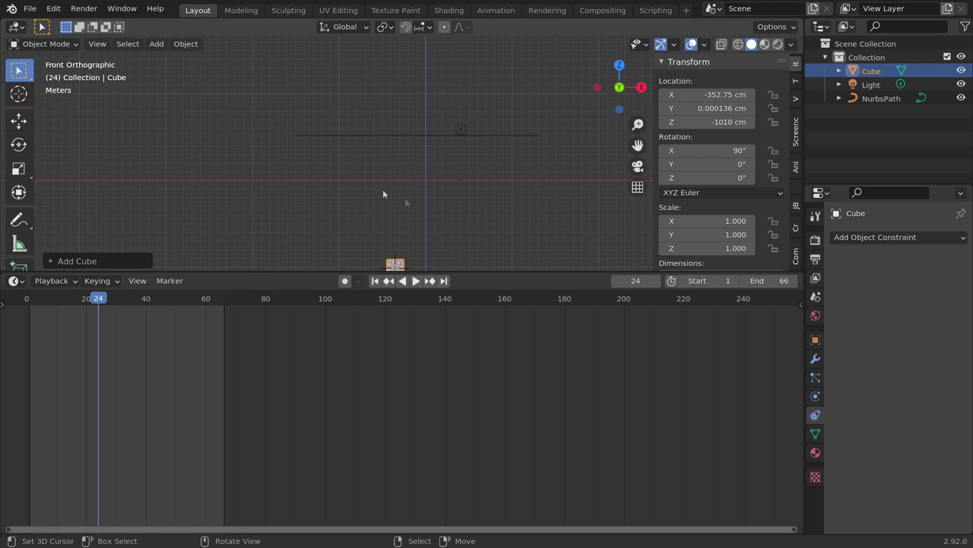
click(361, 210)
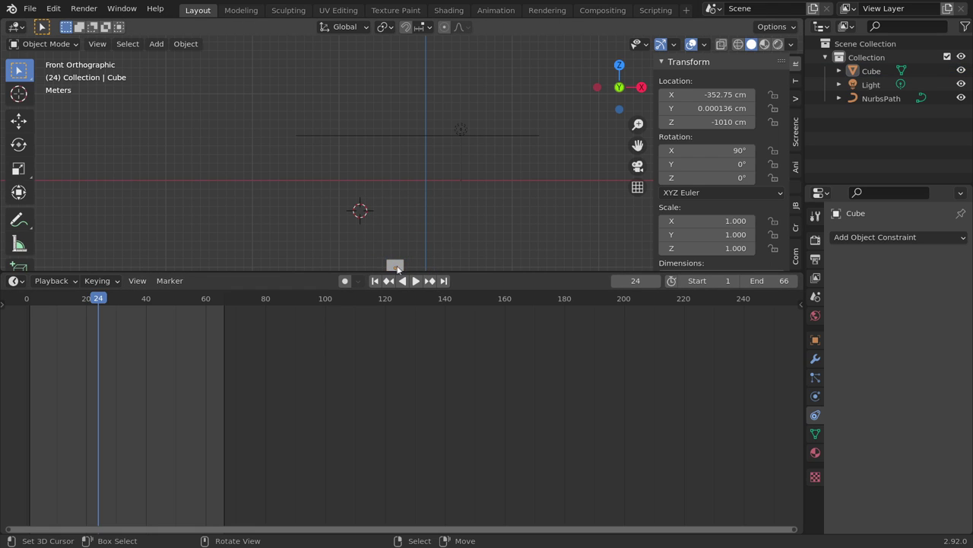
drag(396, 266, 294, 137)
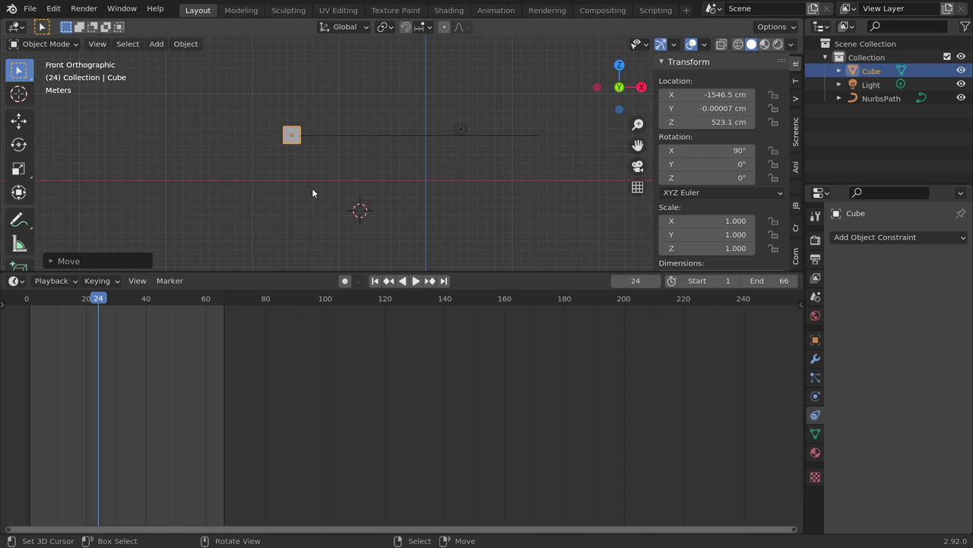
key(s)
click(246, 137)
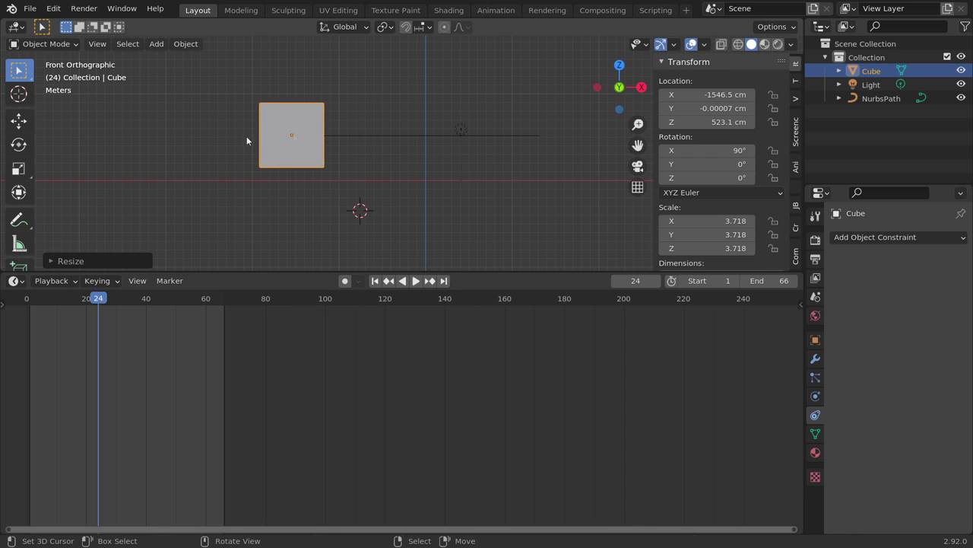
key(shift+d)
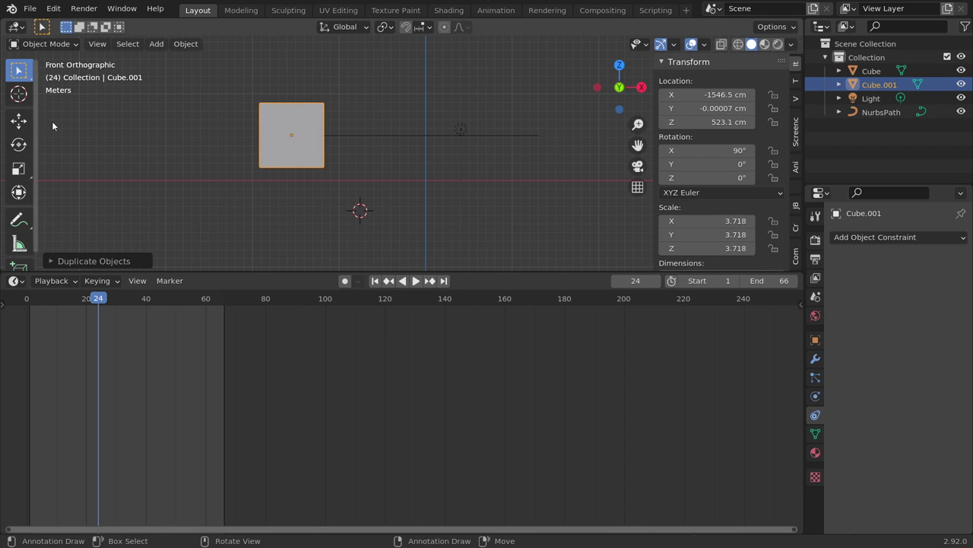
Move Cube.001 along X to the path's right end at 1572.4 cm
click(19, 120)
drag(362, 137, 455, 175)
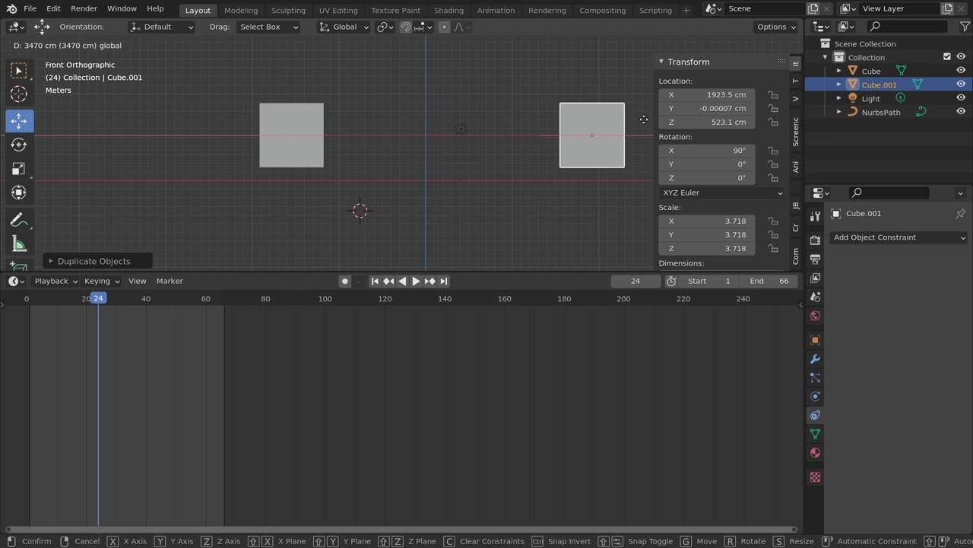
mouse_move(455, 175)
middle_down()
mouse_move(467, 233)
mouse_move(424, 150)
mouse_move(467, 163)
mouse_move(456, 160)
mouse_move(460, 137)
middle_up()
Delete the Light from the scene and return to the front view
click(463, 122)
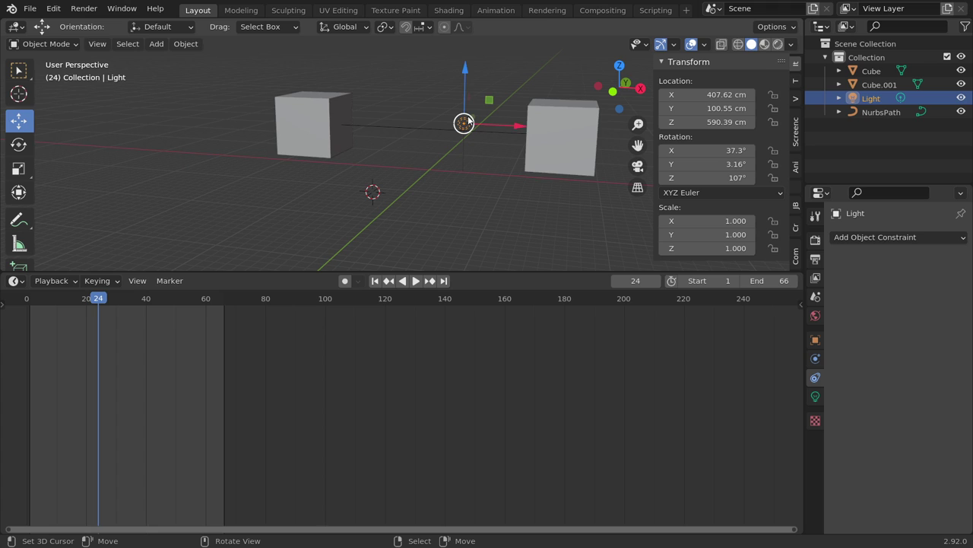
key(Delete)
mouse_move(446, 184)
middle_down()
mouse_move(456, 185)
mouse_move(387, 178)
mouse_move(397, 161)
mouse_move(394, 121)
middle_up()
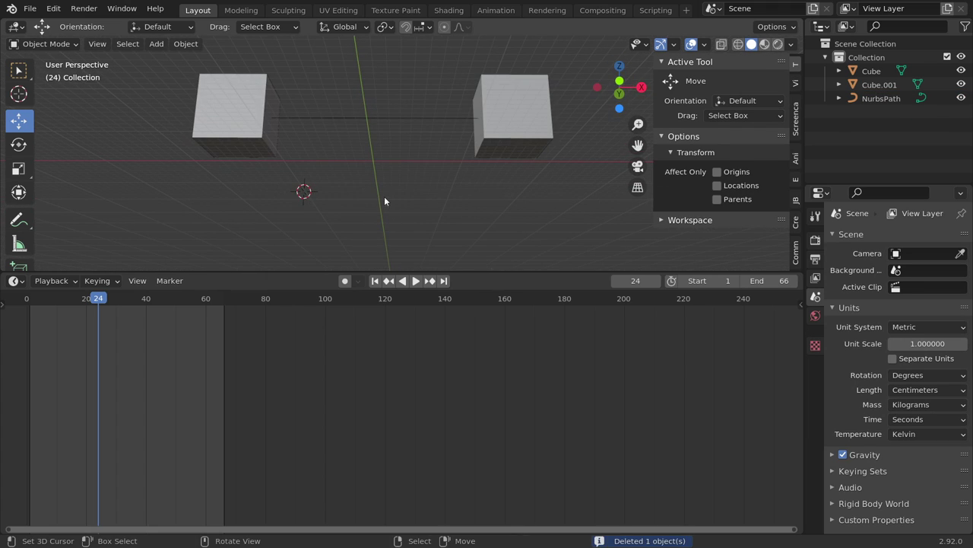
key(KP_5)
key(shift+a)
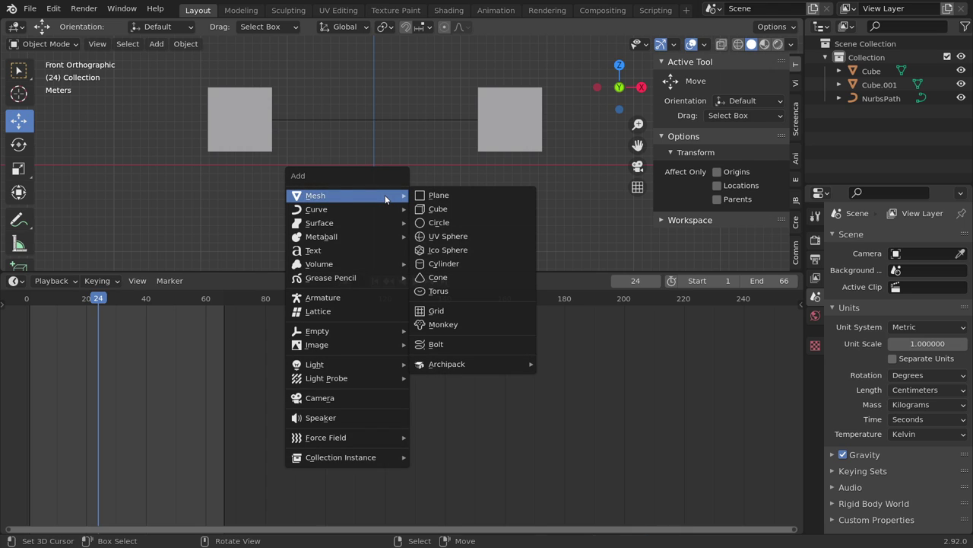
Add a Monkey mesh below the path between the cubes, scaled up to 2.191
click(444, 324)
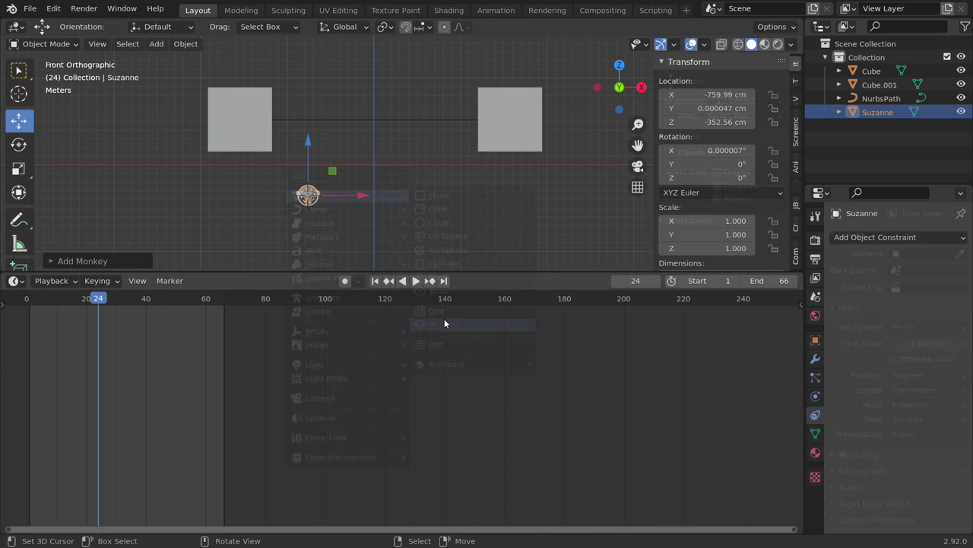
key(s)
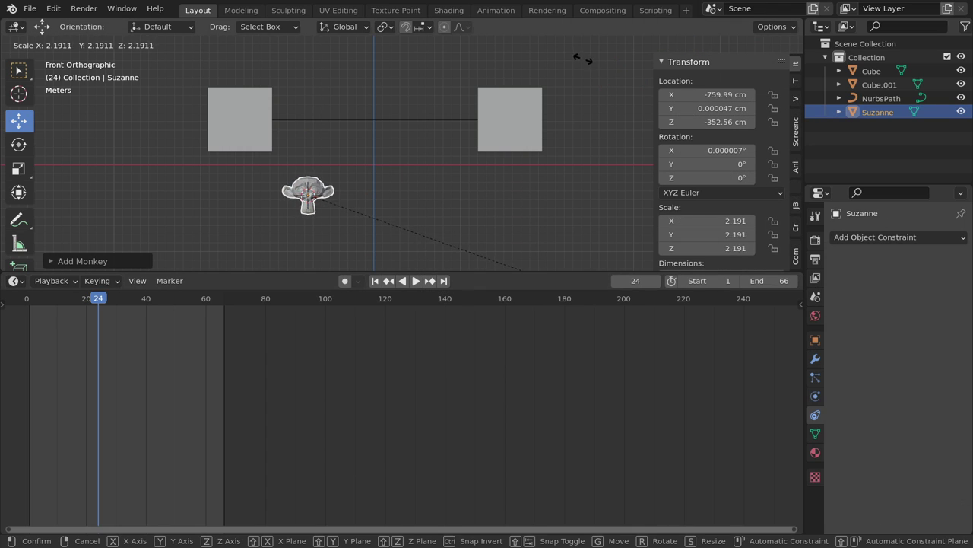
click(576, 59)
mouse_move(430, 202)
middle_down()
mouse_move(333, 234)
mouse_move(449, 206)
mouse_move(428, 213)
middle_up()
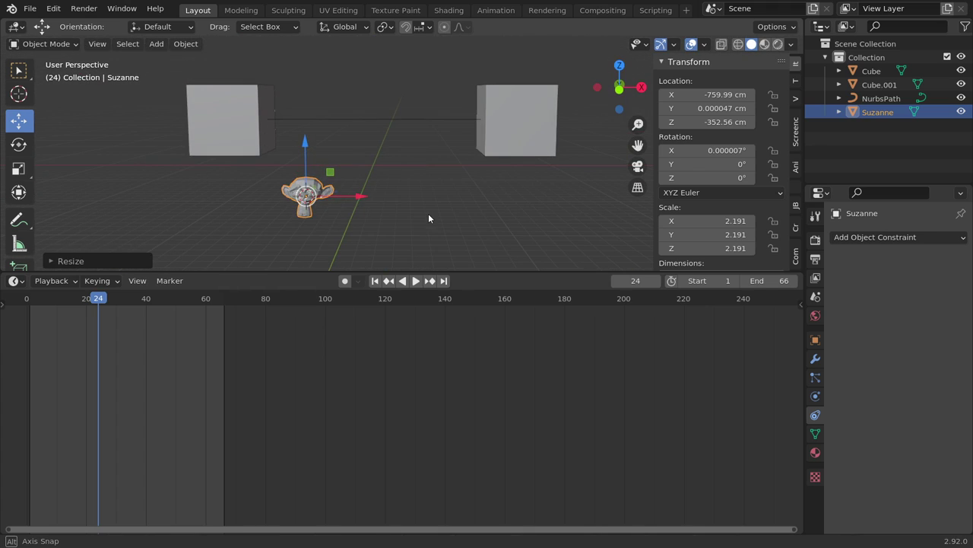
click(897, 237)
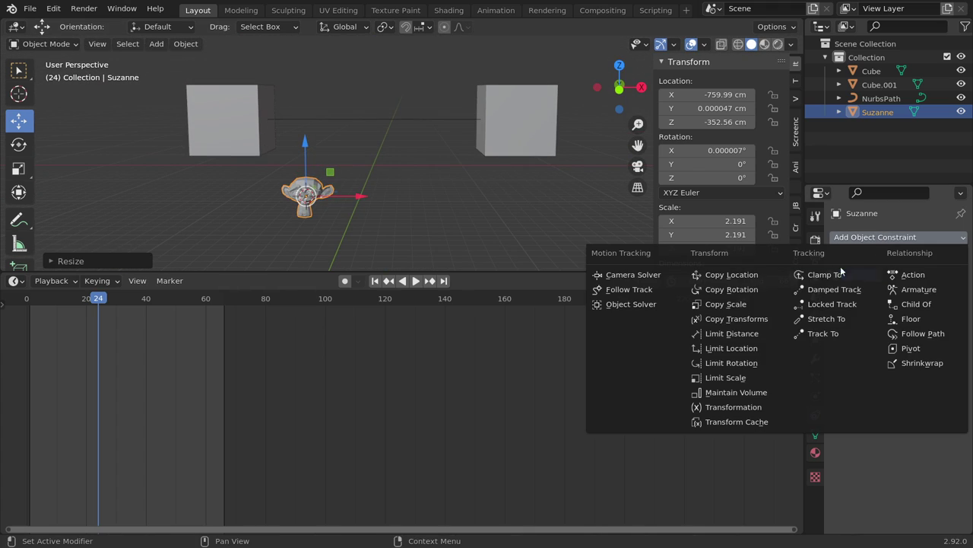
Give Suzanne a Clamp To constraint targeting NurbsPath with main axis Z, then return to frame 1
click(834, 274)
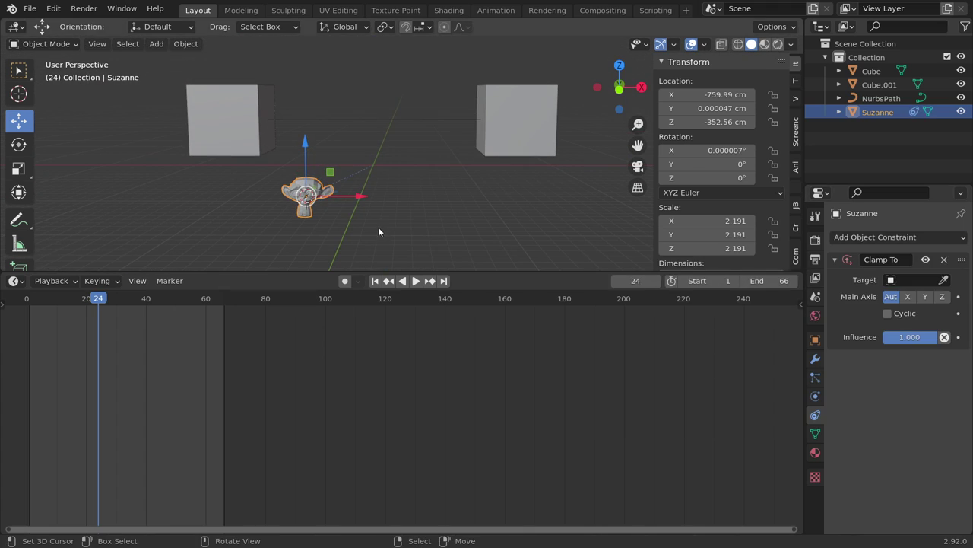
click(917, 280)
key(Escape)
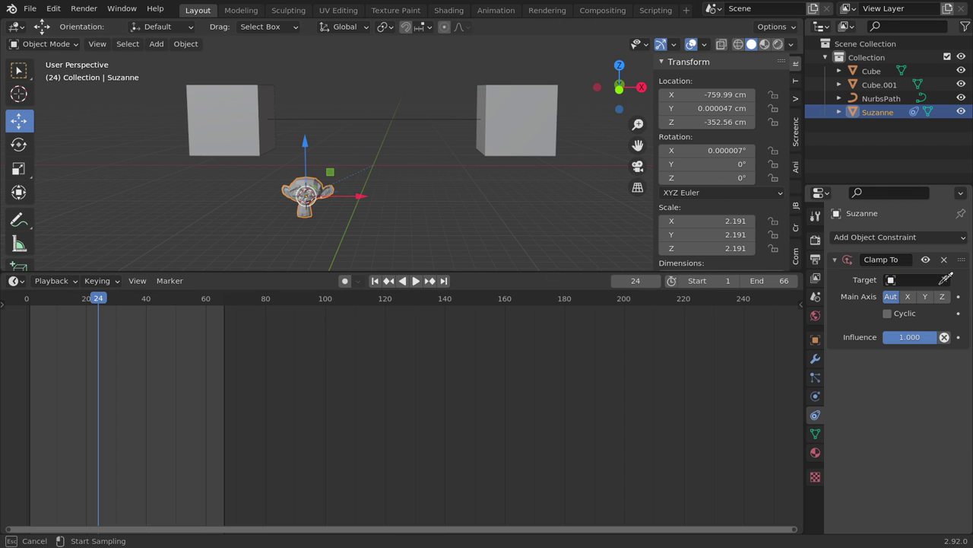
click(947, 280)
click(449, 118)
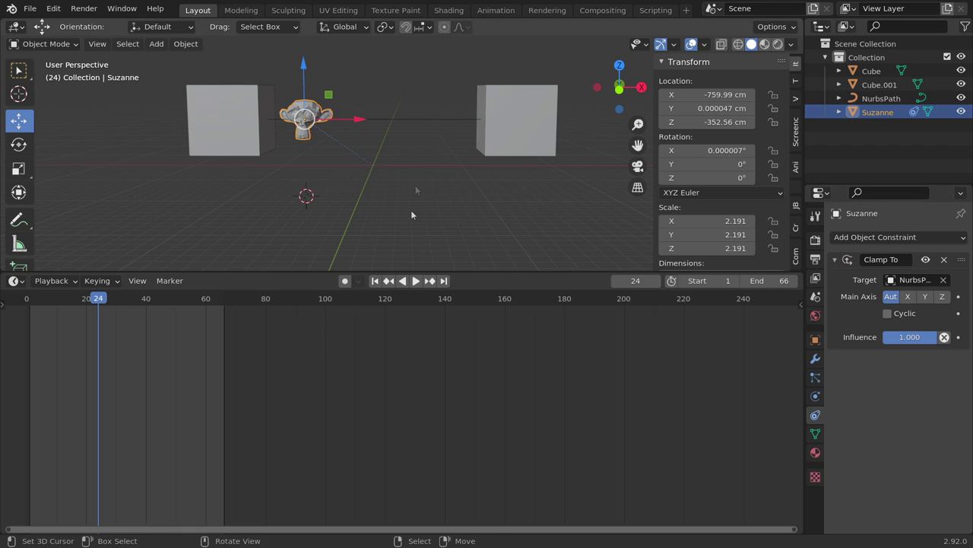
click(942, 297)
scroll(404, 213, down, 2)
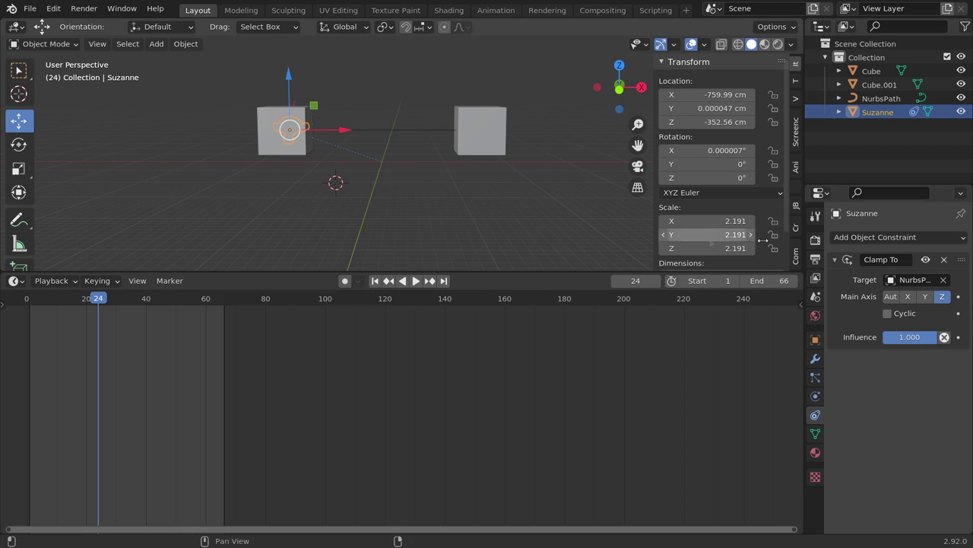
click(378, 281)
Move Suzanne along the path, making her Clamp To constraint cyclic
key(g)
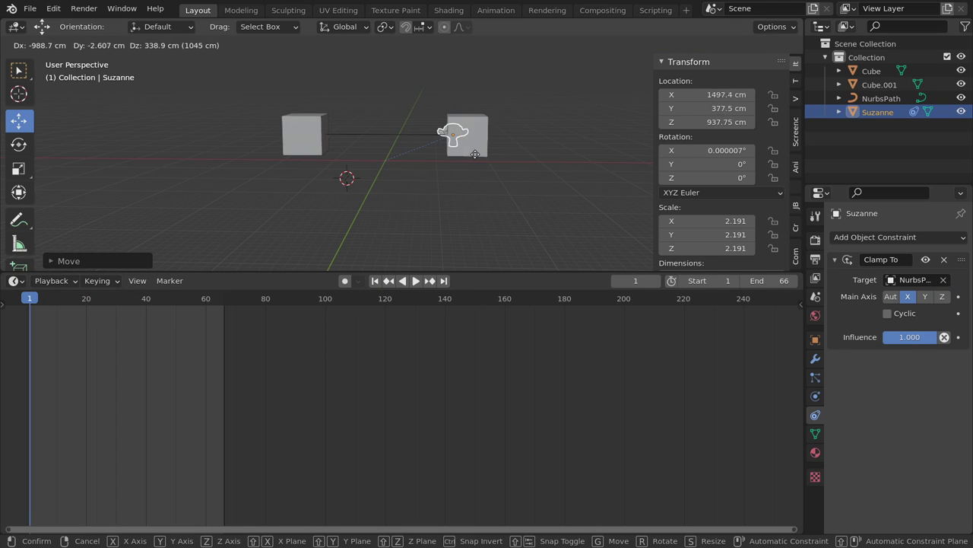
click(467, 152)
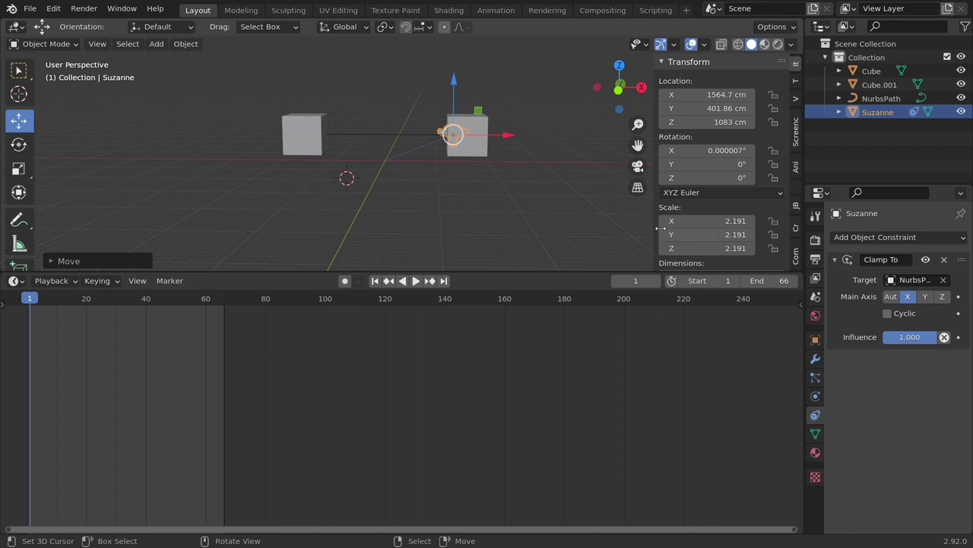
click(887, 314)
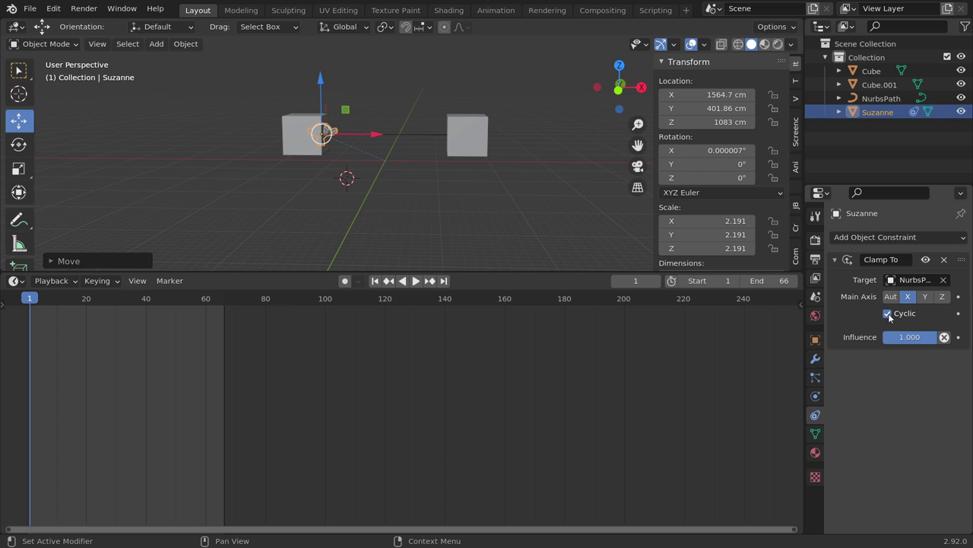
key(g)
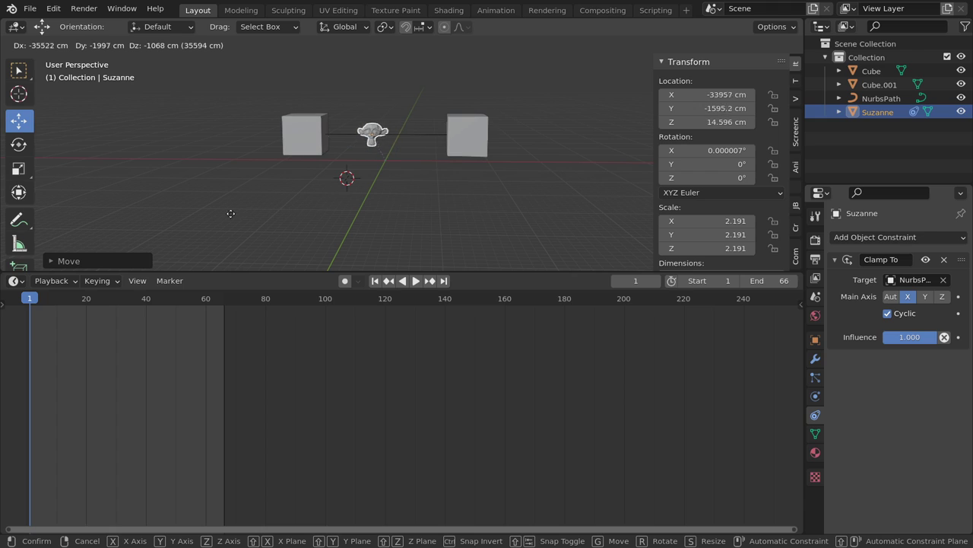
click(521, 199)
Reframe the view, slide Suzanne toward the left cube, and snap her to the 3D cursor
key(KP_1)
key(KP_3)
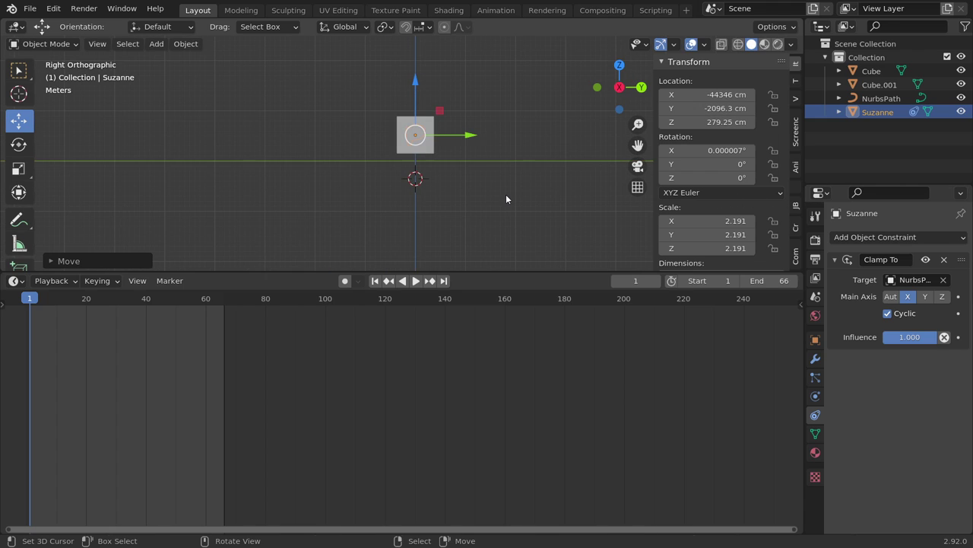
key(KP_1)
scroll(506, 194, down, 1)
shift+middle_drag(505, 194, 474, 84)
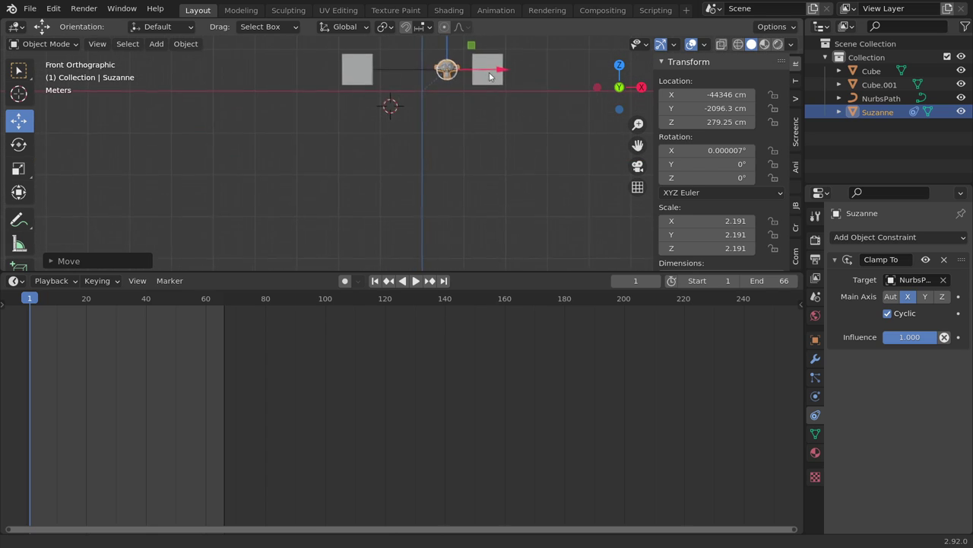
drag(518, 271, 522, 381)
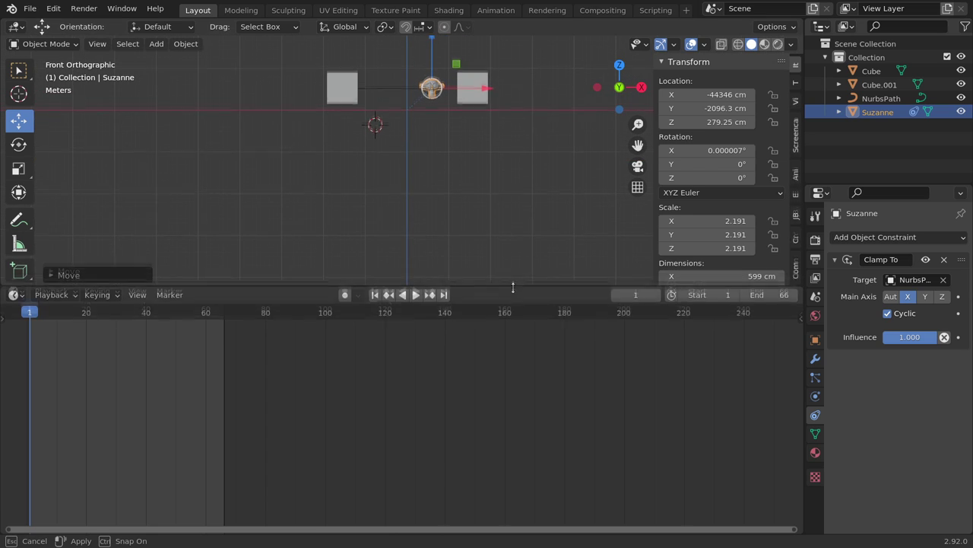
key(shift+c)
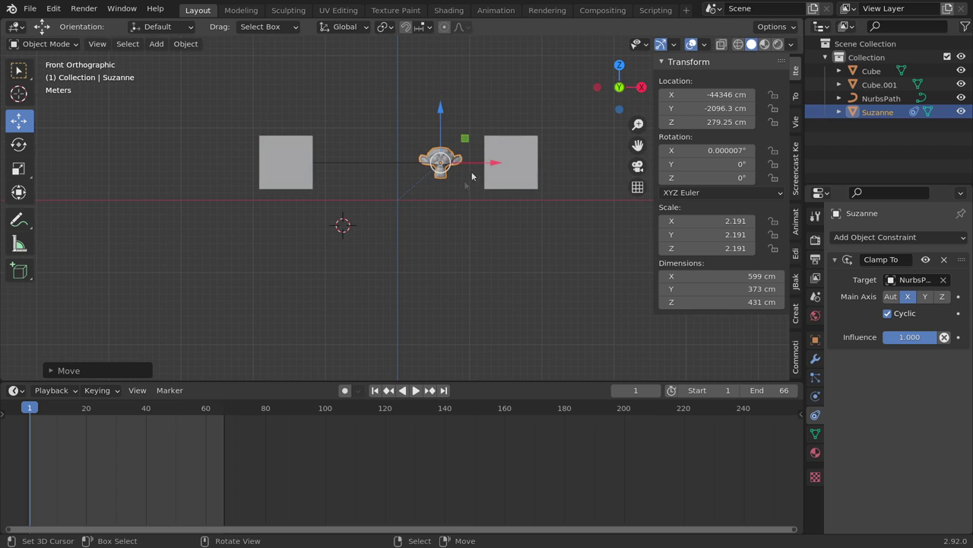
drag(513, 165, 410, 169)
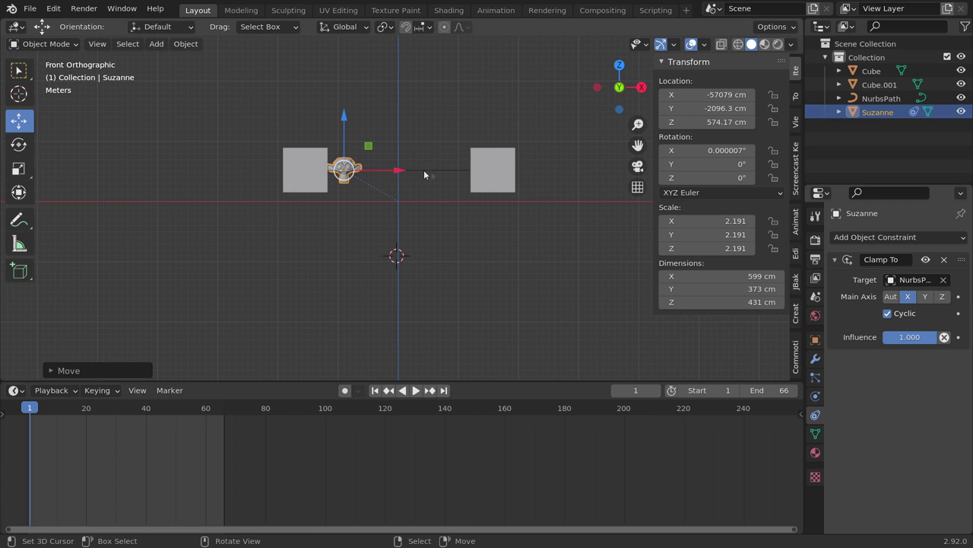
key(shift+s)
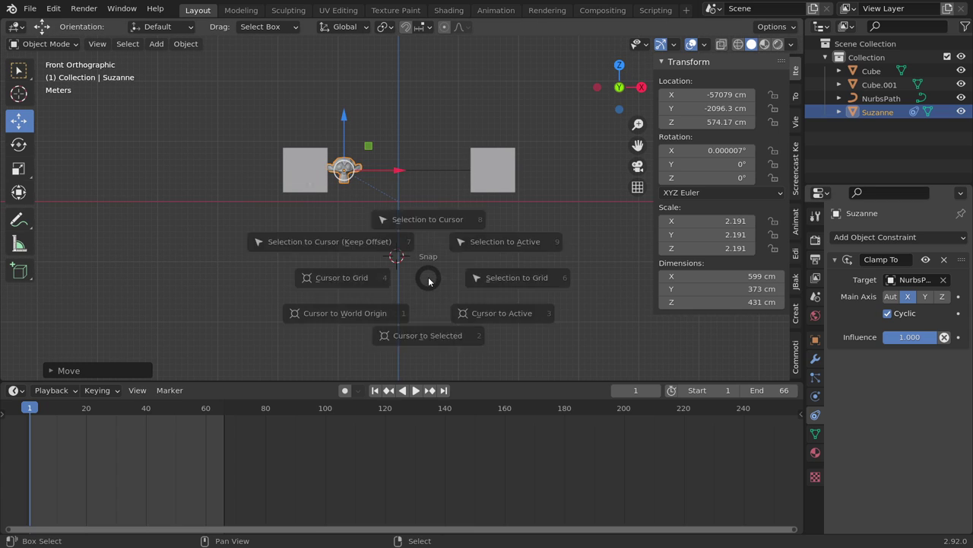
click(368, 95)
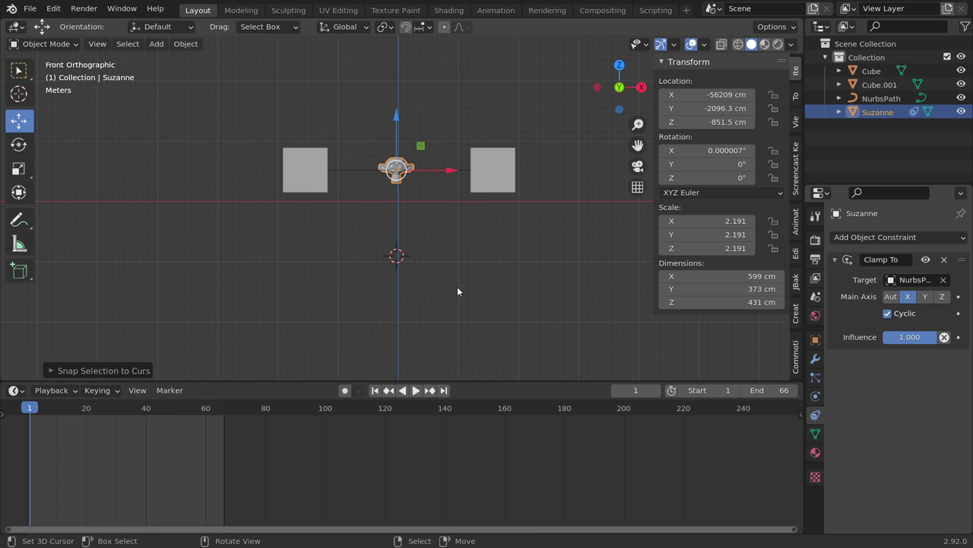
Add a NURBS circle at the 3D cursor and enlarge it to scale 11.135
key(shift+a)
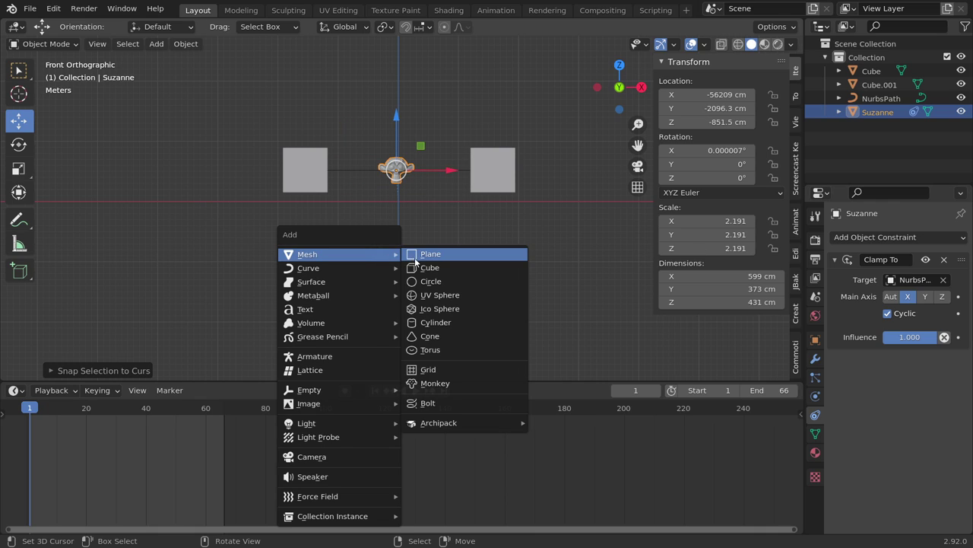
mouse_move(308, 268)
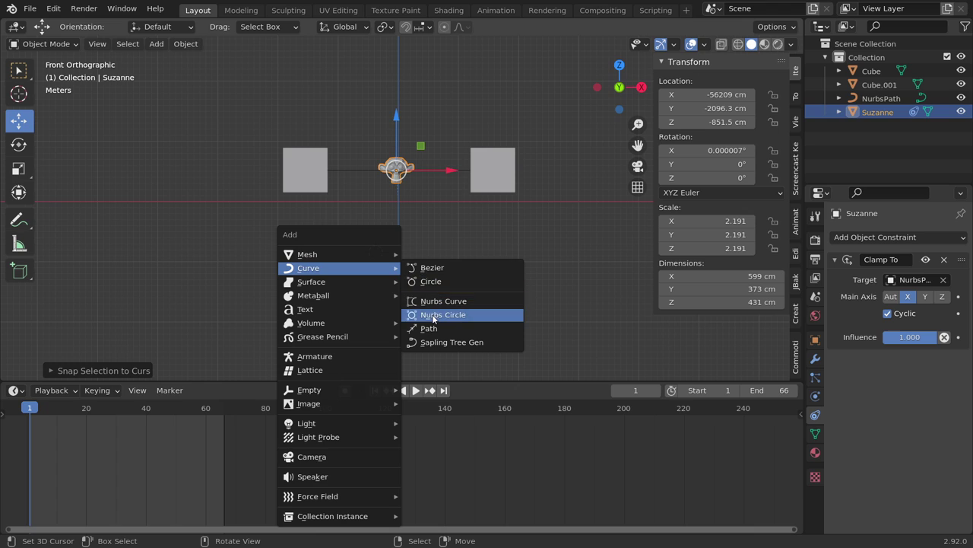
click(445, 314)
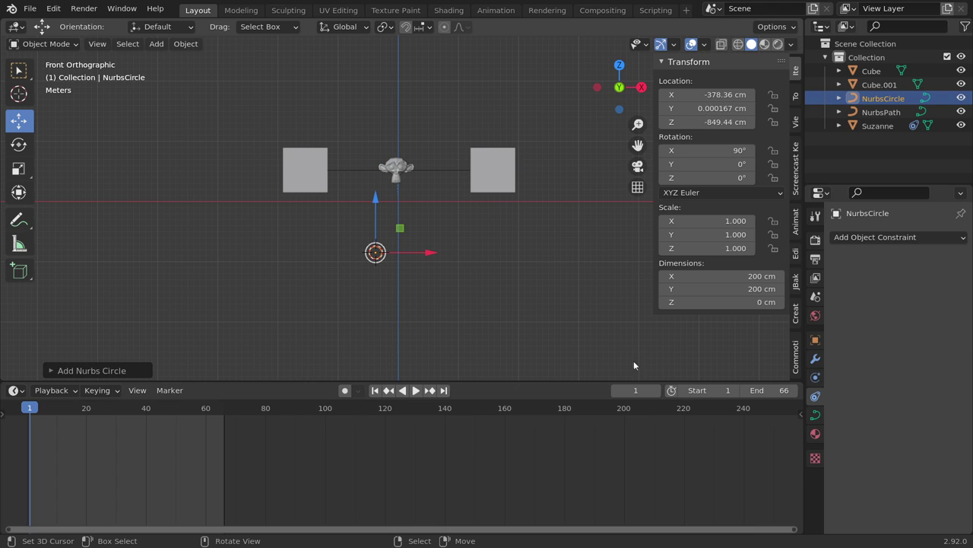
key(s)
click(198, 205)
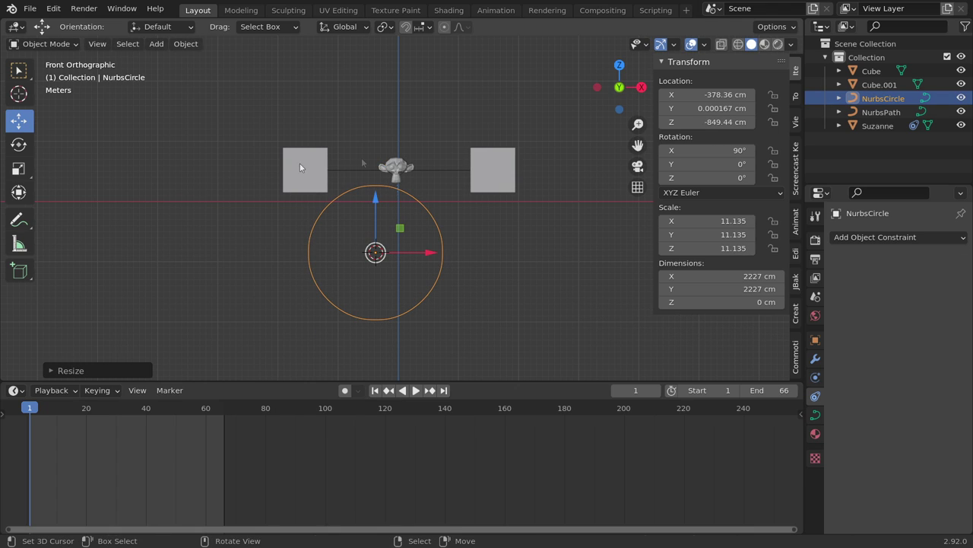
Retarget Suzanne's Clamp To constraint to NurbsCircle and move her along the circle
click(408, 166)
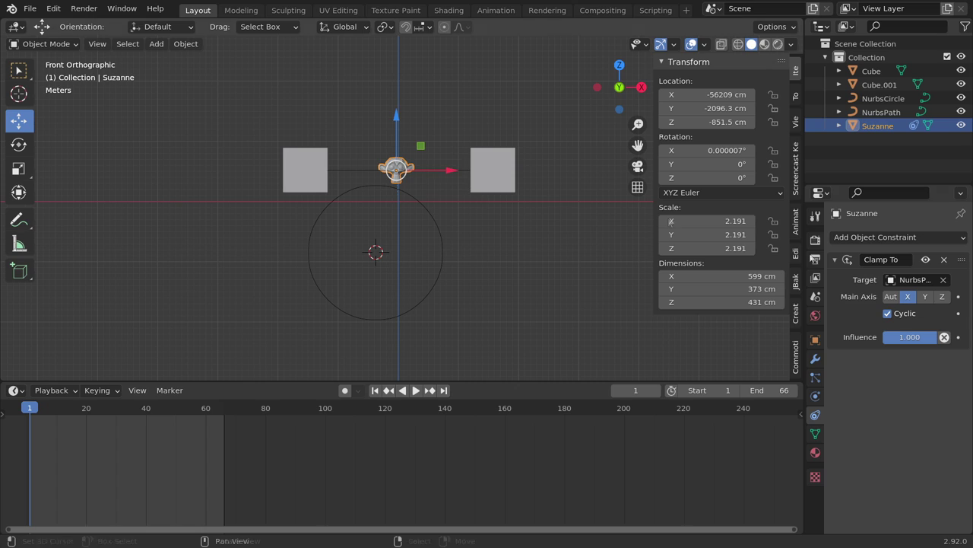
click(945, 281)
click(944, 280)
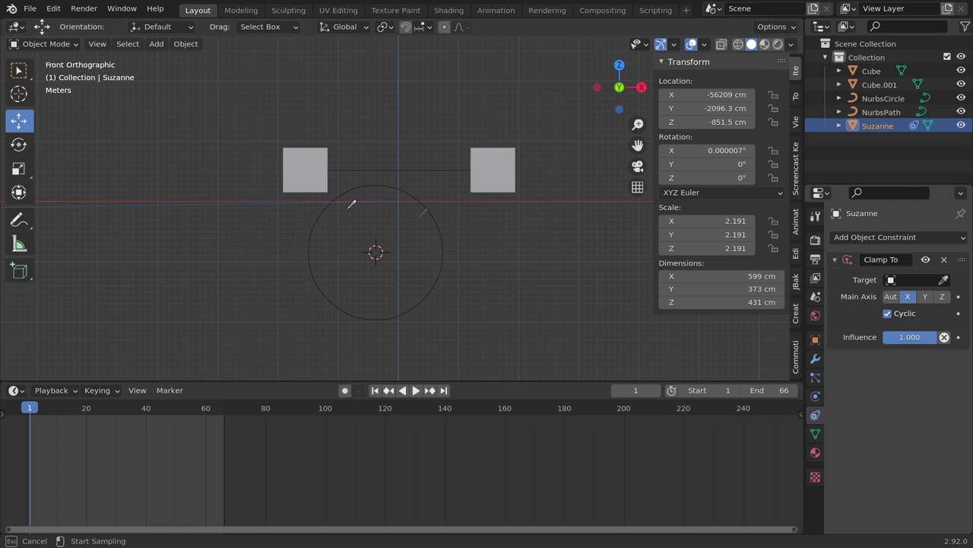
click(391, 177)
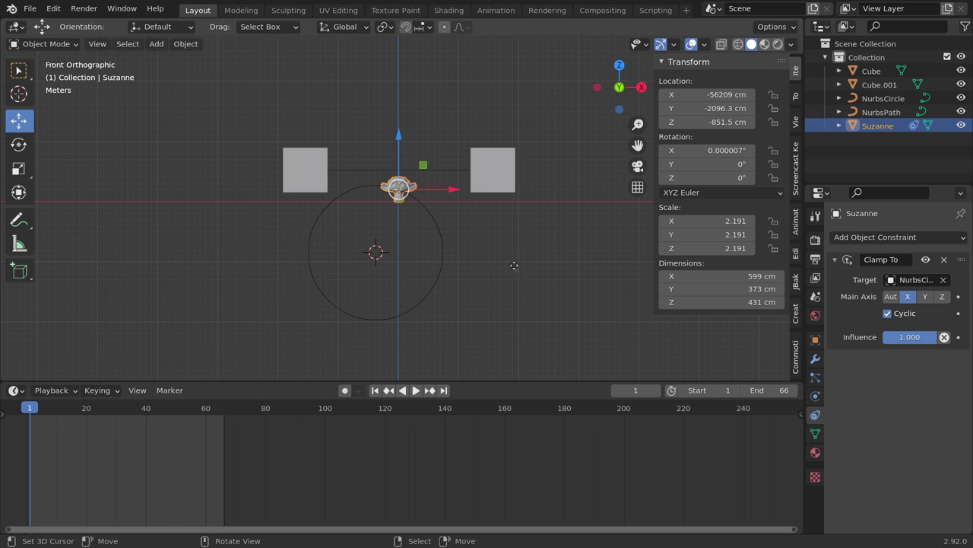
key(g)
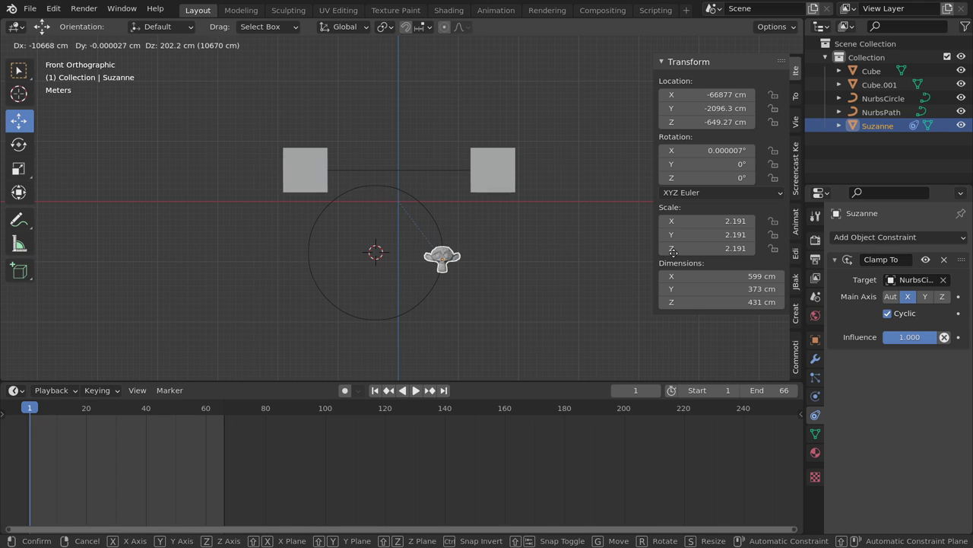
click(251, 267)
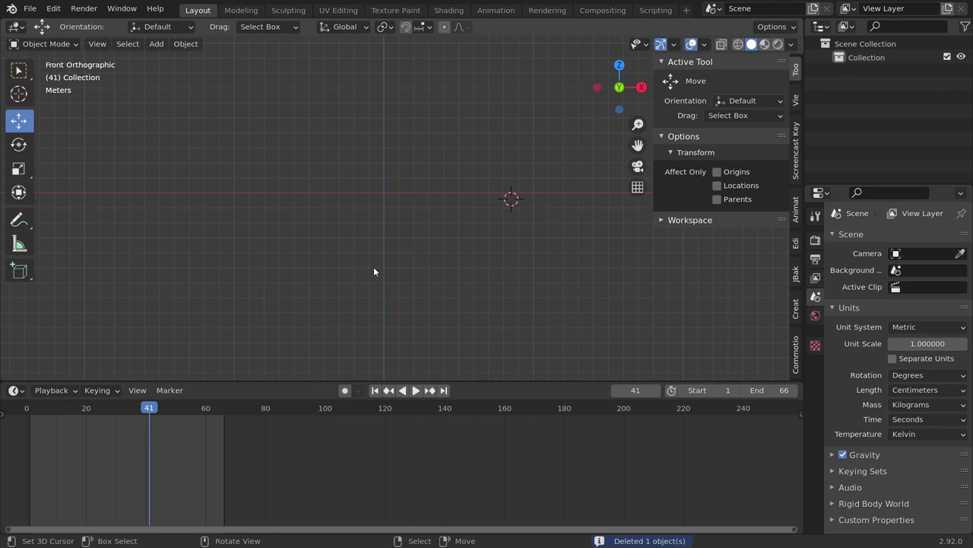
Add a text object and move it to the world origin
key(shift+a)
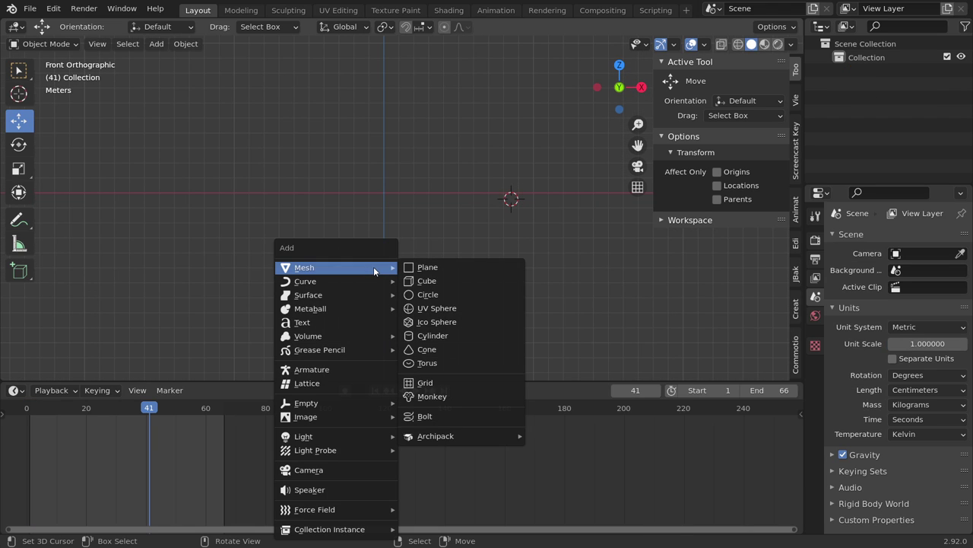
click(355, 323)
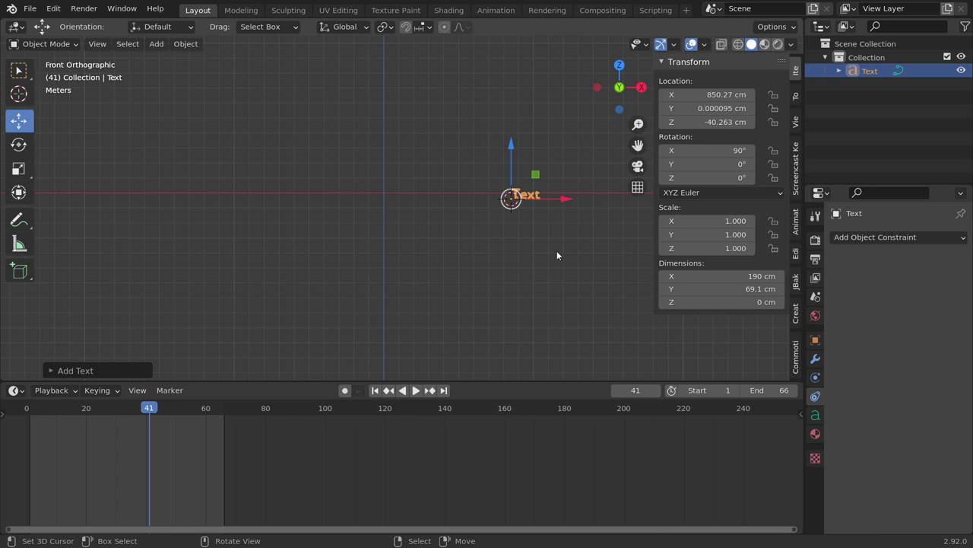
key(alt+g)
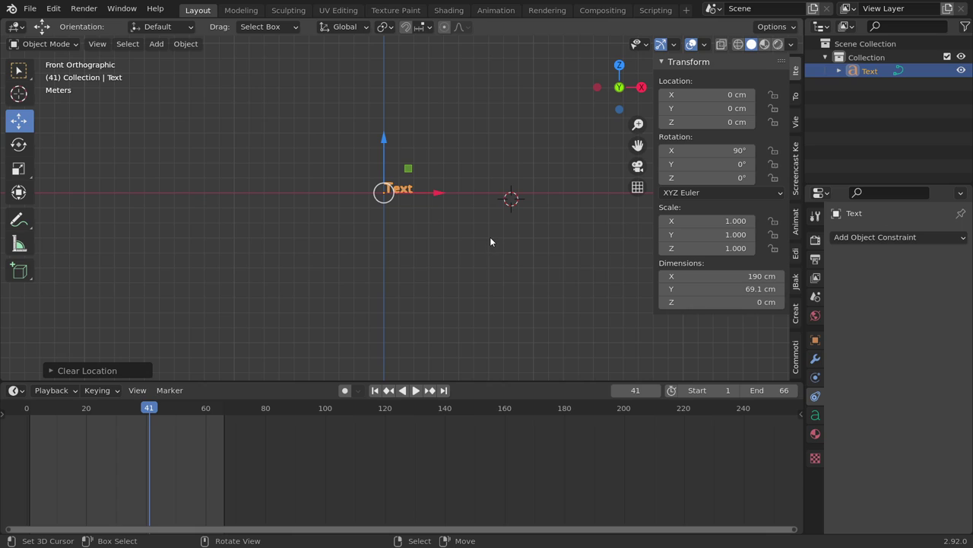
Edit the text to replace the default word with a single H
key(Tab)
key(BackSpace)
key(BackSpace)
key(BackSpace)
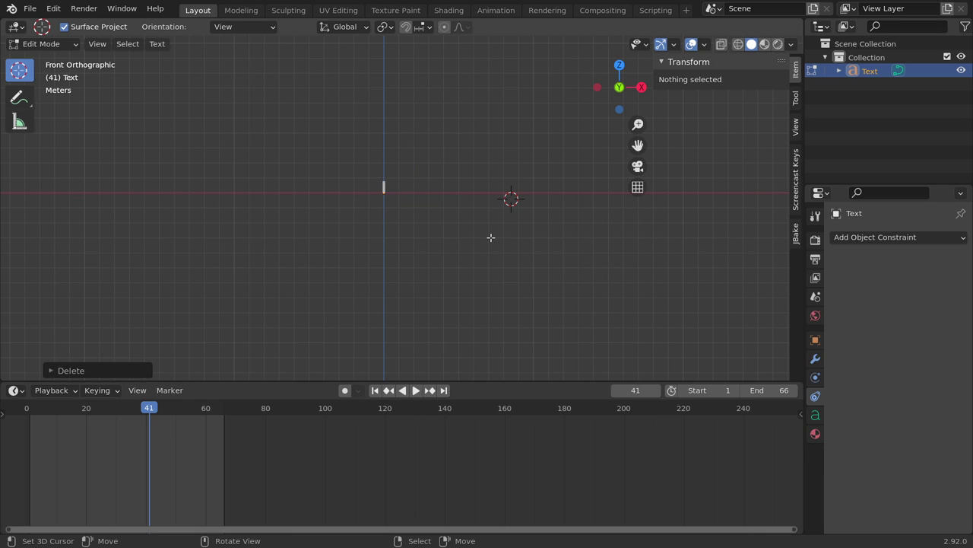
text(H)
scroll(491, 237, up, 2)
scroll(488, 232, up, 3)
key(BackSpace)
text(h)
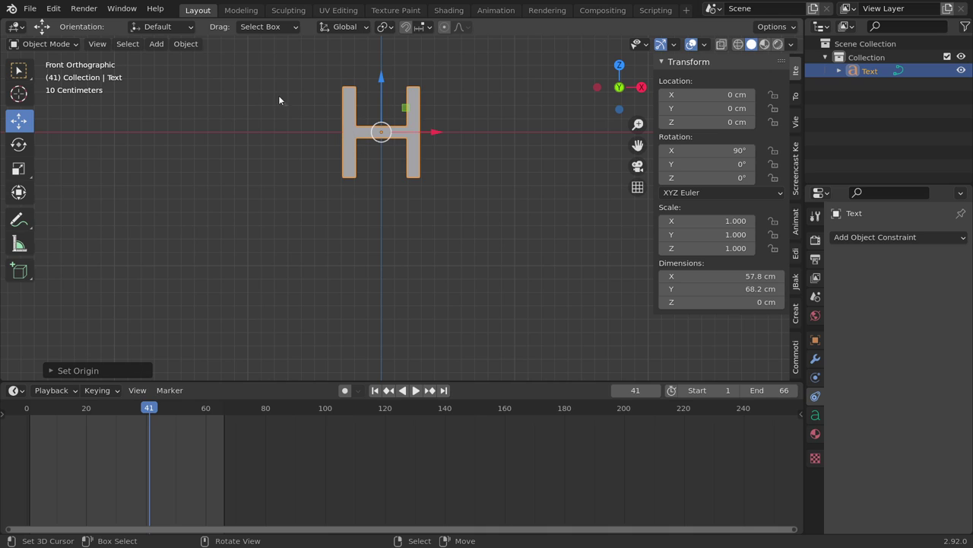
click(187, 45)
mouse_move(209, 404)
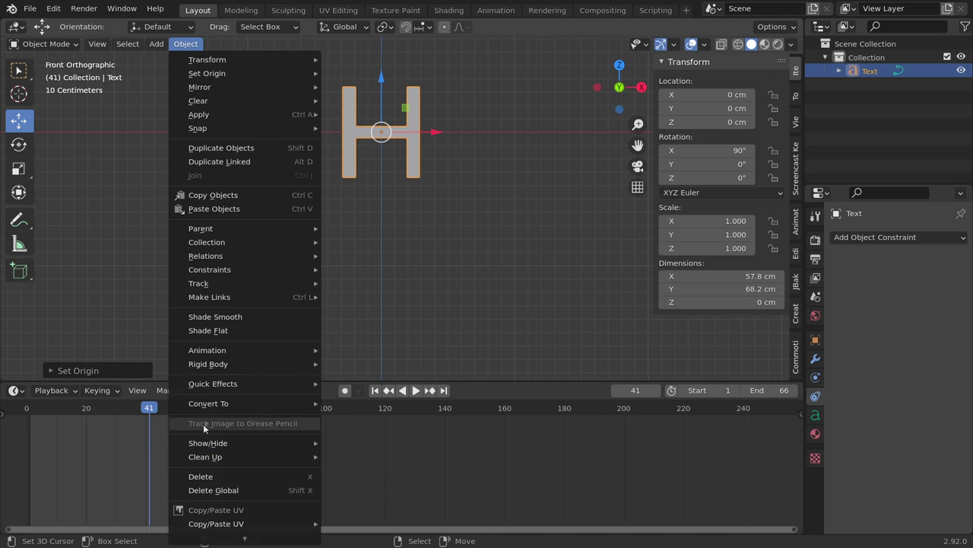
Convert the H text to a curve and add an ico sphere scaled to 0.059
click(352, 403)
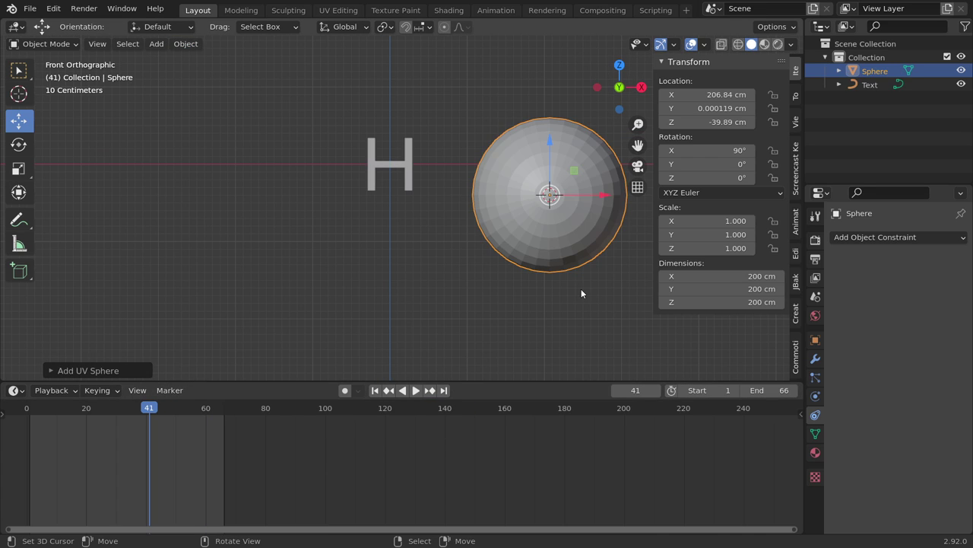
key(shift+a)
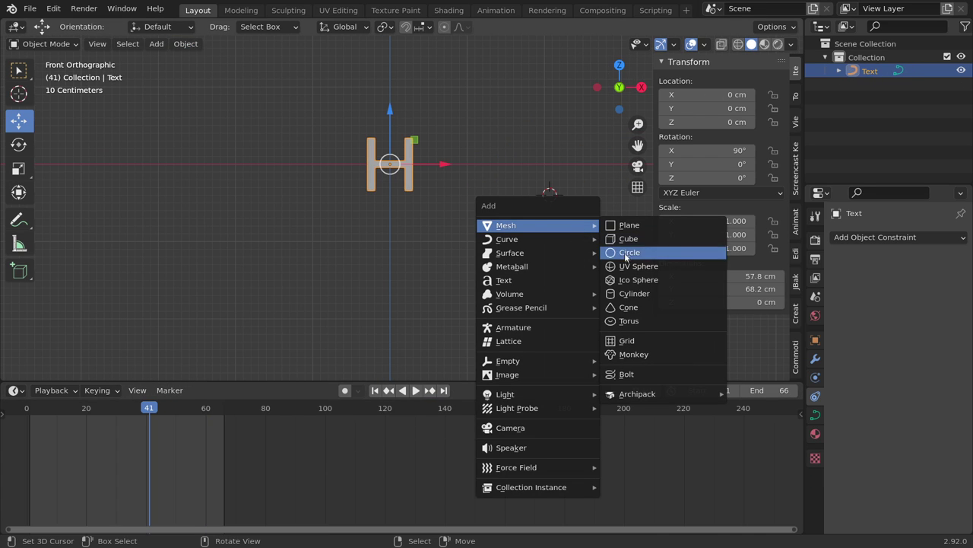
click(637, 282)
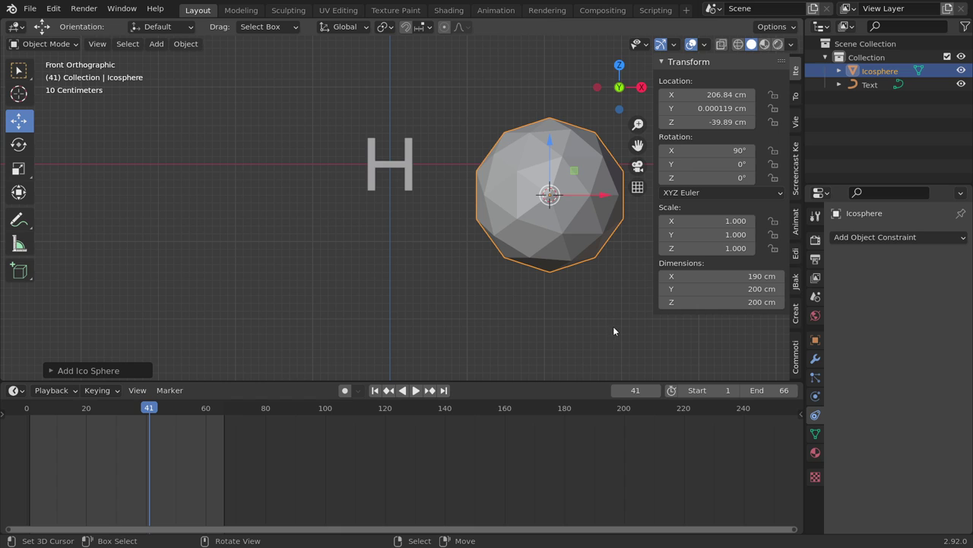
key(s)
click(550, 202)
Zoom in on the H and the tiny sphere, ending with the ico sphere selected
scroll(518, 245, up, 2)
scroll(525, 243, up, 2)
scroll(517, 245, down, 1)
scroll(484, 246, down, 1)
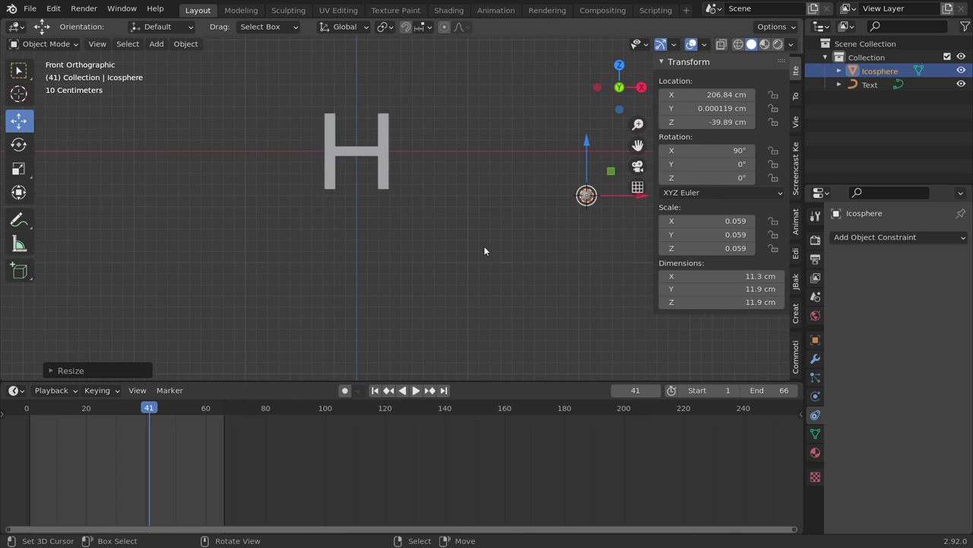
click(381, 143)
click(582, 197)
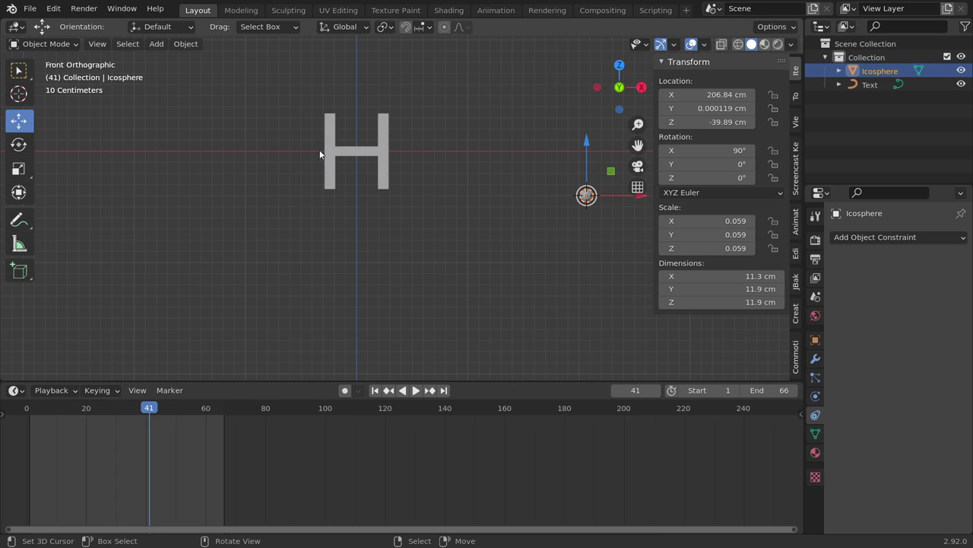
click(878, 237)
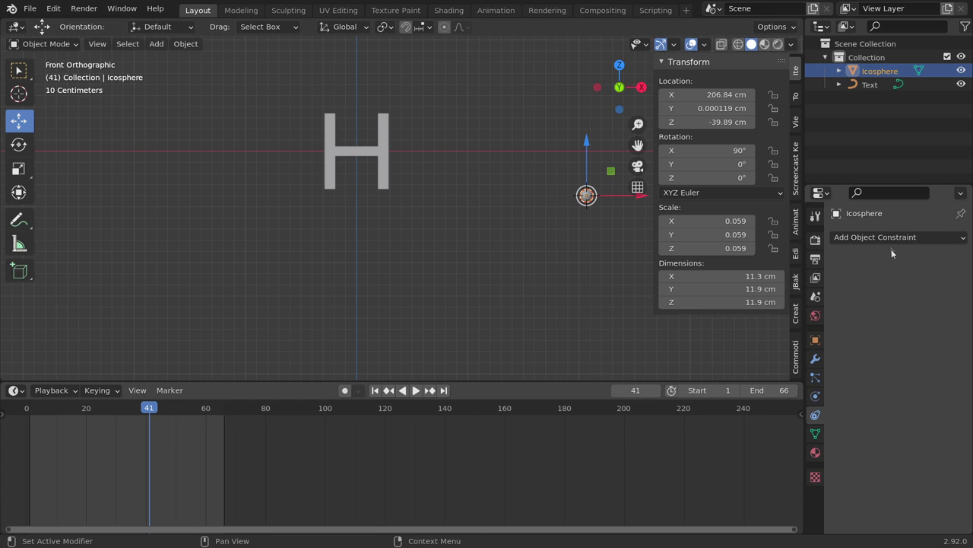
Add a Clamp To constraint on the ico sphere targeting the H Text, then go to frame 1
click(890, 238)
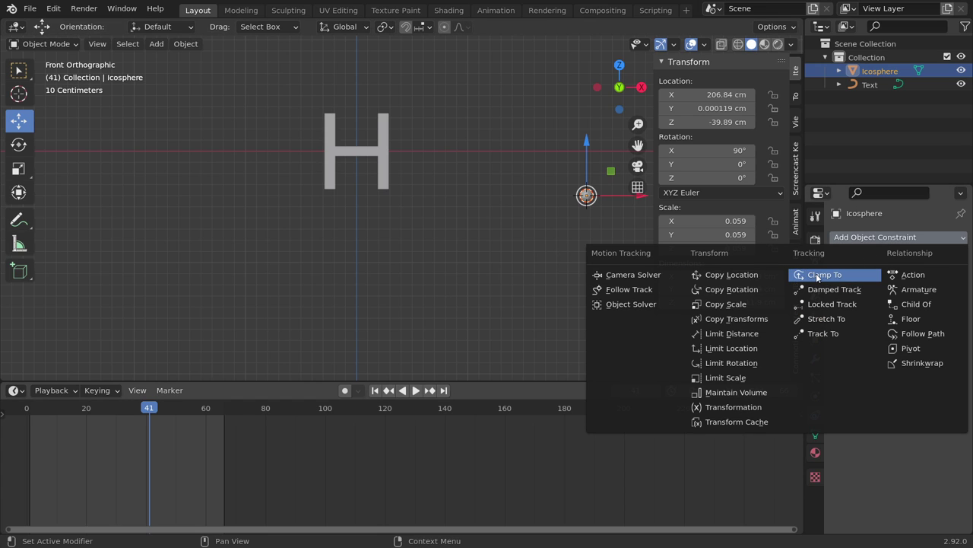
click(818, 275)
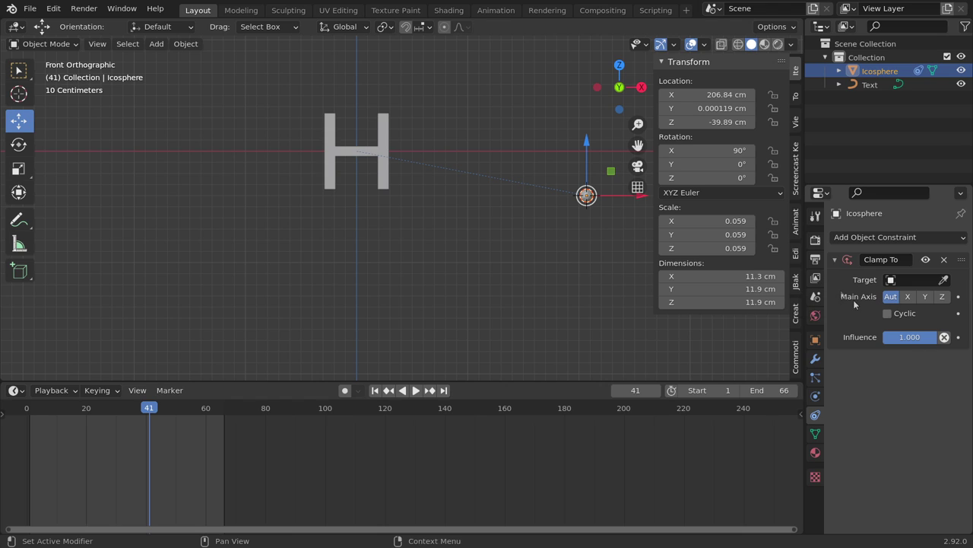
click(944, 281)
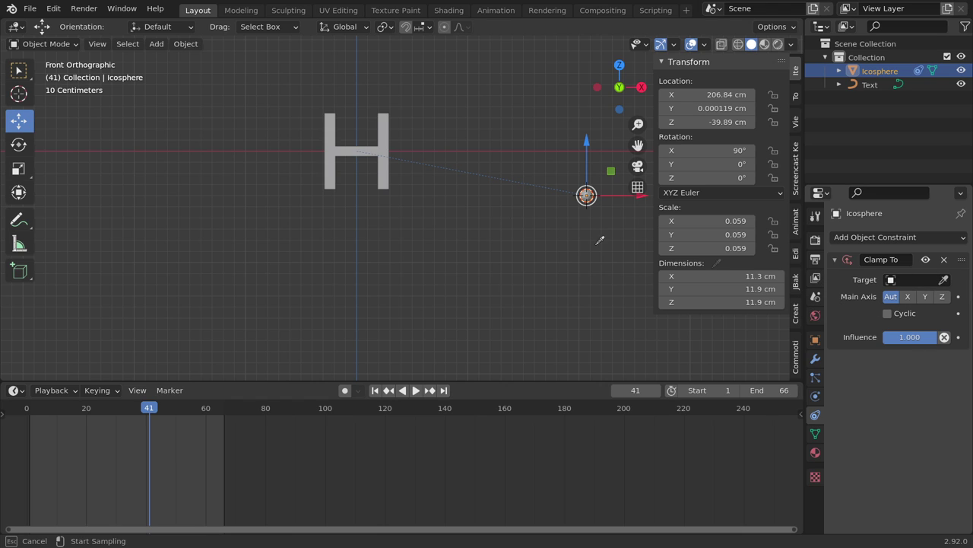
click(395, 149)
mouse_move(396, 153)
middle_down()
mouse_move(411, 211)
mouse_move(435, 186)
middle_up()
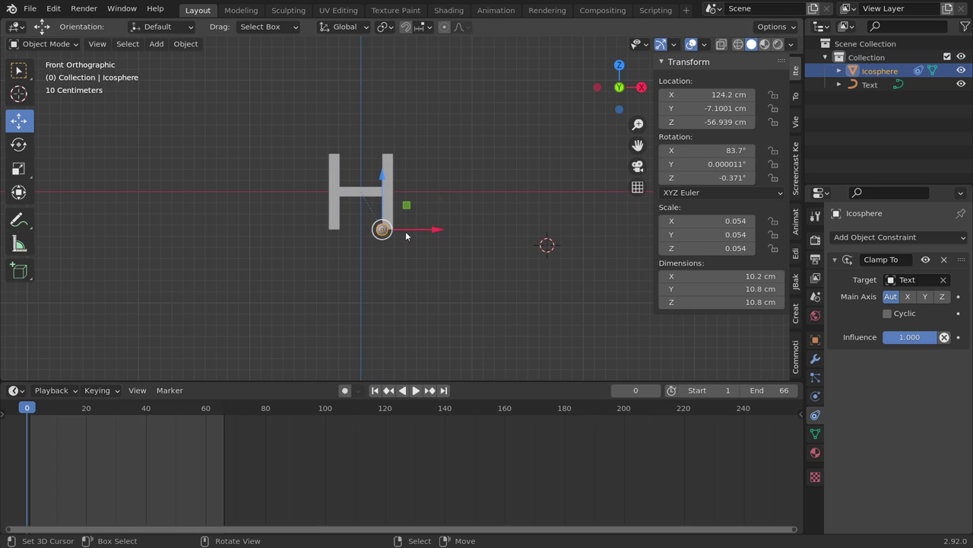
click(31, 417)
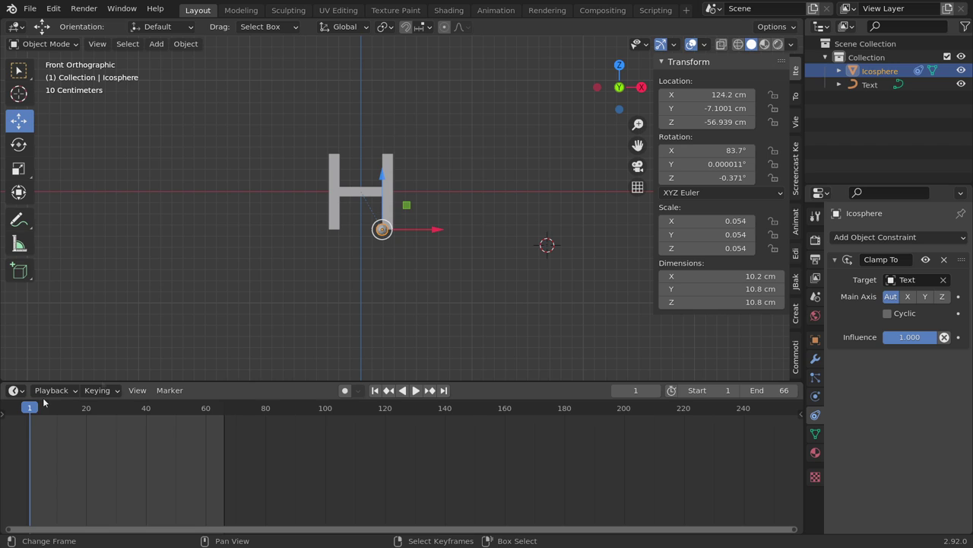
Keyframe the ico sphere's location at frame 1 and move the playhead to frame 62
key(i)
click(448, 211)
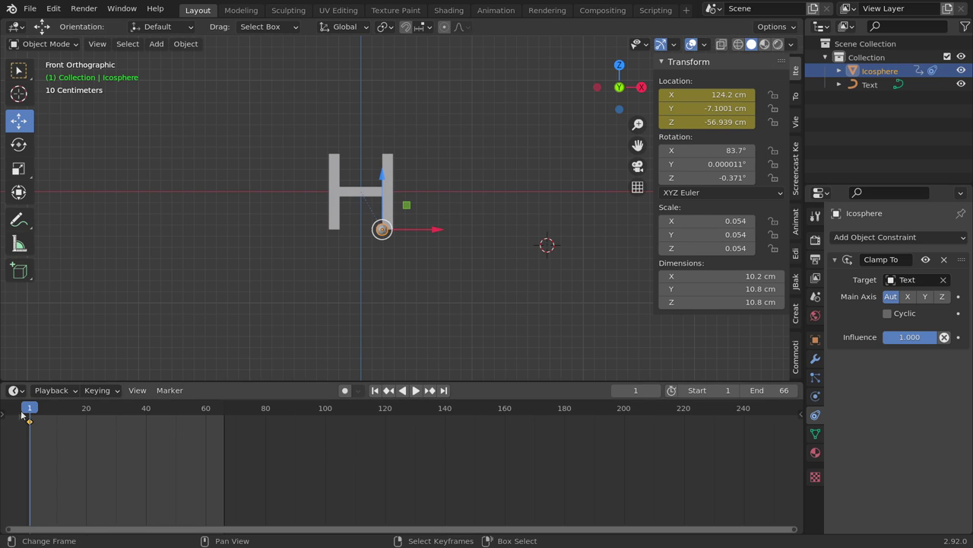
drag(24, 411, 151, 409)
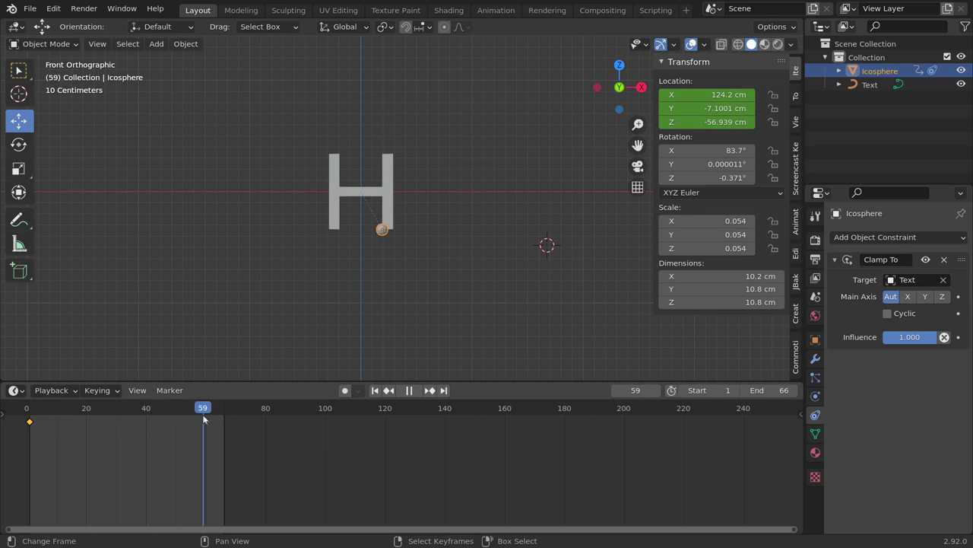
drag(212, 418, 213, 419)
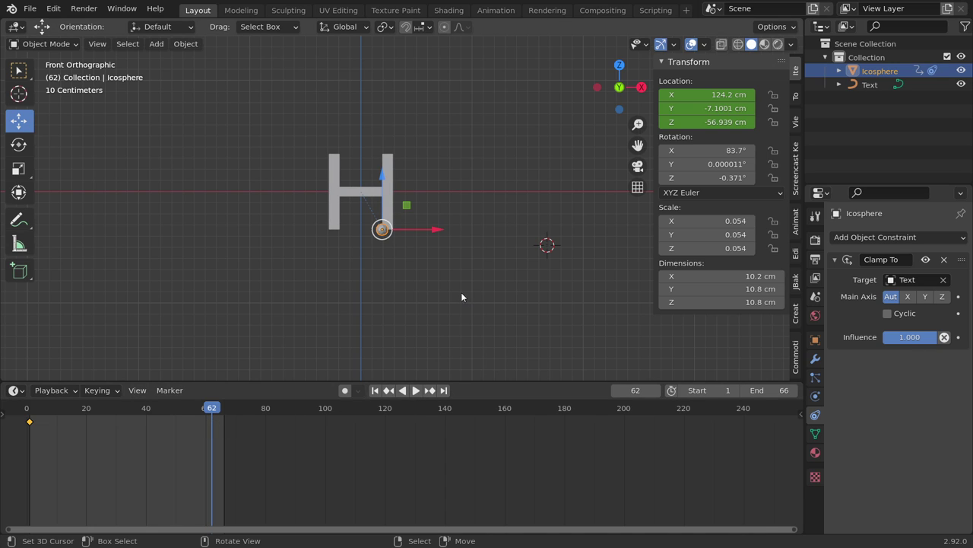
Move the sphere around the H outline, keyframe its location at frame 62, and play back
key(g)
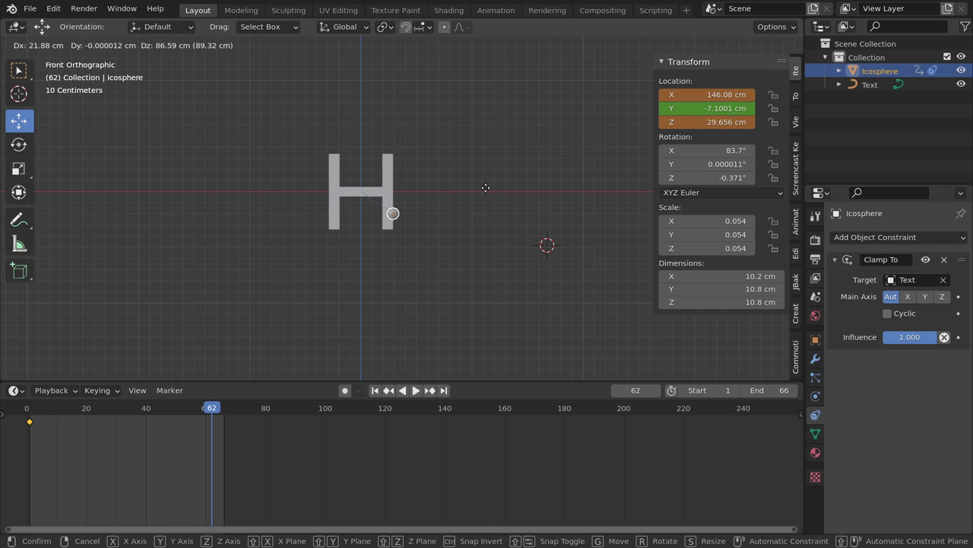
click(437, 185)
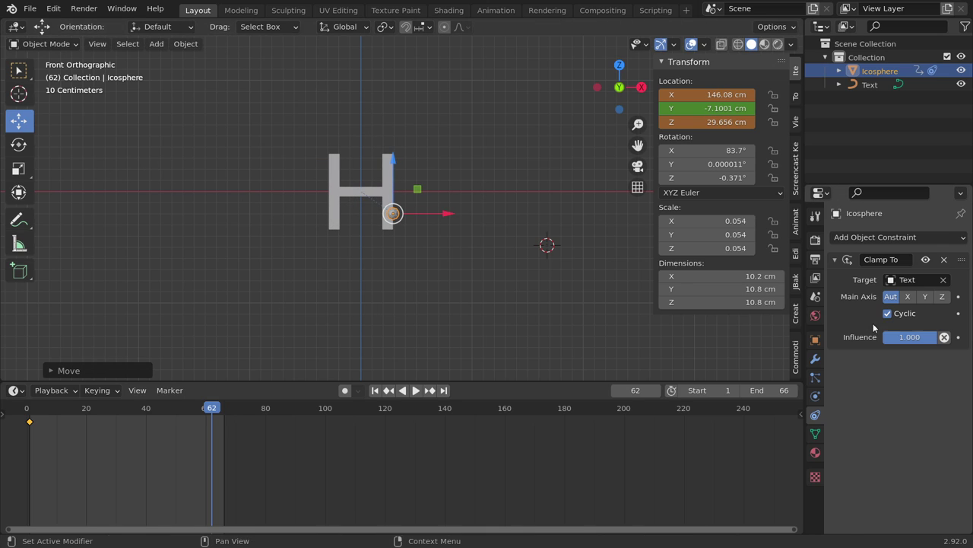
key(g)
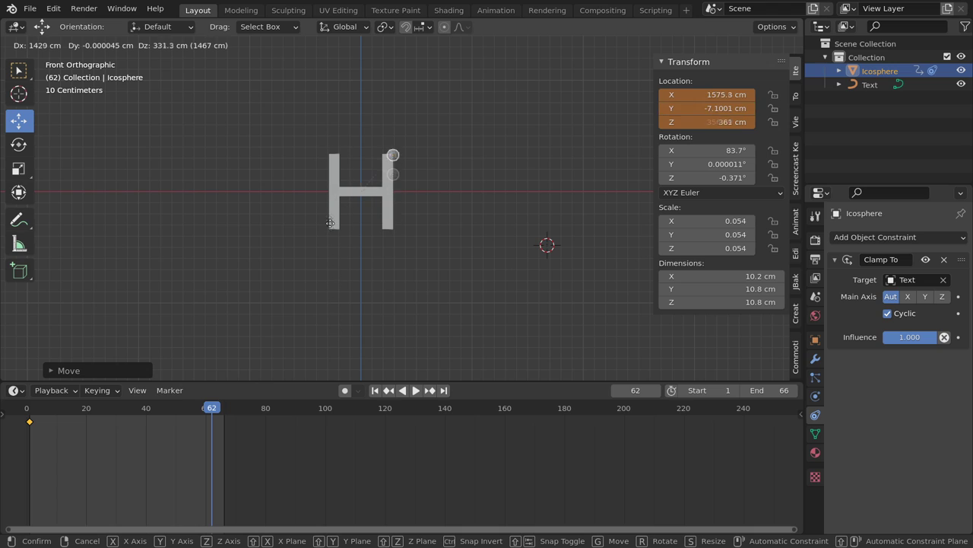
click(388, 214)
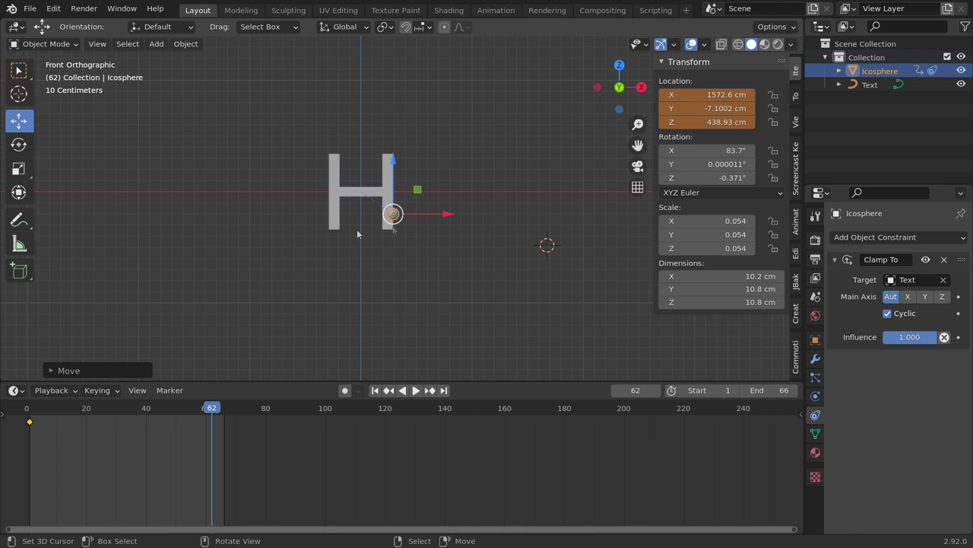
key(i)
click(422, 218)
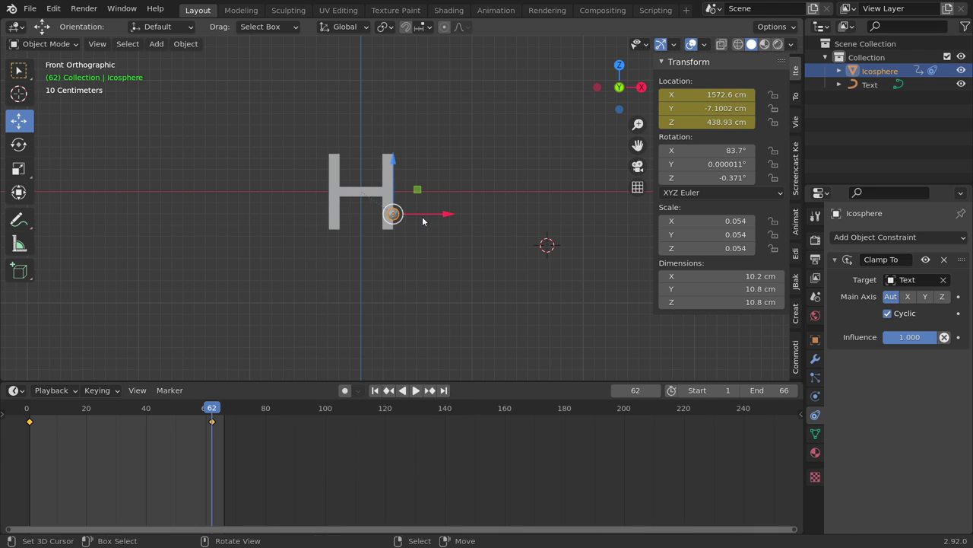
click(27, 441)
key(space)
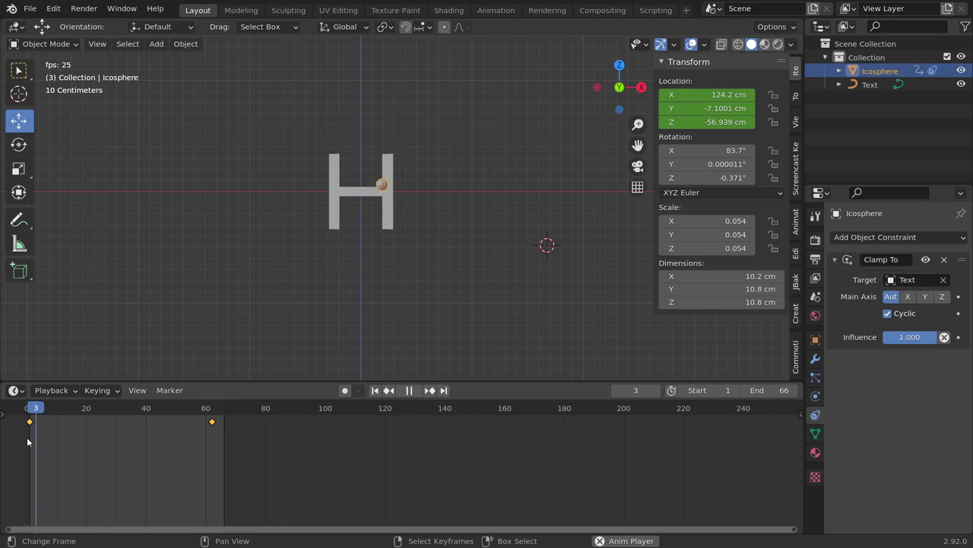
Set the end frame to 100 and drag the second keyframe to about frame 97
key(space)
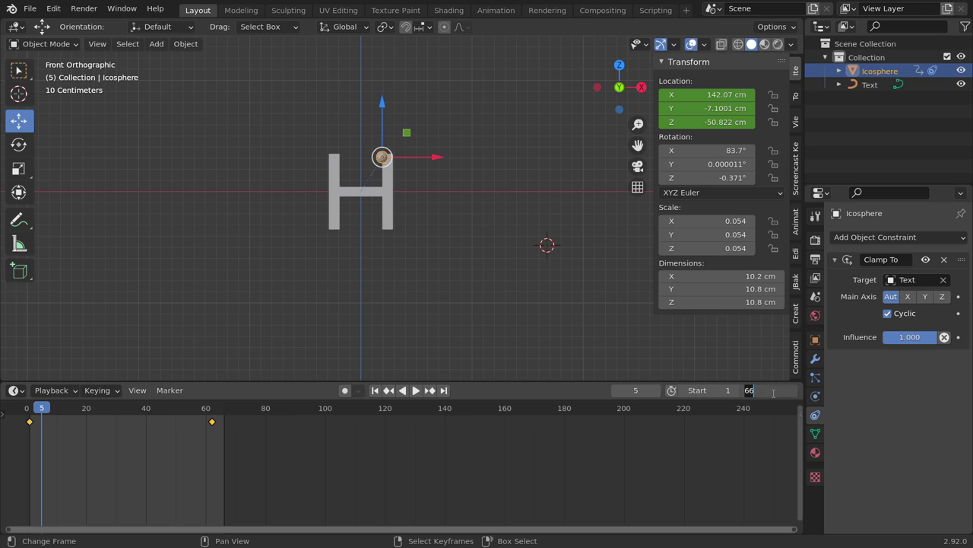
text(100)
key(Return)
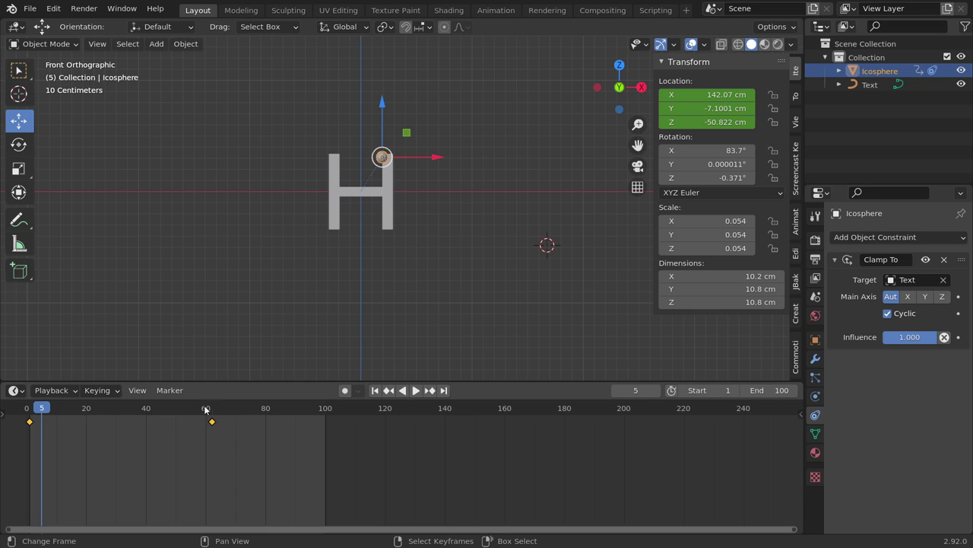
drag(212, 423, 246, 423)
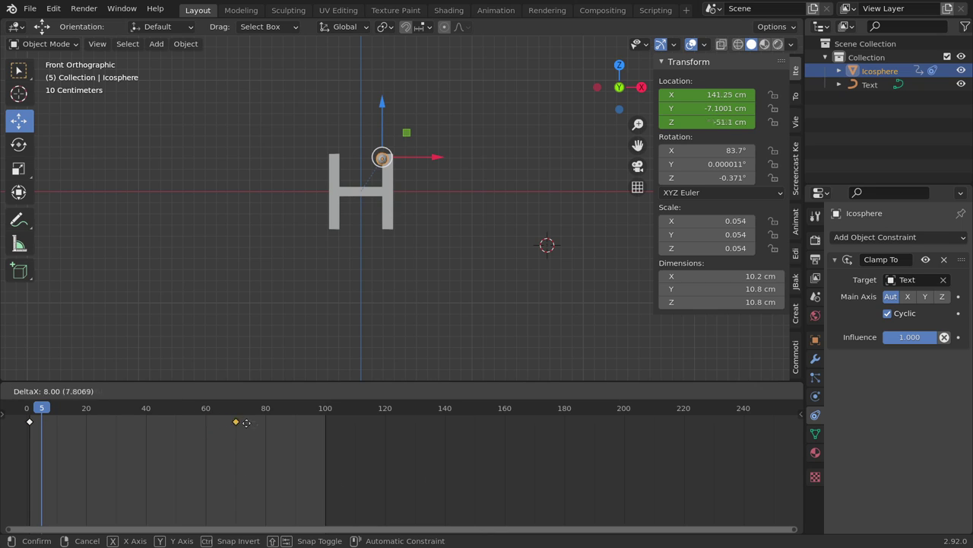
drag(306, 424, 320, 422)
key(space)
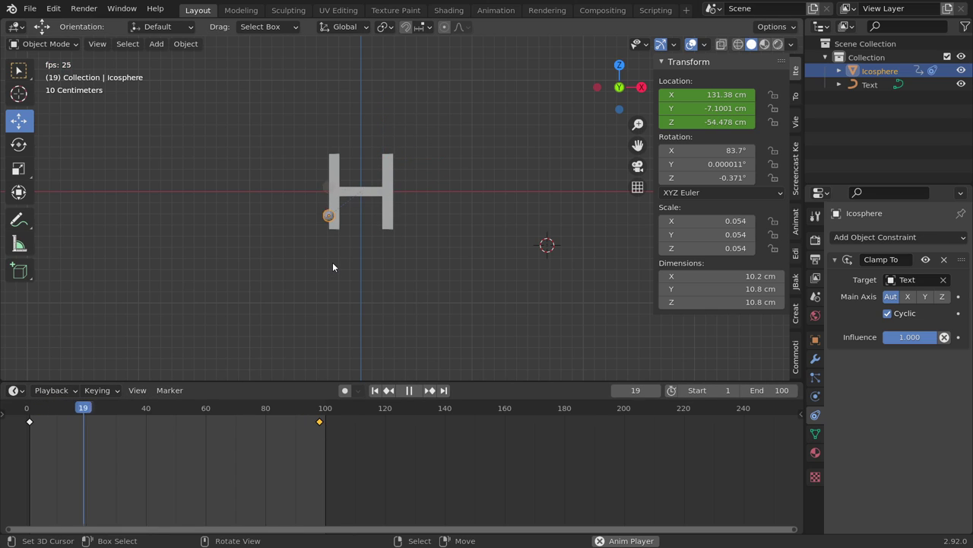
key(space)
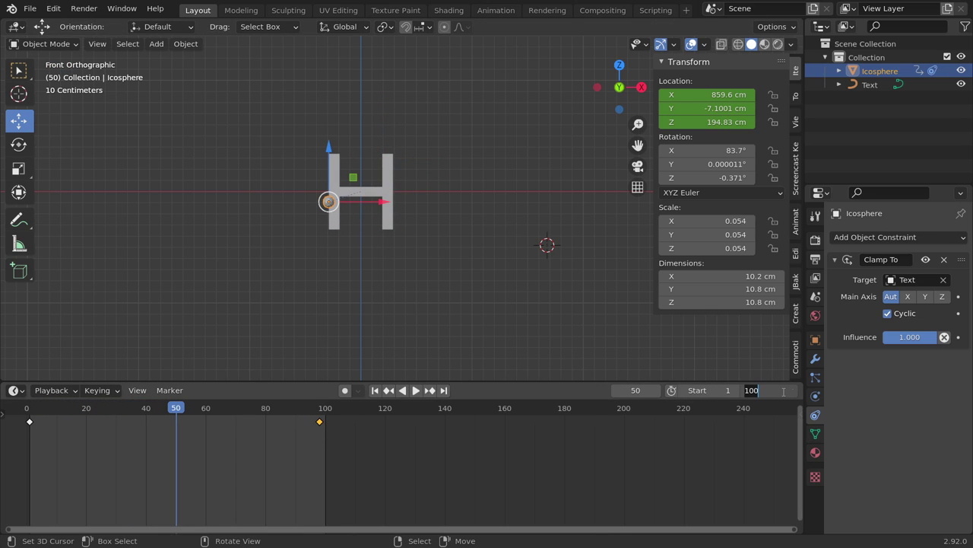
click(769, 390)
Extend the end to frame 200, move the second keyframe near 198, and open Particles
text(20)
key(Return)
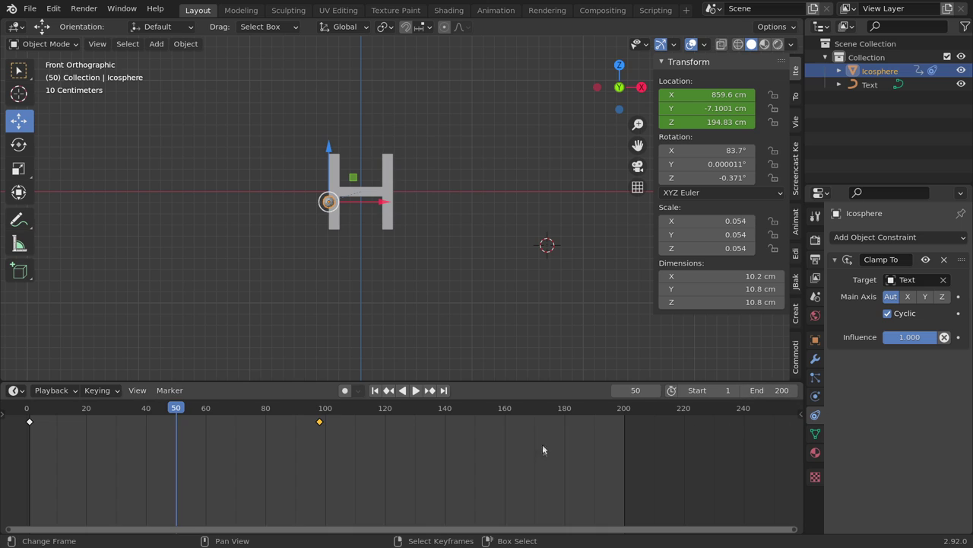
key(g)
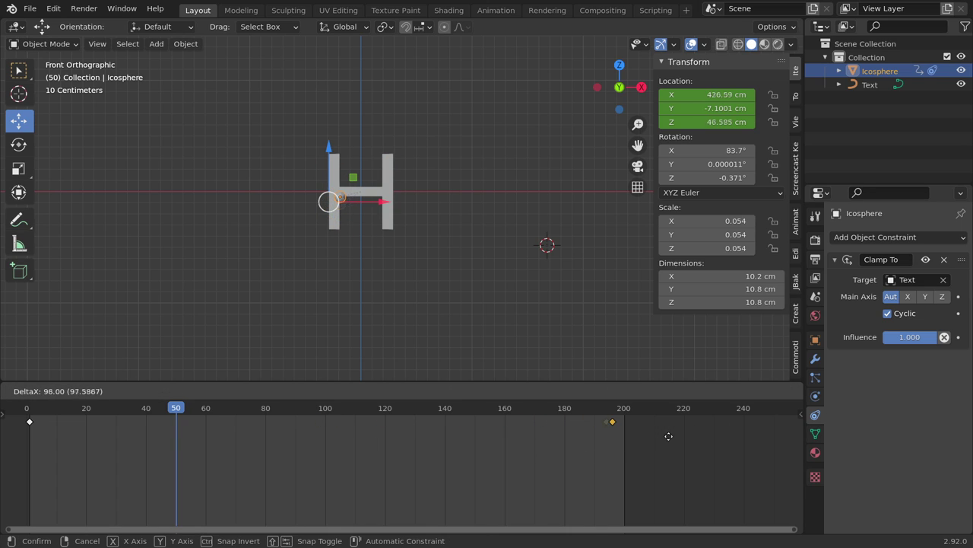
click(675, 435)
key(space)
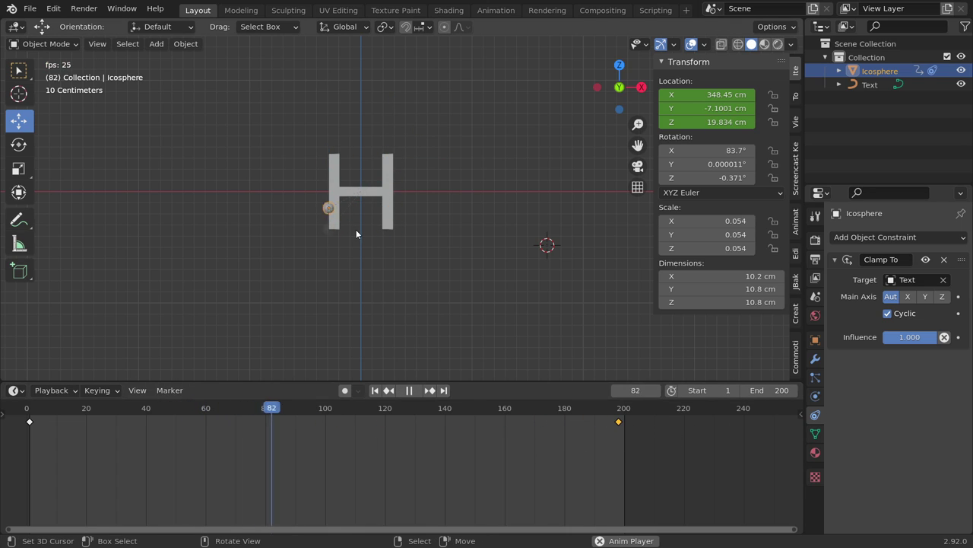
key(space)
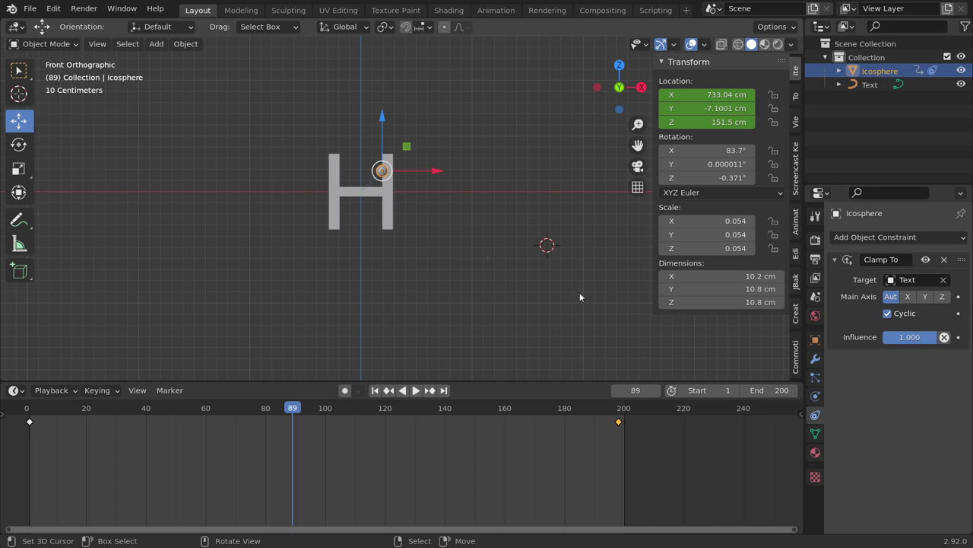
click(815, 378)
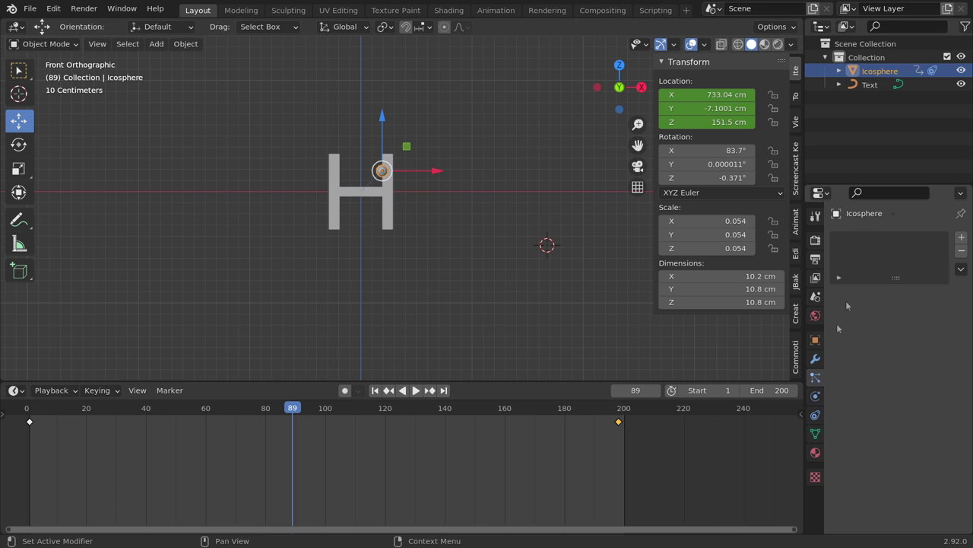
Add a particle system to the sphere with an emission number of 500
click(962, 238)
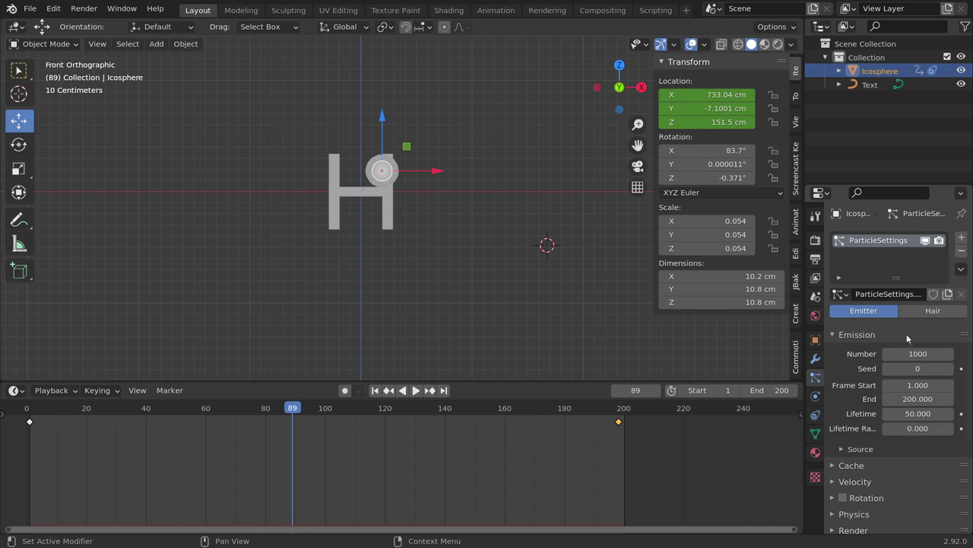
click(933, 355)
text(00)
key(Return)
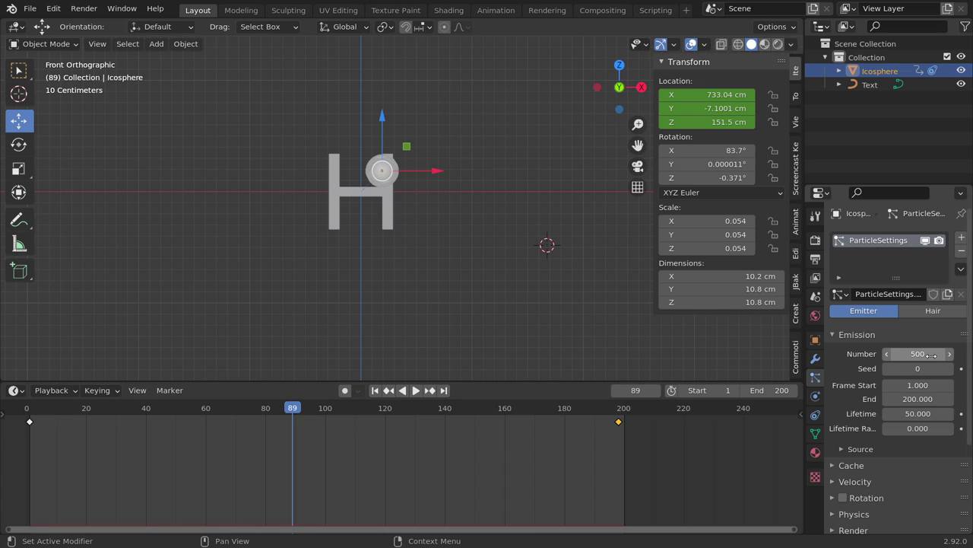
scroll(932, 354, down, 3)
Play and stop the animation to watch the particles stream down from the H
key(space)
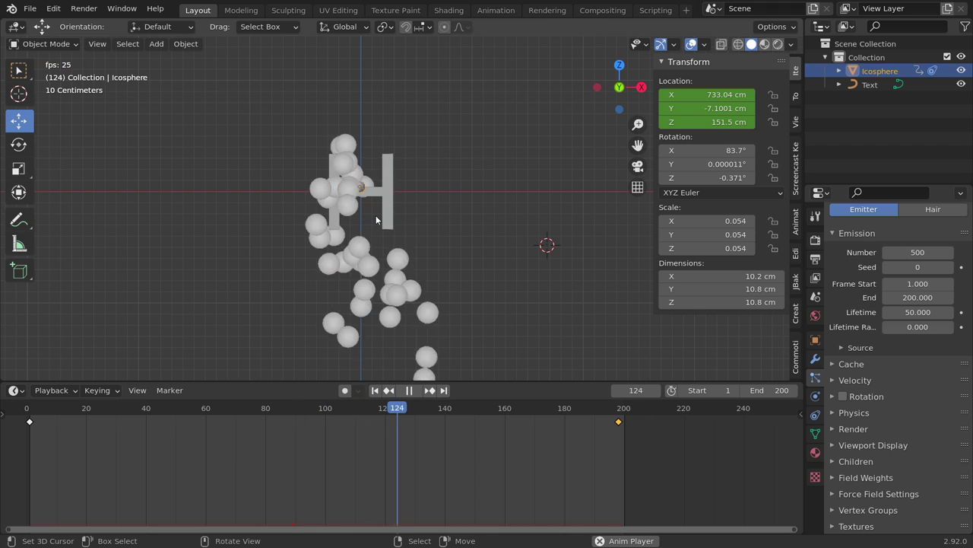
key(space)
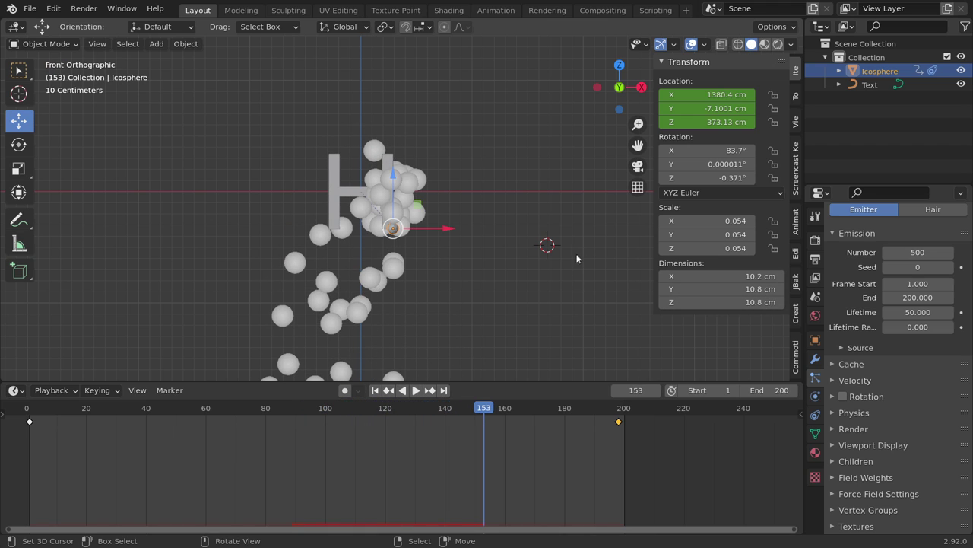
key(shift+a)
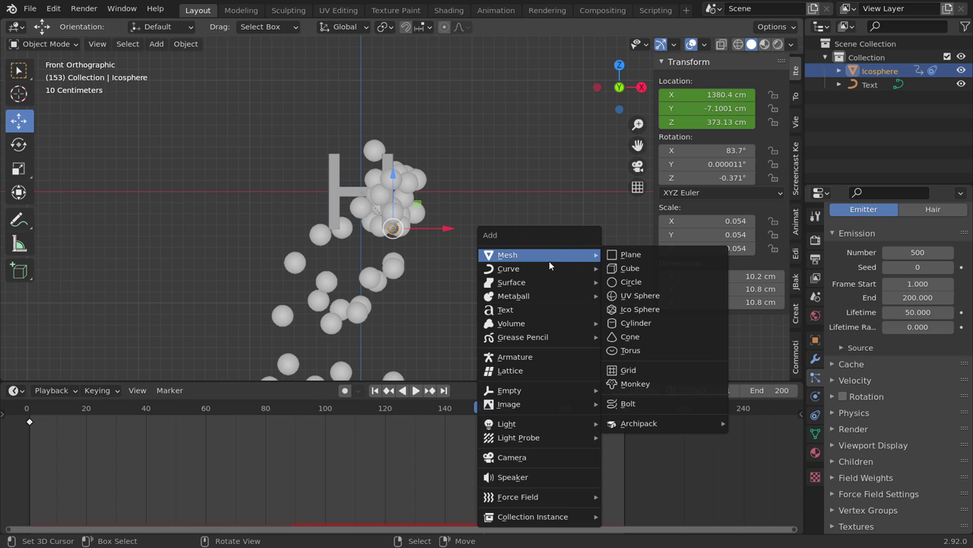
Add a new ico sphere and shrink it to 0.071 scale
click(632, 313)
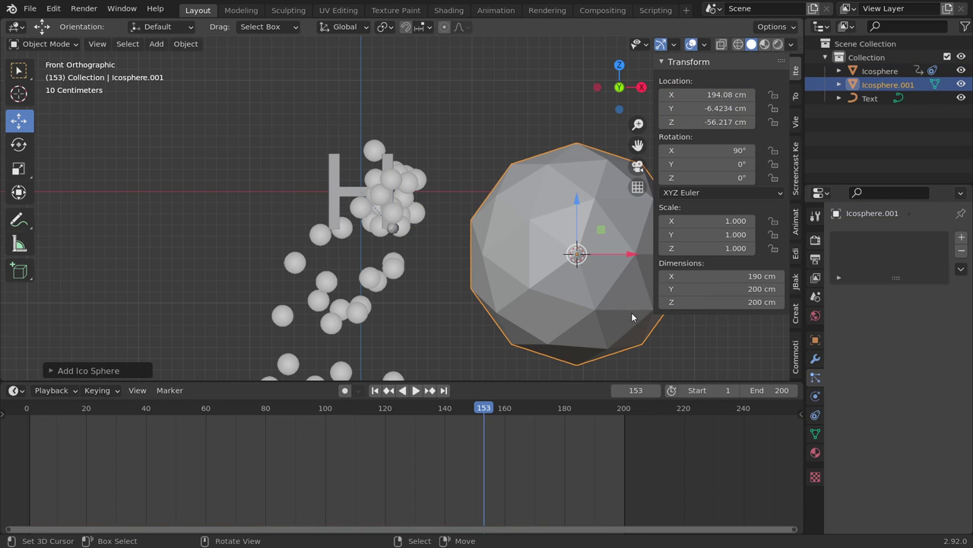
key(s)
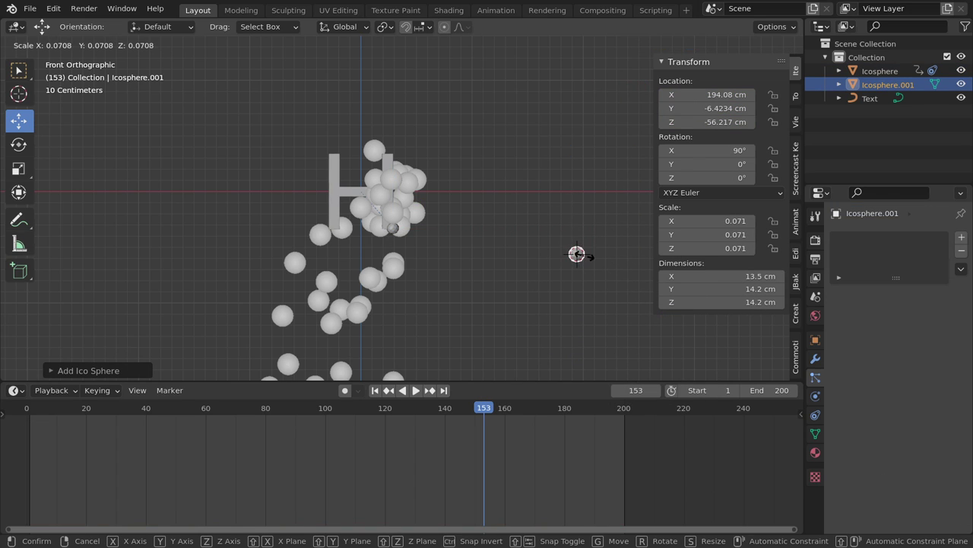
click(578, 254)
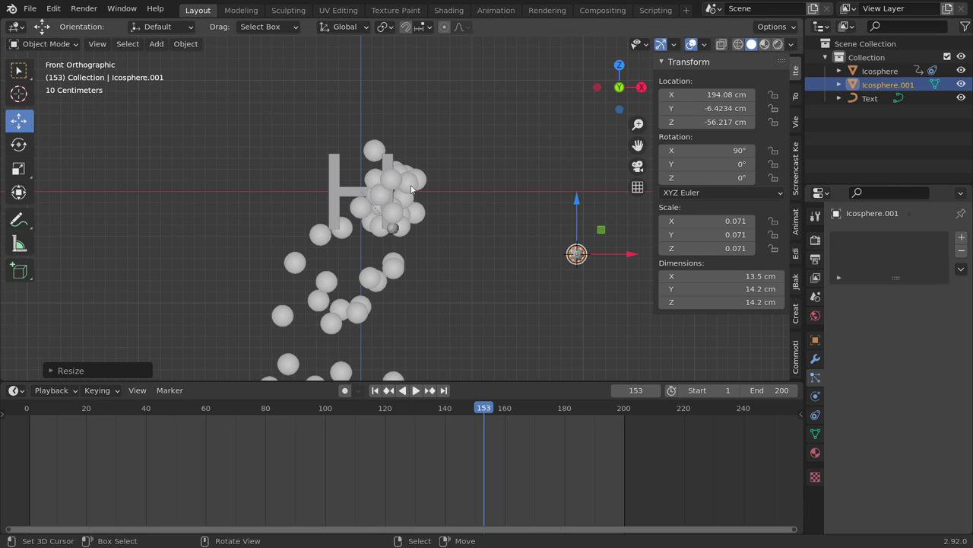
Make the emitter's particles render as copies of the small ico sphere, Icosphere.001
click(396, 240)
scroll(903, 370, down, 3)
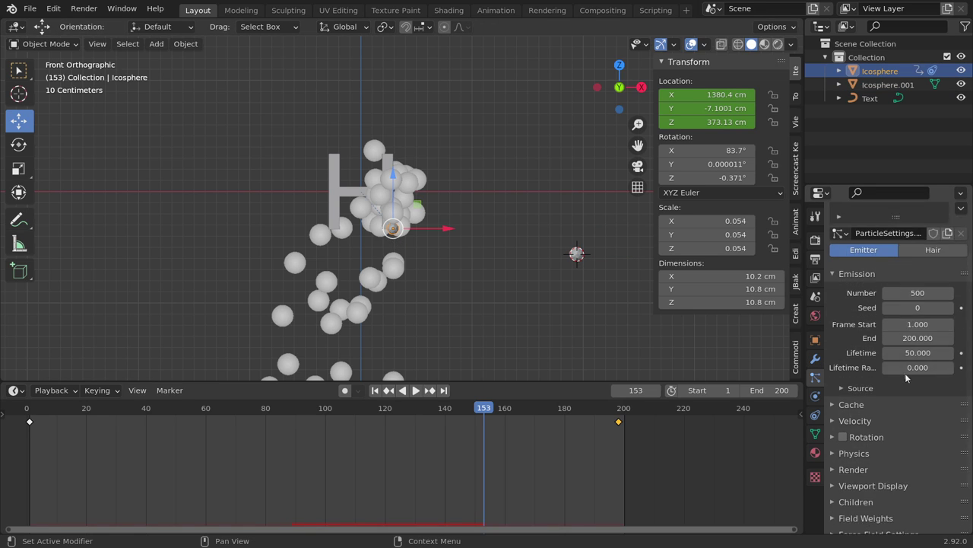
scroll(903, 370, down, 3)
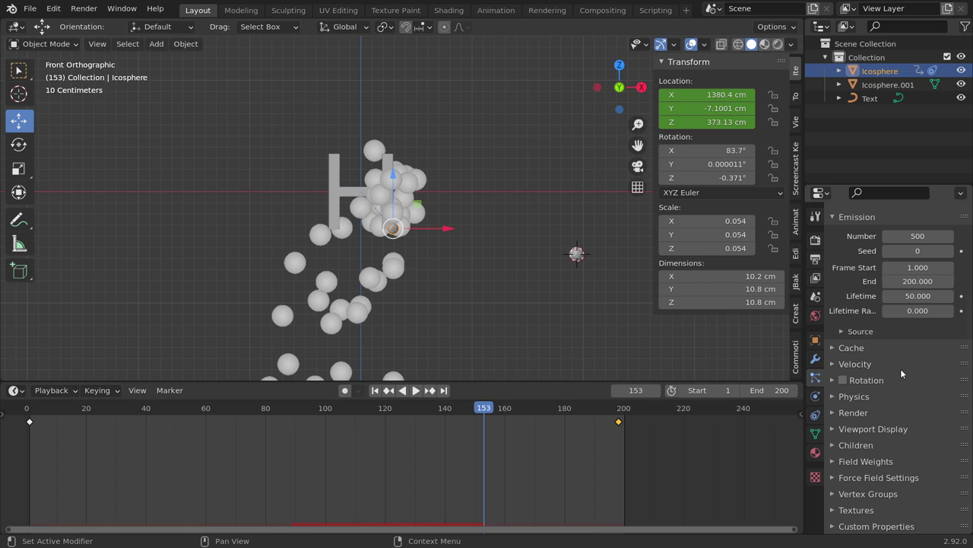
click(837, 413)
click(916, 433)
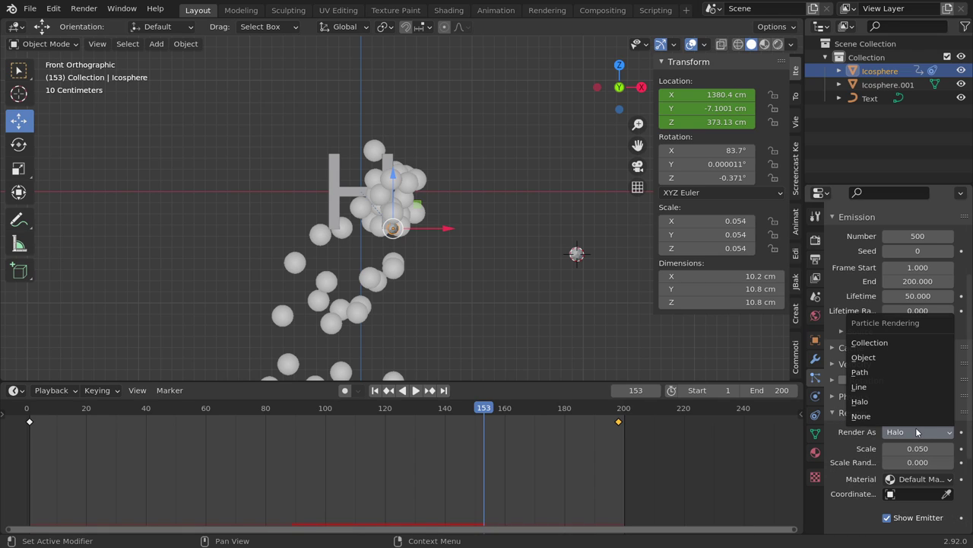
click(881, 357)
click(947, 528)
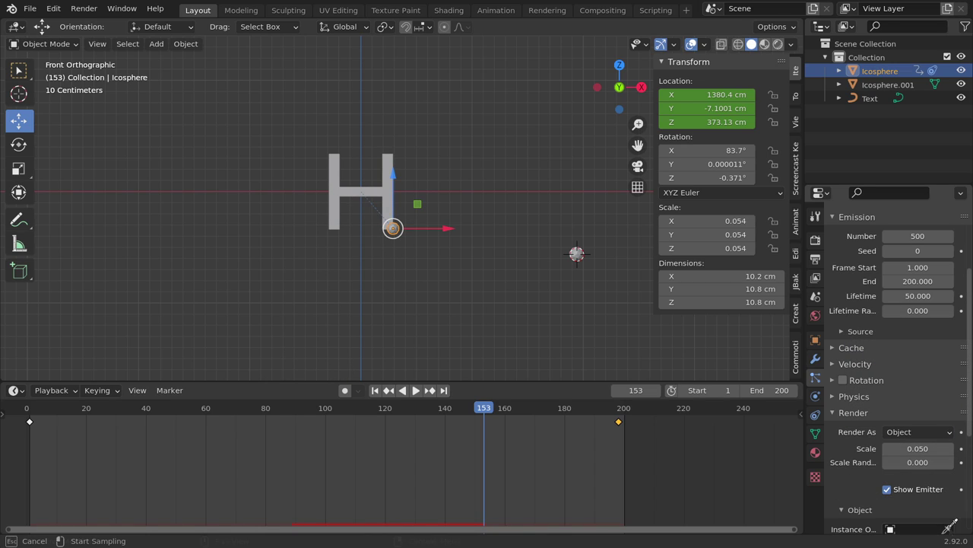
click(577, 256)
Enlarge the particle spheres to scale 1.030 with 0.776 randomness, then select Icosphere.001
scroll(872, 381, down, 5)
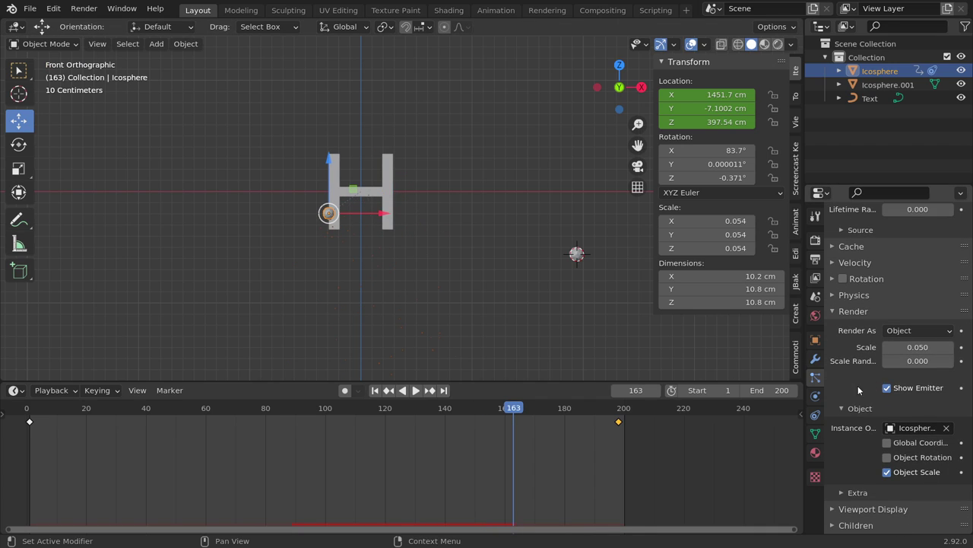
mouse_move(907, 348)
mouse_down()
mouse_move(943, 348)
mouse_move(943, 364)
mouse_move(913, 360)
mouse_move(943, 347)
mouse_move(902, 347)
mouse_up()
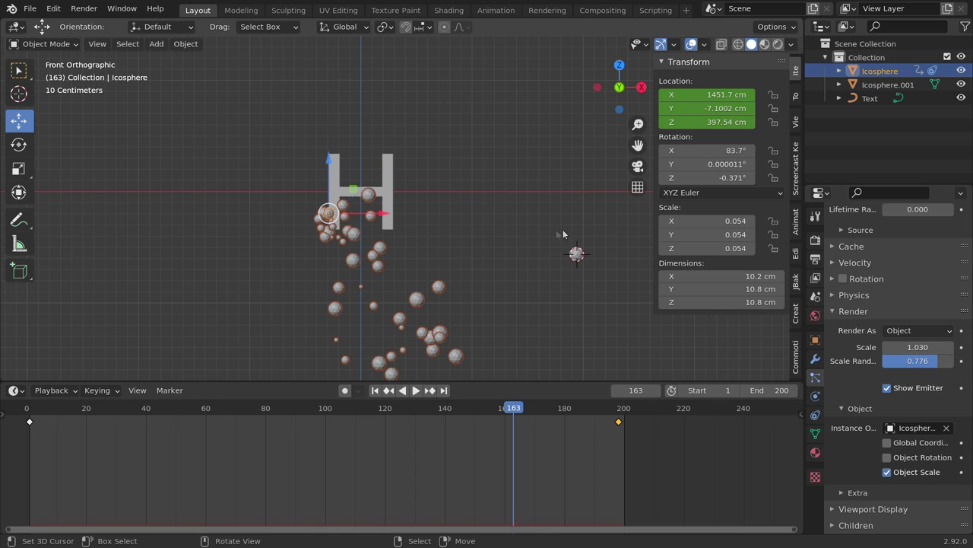
click(576, 253)
right_click(576, 253)
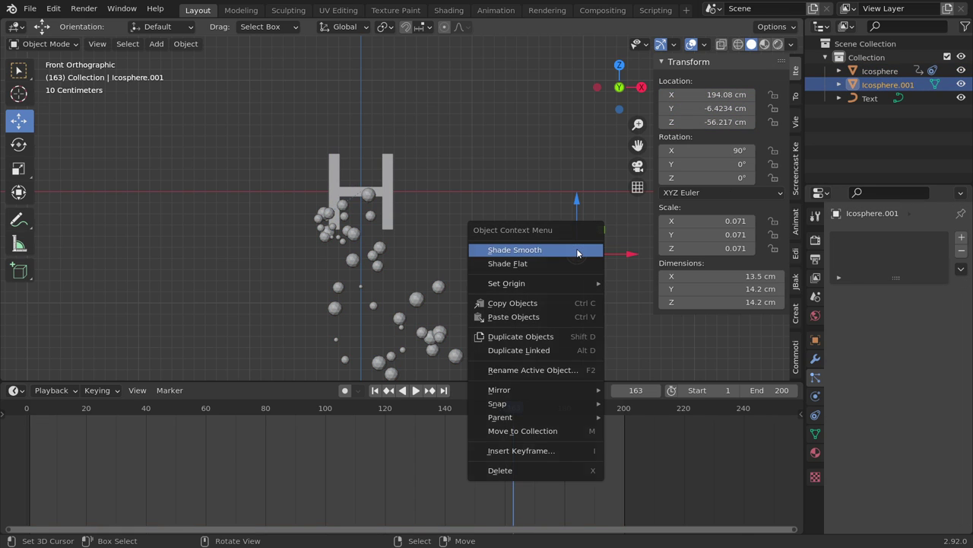
Shade Icosphere.001 smooth and preview the particles around the H in playback
click(578, 250)
key(space)
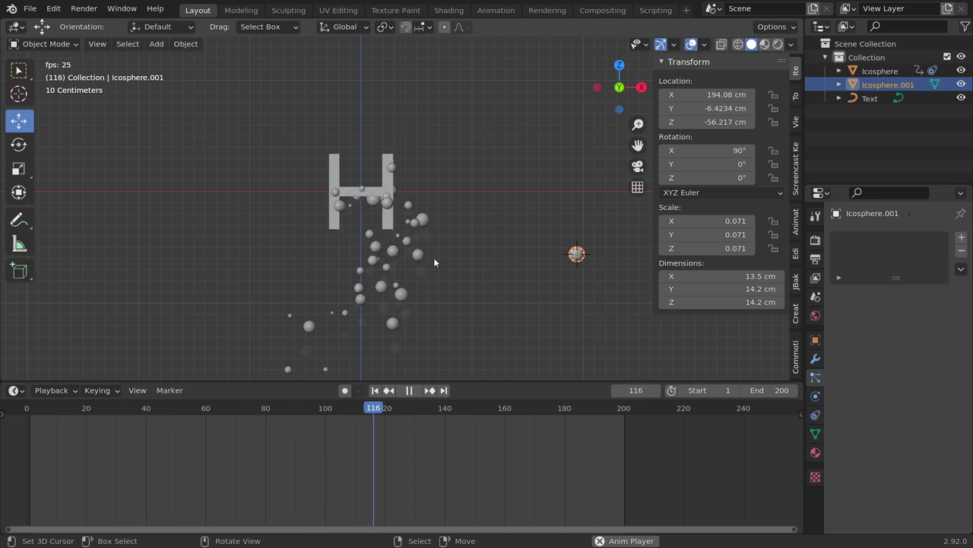
key(space)
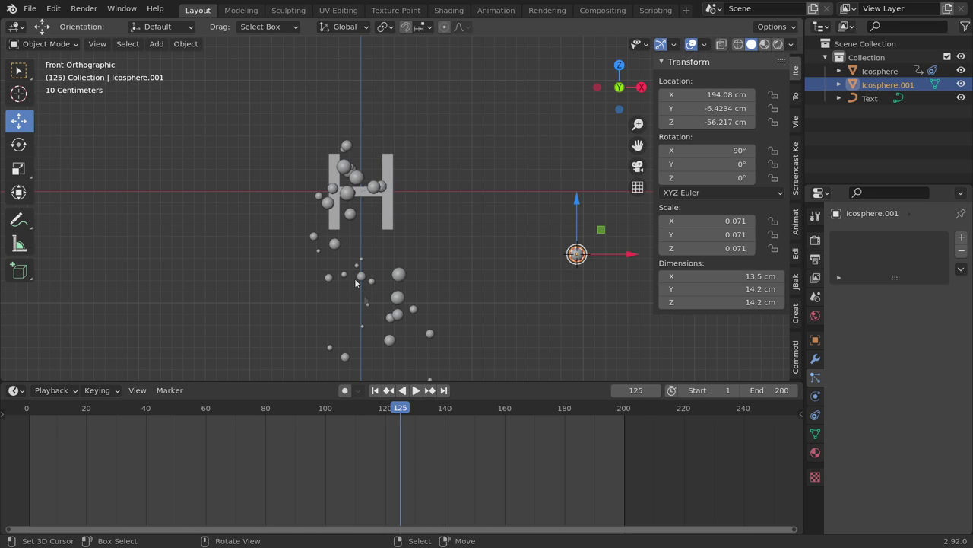
shift+middle_drag(362, 201, 373, 168)
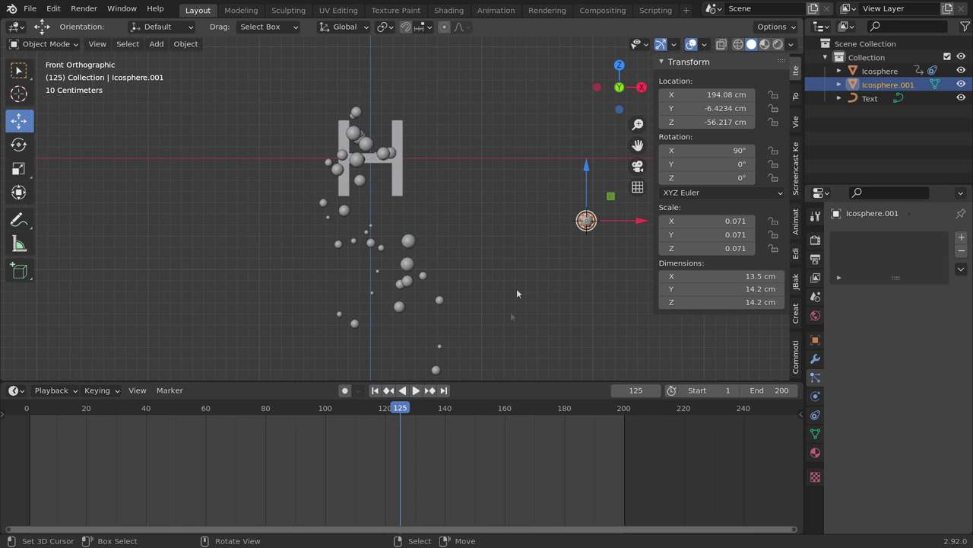
Lower the emitter's particle gravity weight from 1.000 to 0.182 and rewind to the start
click(369, 148)
scroll(861, 432, down, 2)
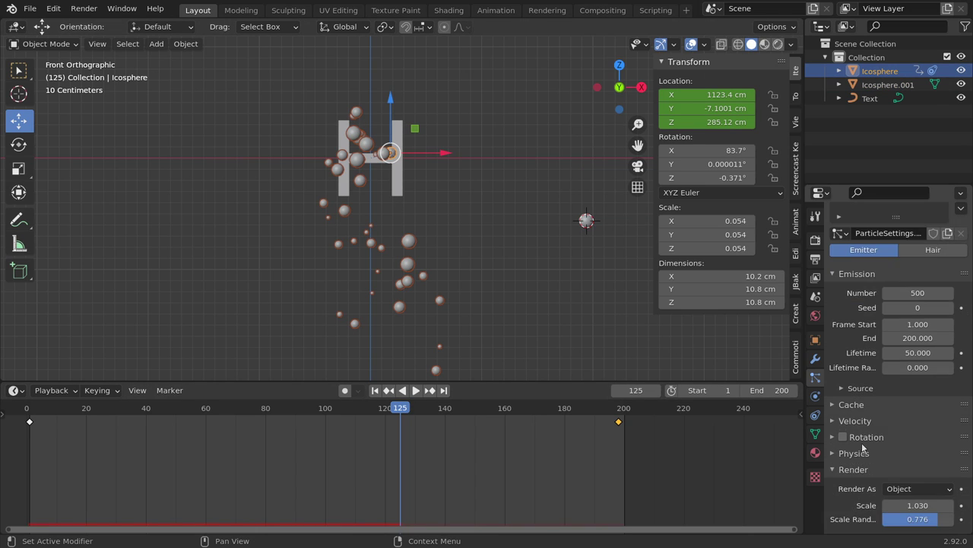
scroll(861, 432, down, 4)
scroll(861, 432, down, 2)
scroll(861, 432, down, 5)
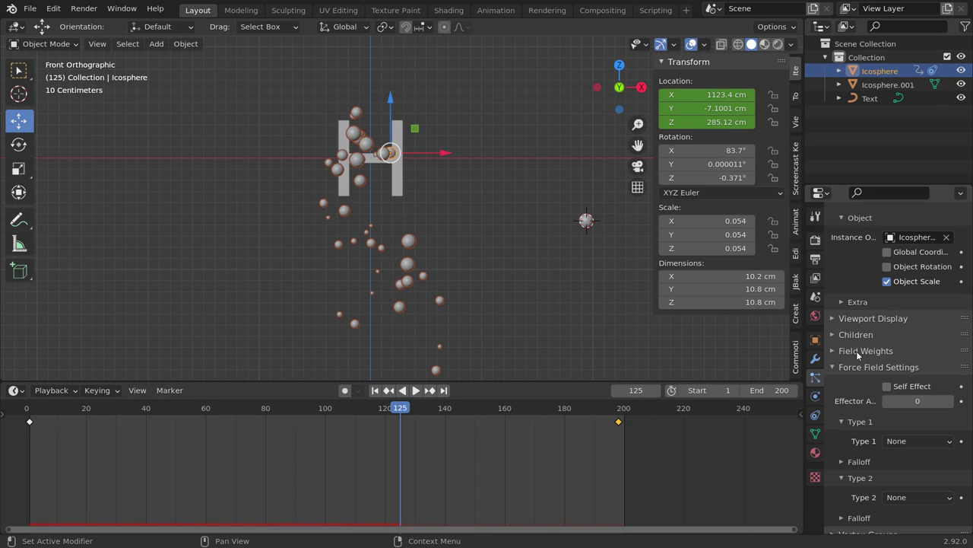
click(833, 351)
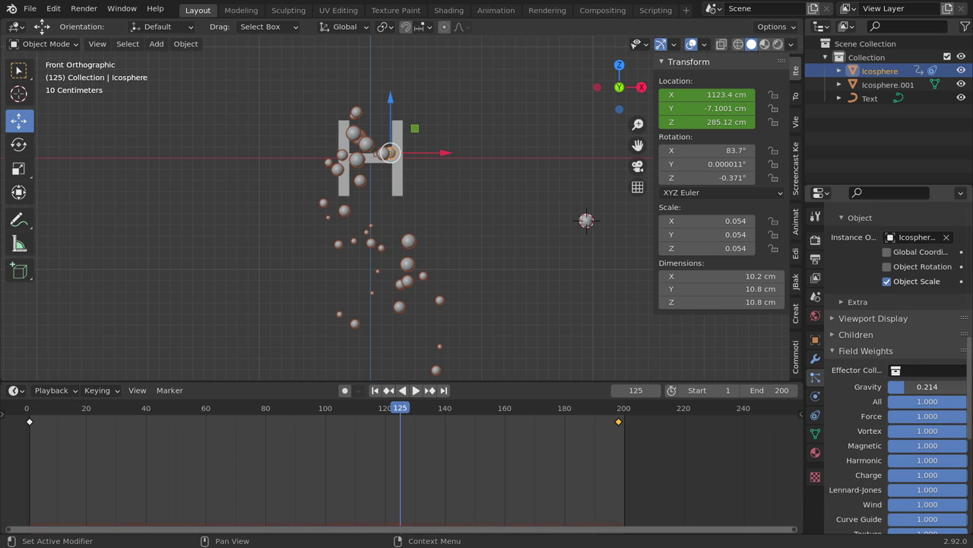
drag(904, 387, 898, 386)
click(375, 390)
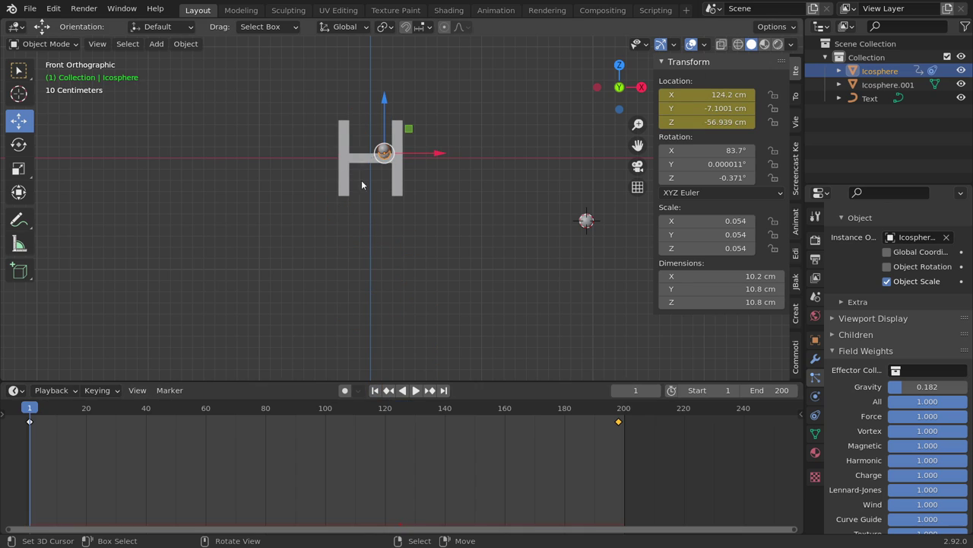
Play the particles in front view from frame 1 to 119, checking their spread around the H
key(space)
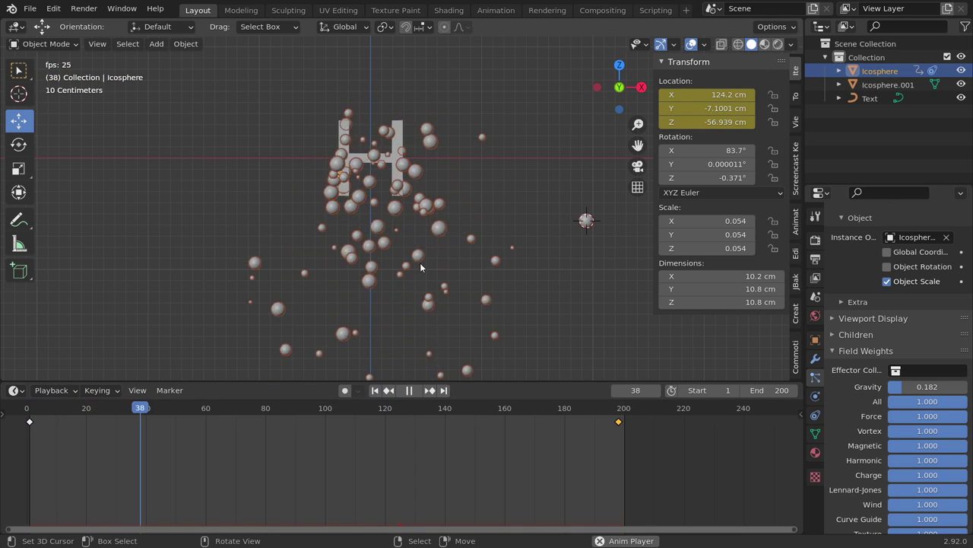
key(space)
key(KP_1)
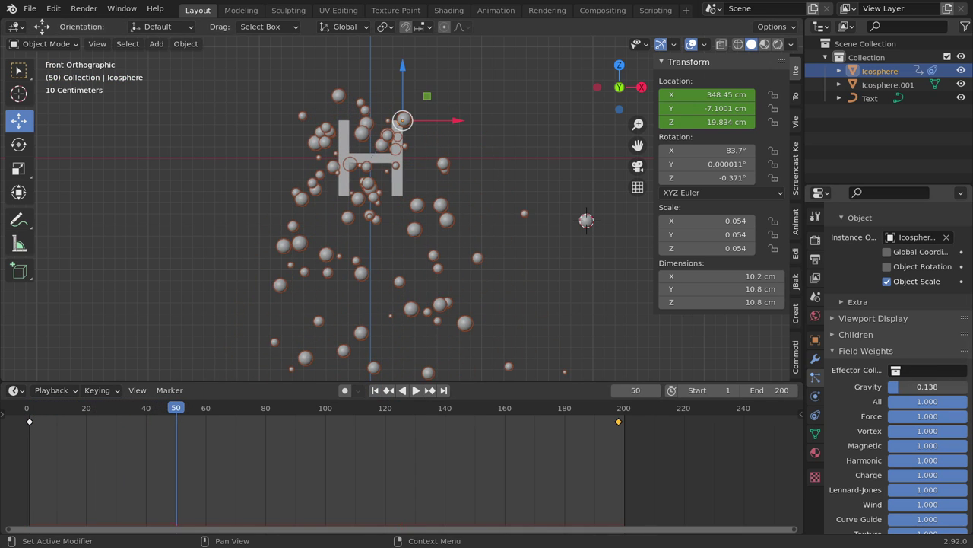
key(space)
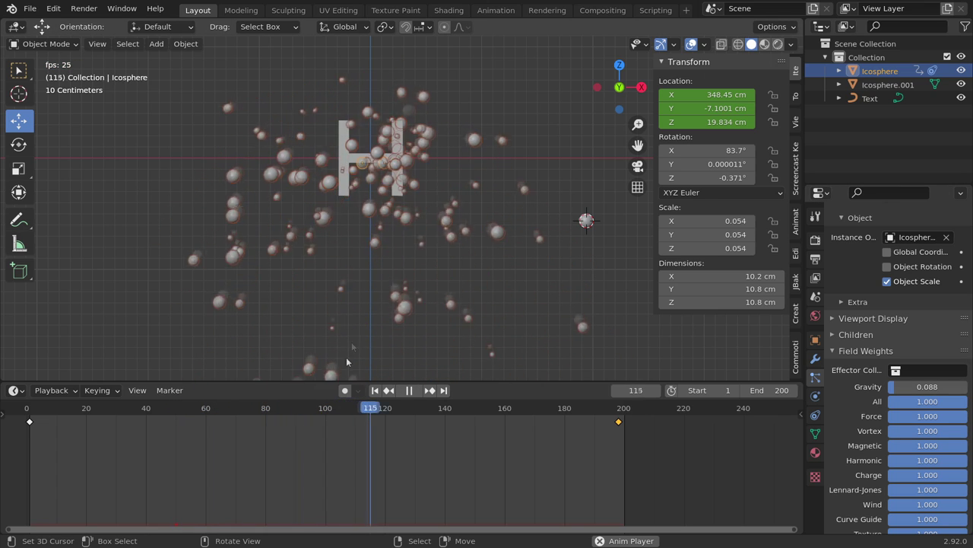
click(375, 391)
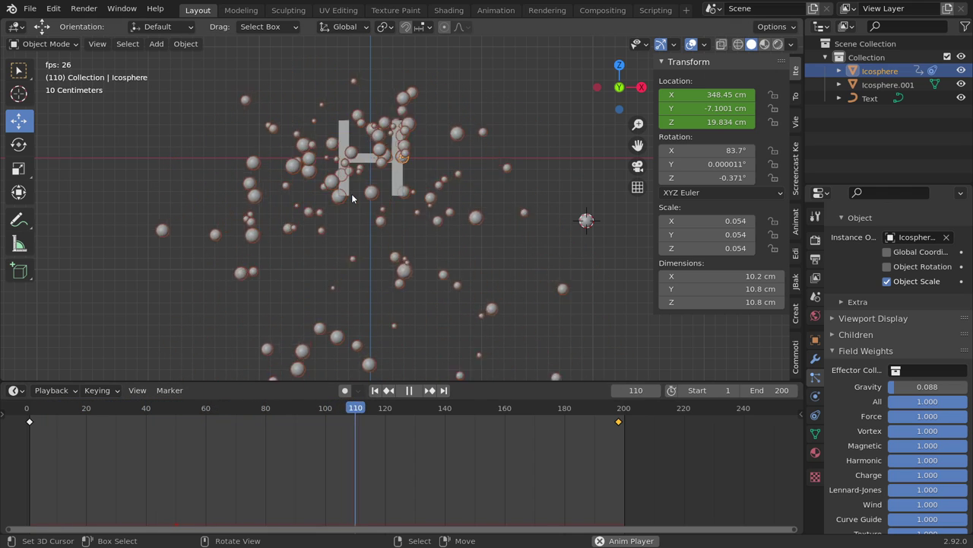
key(space)
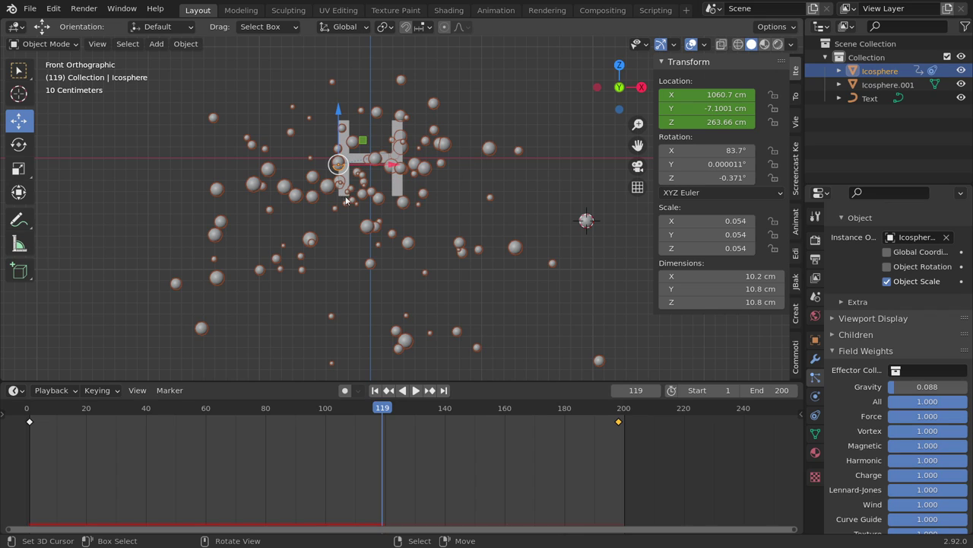
scroll(326, 204, up, 1)
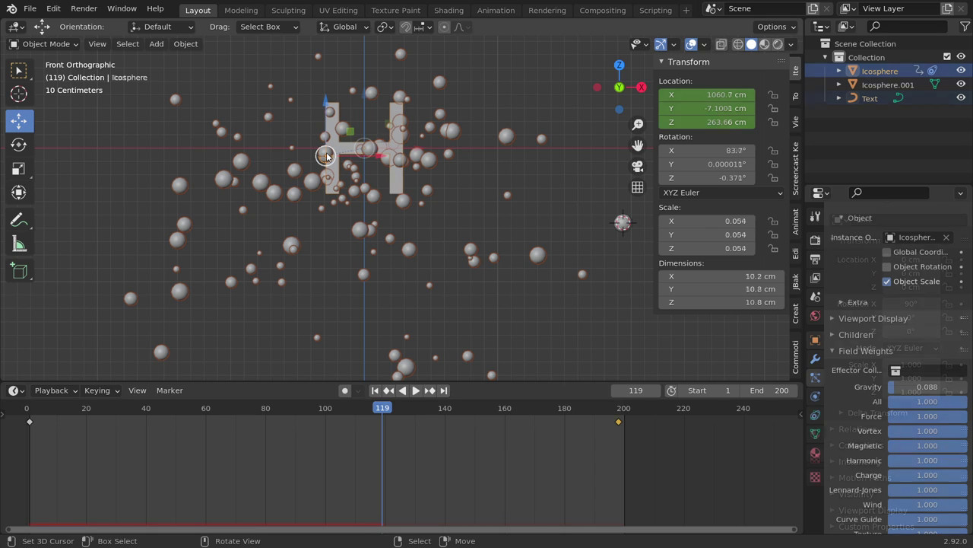
click(815, 377)
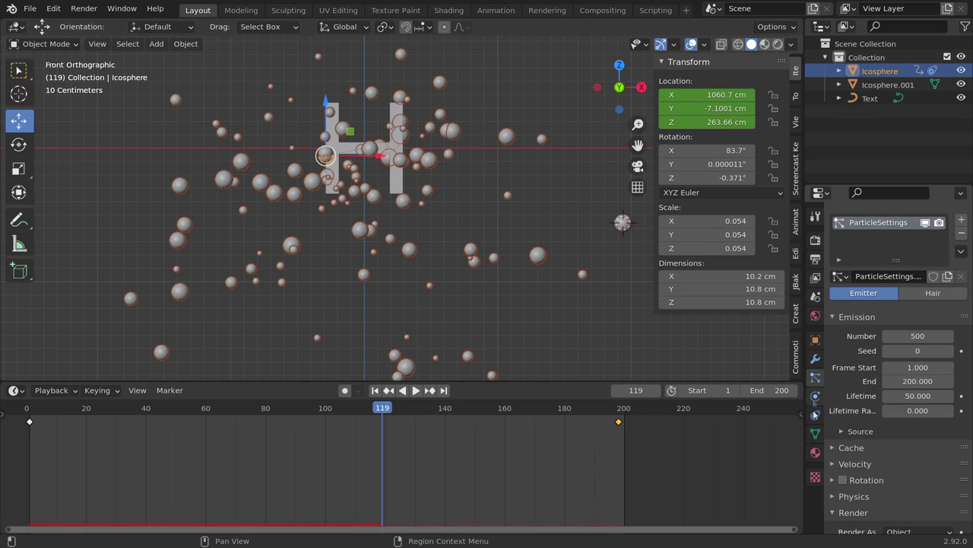
Add new materials to the emitter icosphere and to Icosphere.001
click(815, 452)
click(905, 294)
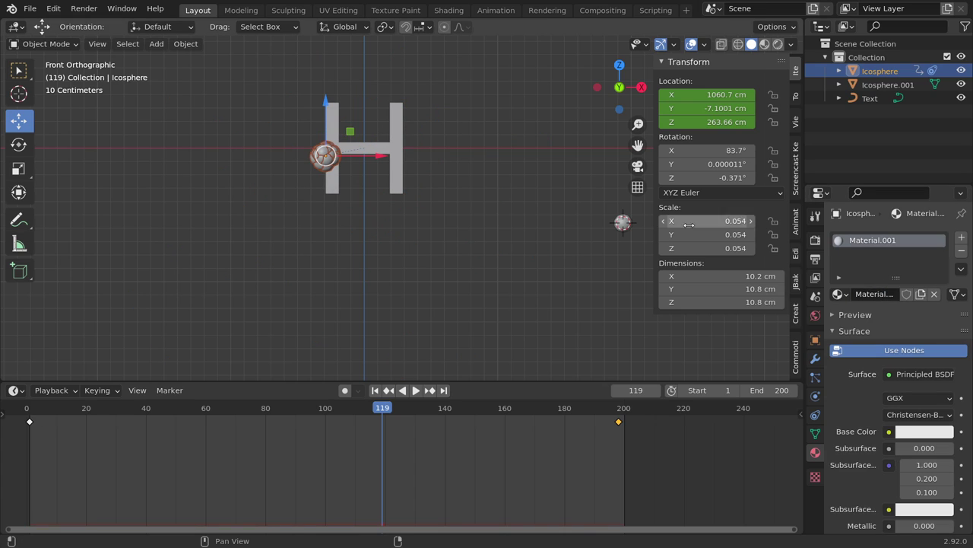
click(887, 85)
click(875, 294)
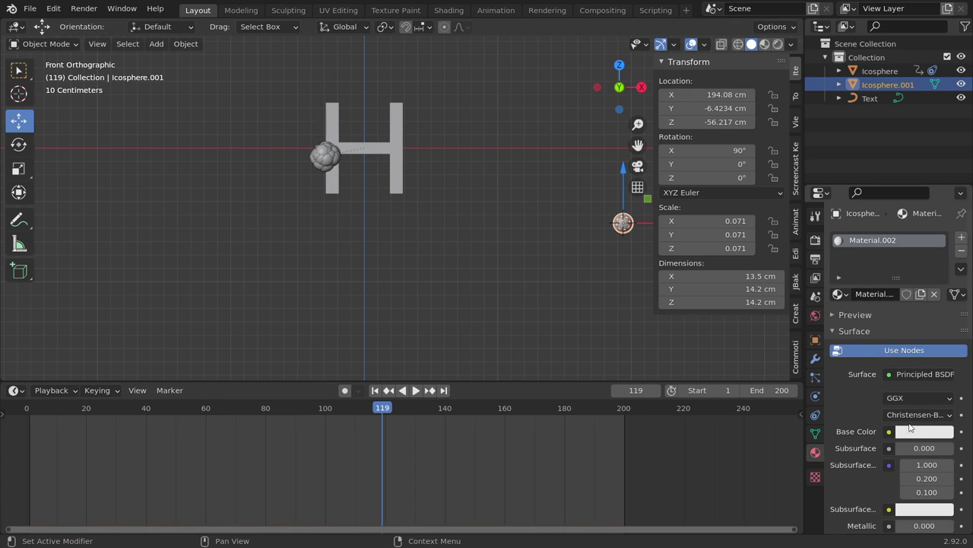
Make Icosphere.001's Material.002 an Emission shader with a bright red colour
click(902, 375)
click(806, 109)
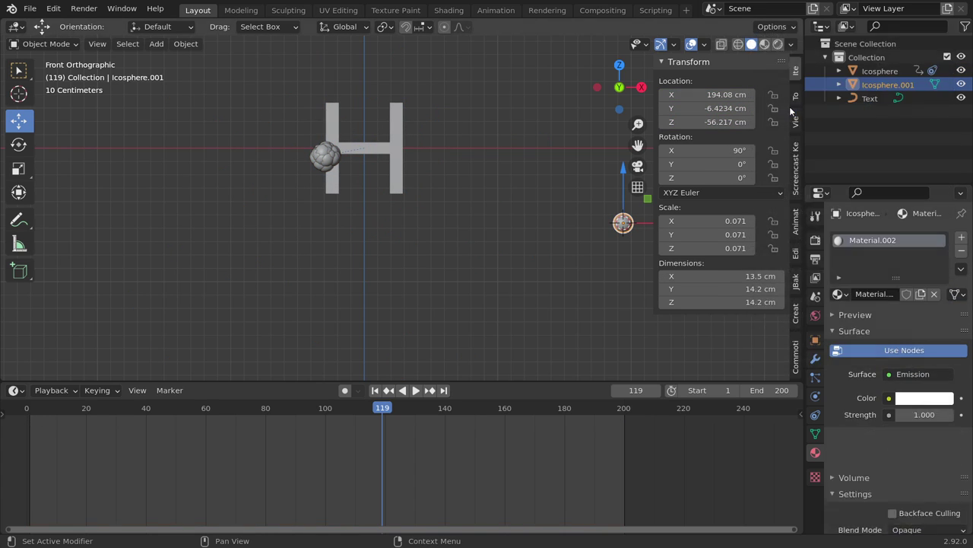
click(921, 404)
drag(868, 262, 879, 301)
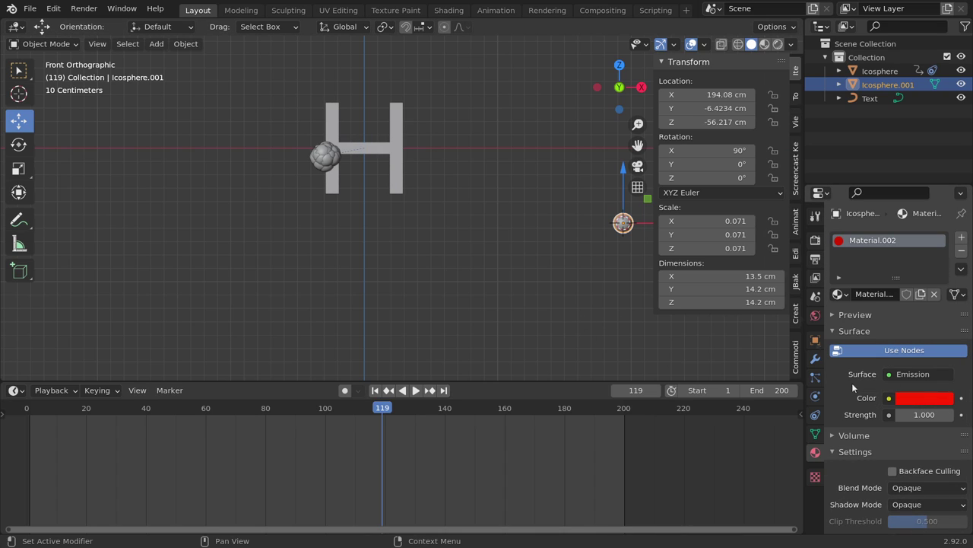
click(388, 156)
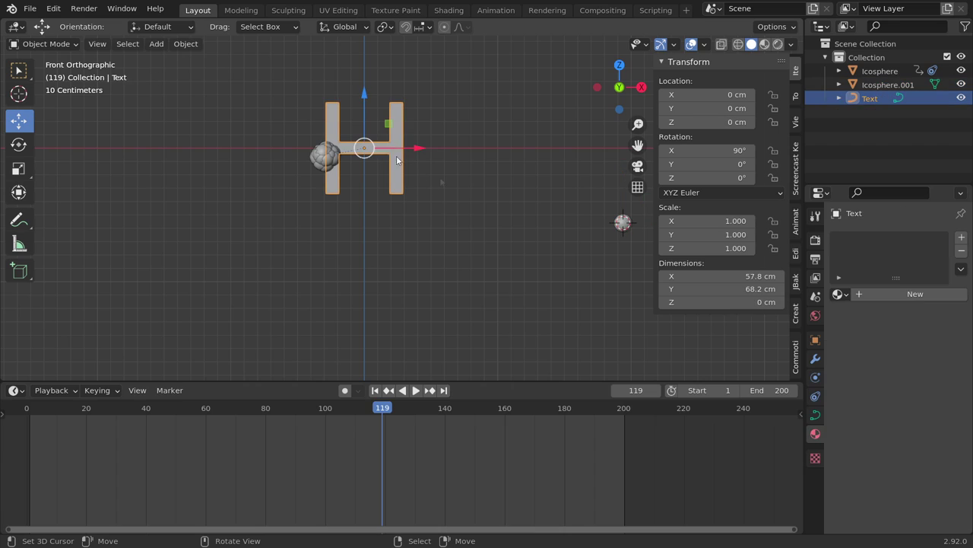
Give the H text a new Material.003 with blue base colour and metallic 1.0
click(873, 297)
click(923, 431)
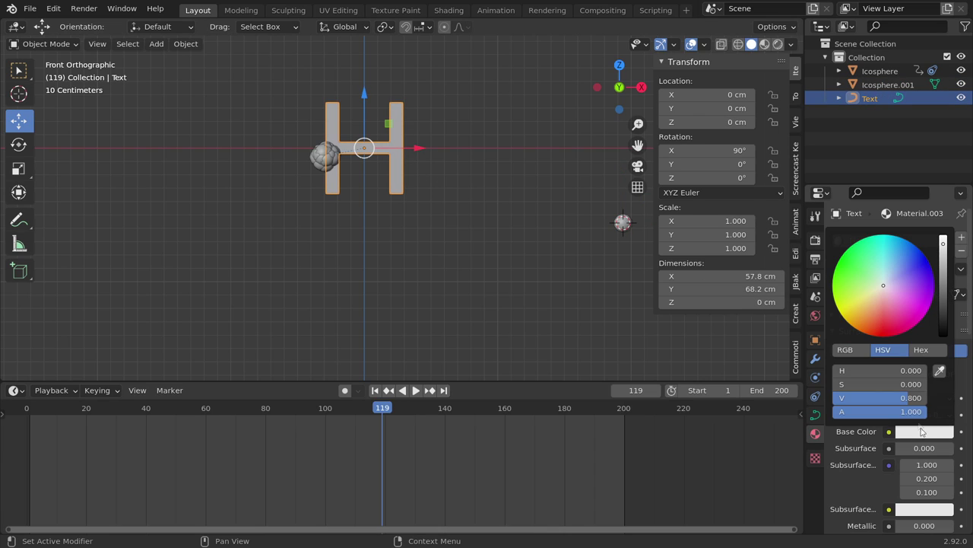
click(931, 281)
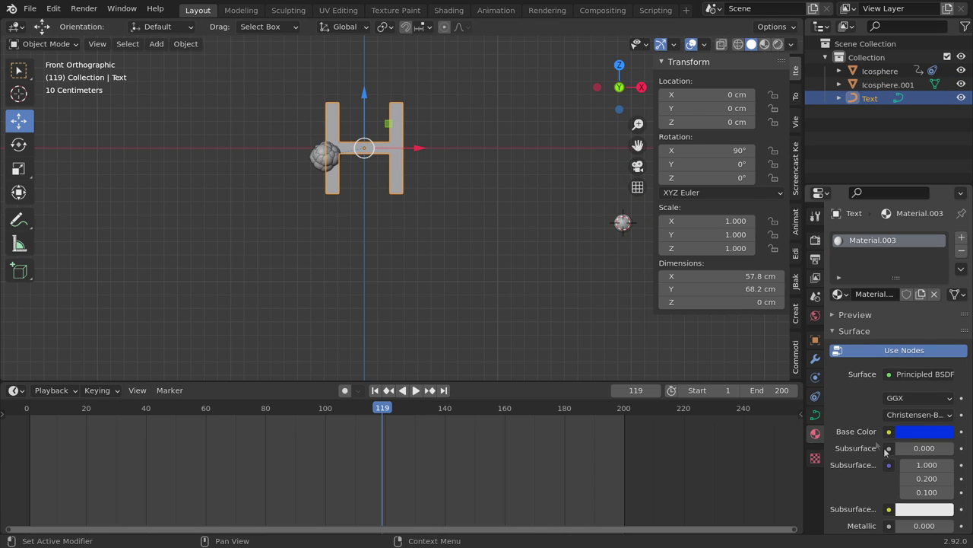
scroll(893, 469, down, 3)
scroll(893, 470, down, 3)
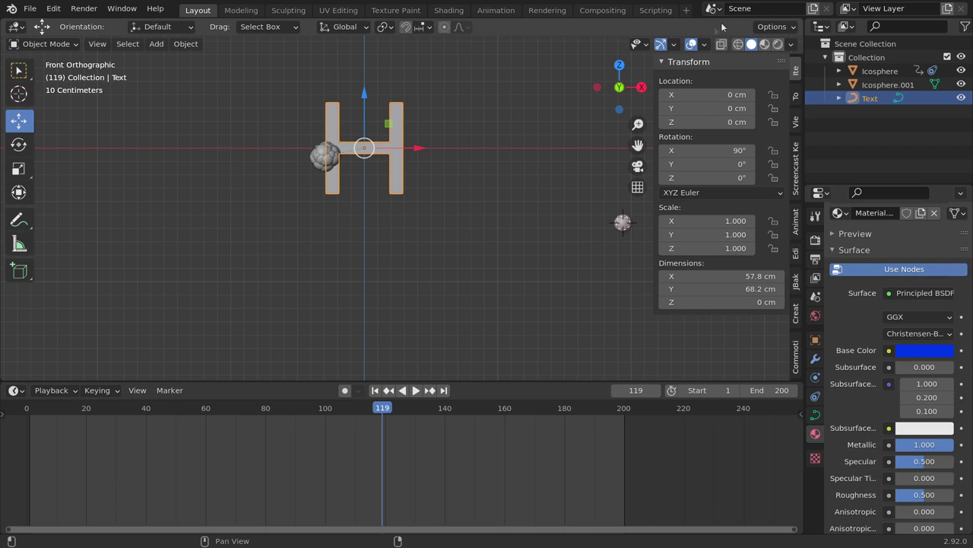
Switch the viewport to Rendered shading to preview the scene
click(778, 44)
scroll(380, 174, up, 2)
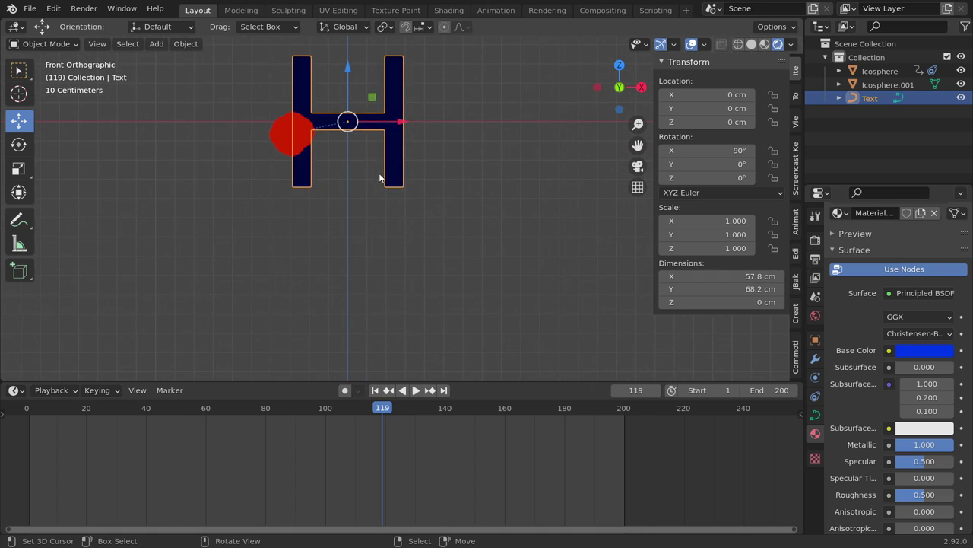
scroll(425, 168, down, 3)
scroll(499, 196, down, 3)
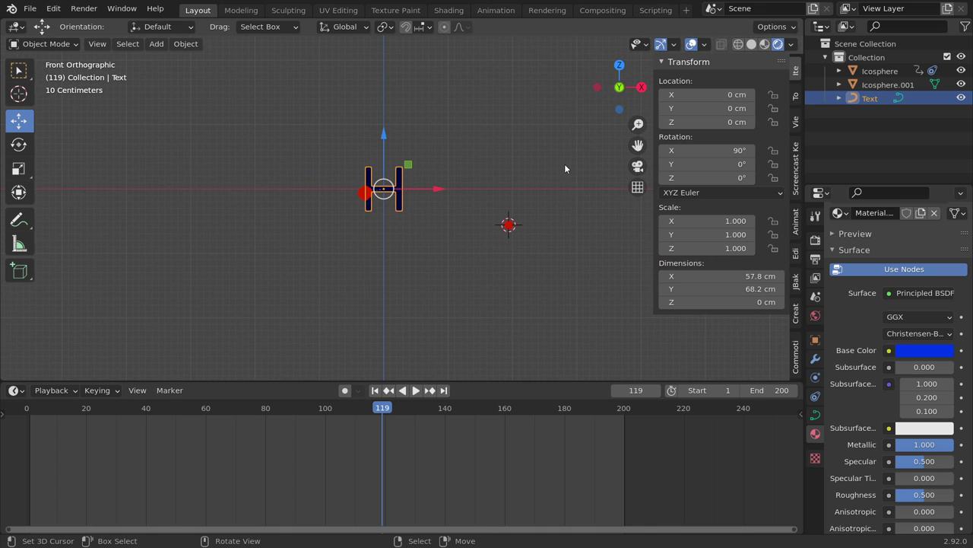
key(shift+a)
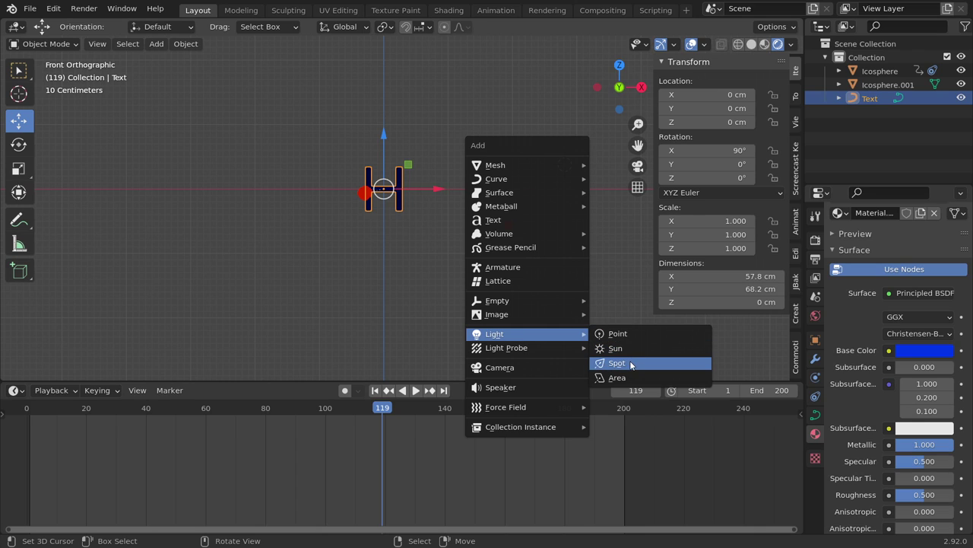
Add a Sun light beside the H and aim it to X rotation 108°
click(618, 347)
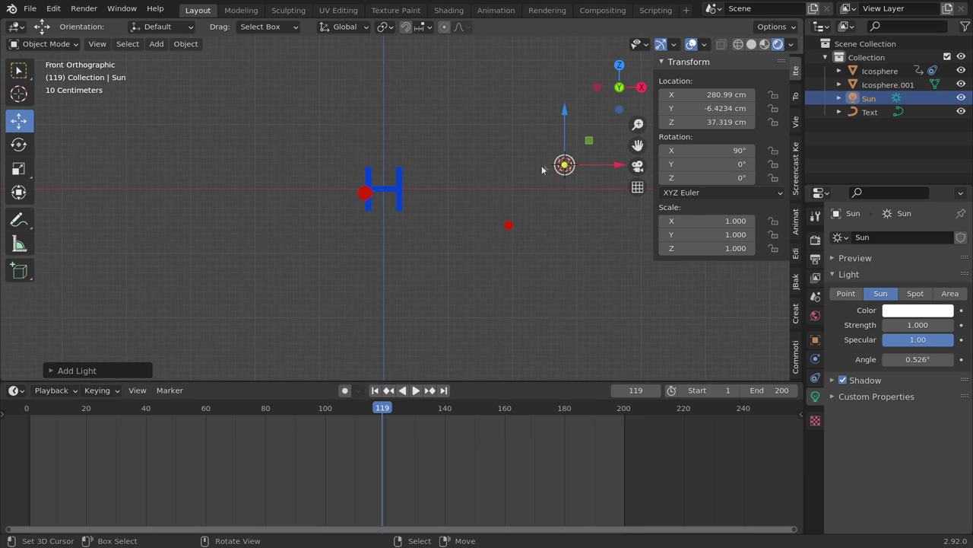
drag(567, 171, 502, 216)
mouse_move(502, 216)
middle_down()
mouse_move(572, 234)
mouse_move(525, 206)
middle_up()
drag(522, 189, 427, 202)
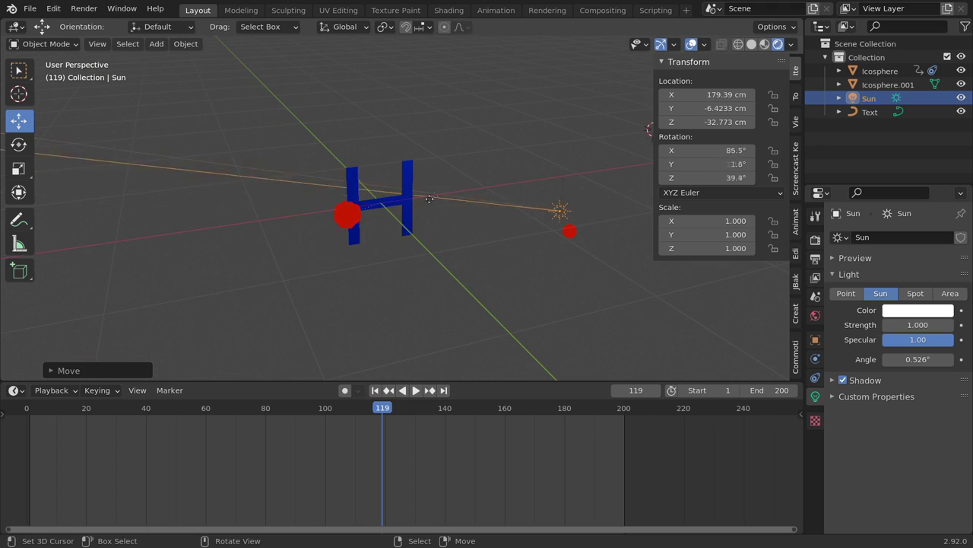
middle_drag(426, 202, 532, 229)
mouse_move(531, 230)
mouse_down()
mouse_move(467, 199)
mouse_move(481, 212)
mouse_up()
mouse_move(481, 213)
middle_down()
mouse_move(444, 271)
mouse_move(380, 262)
mouse_move(525, 261)
middle_up()
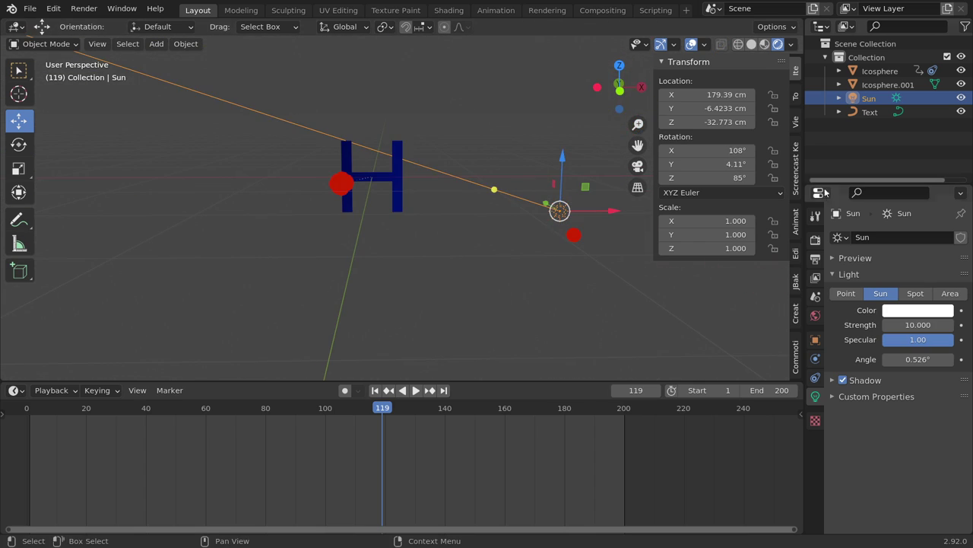
Step through the properties tabs to reach the World settings
click(818, 279)
click(816, 296)
click(816, 316)
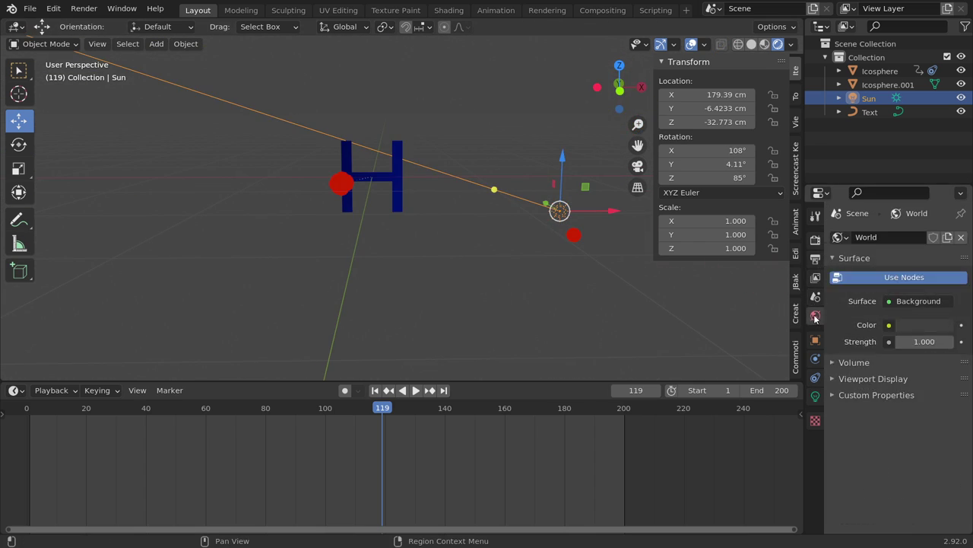
Set the world colour to black and raise Icosphere.001's red emission strength to 148.1
click(916, 324)
drag(880, 291, 836, 292)
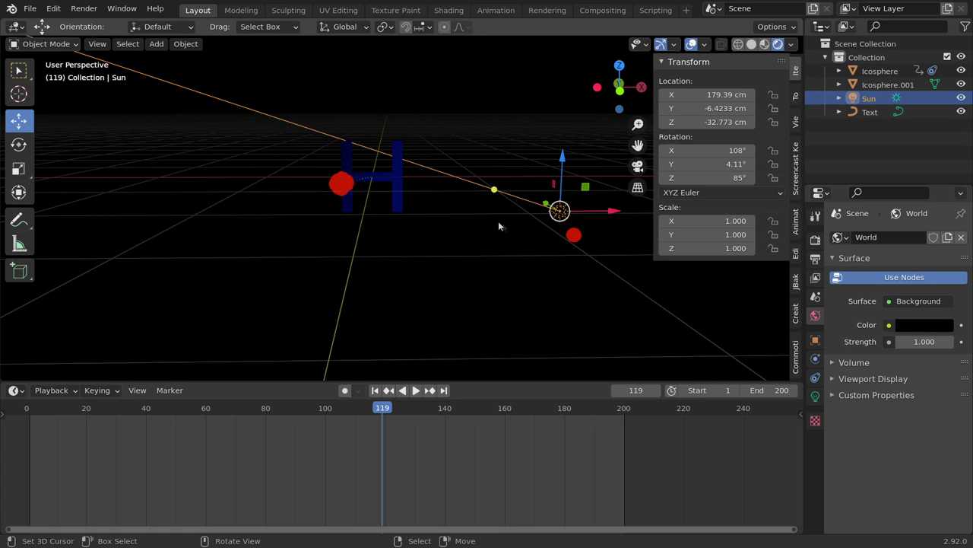
click(573, 234)
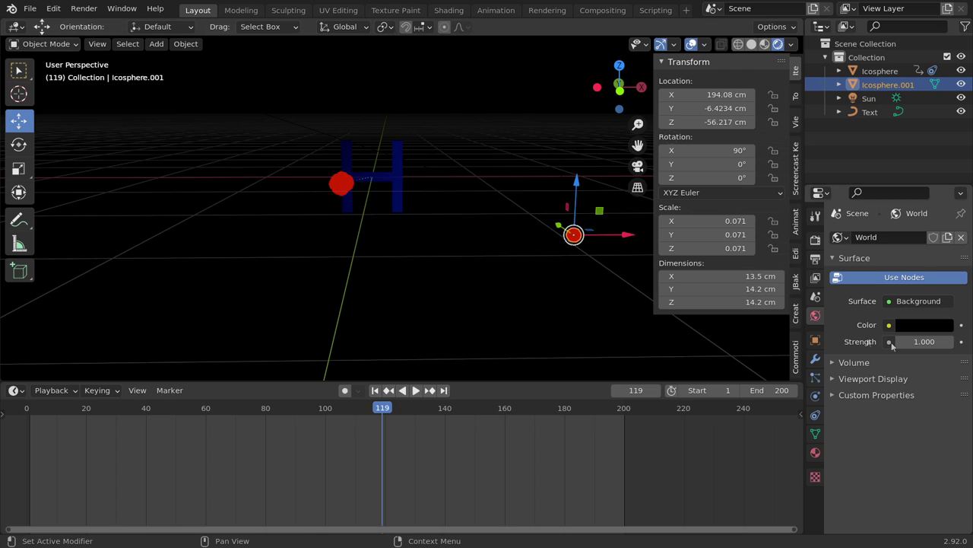
click(815, 452)
drag(918, 414, 951, 414)
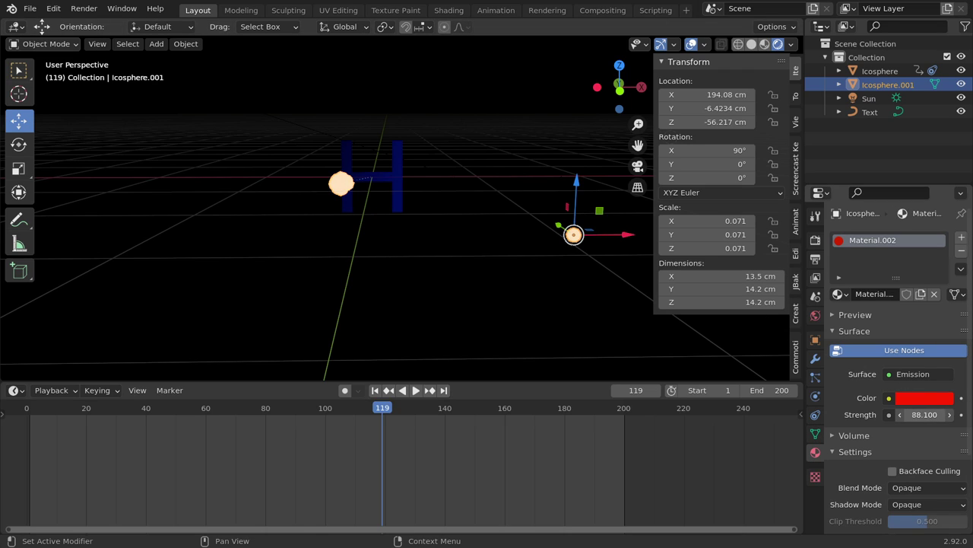
click(815, 216)
click(815, 240)
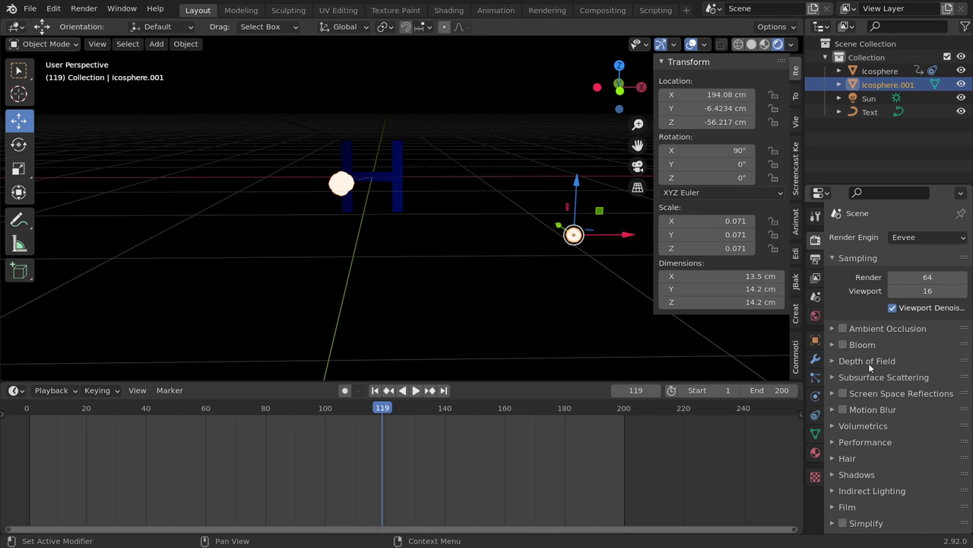
Enable Bloom and Screen Space Reflections, then replay the glowing particles from frame 1 in front view
scroll(859, 343, down, 2)
click(843, 304)
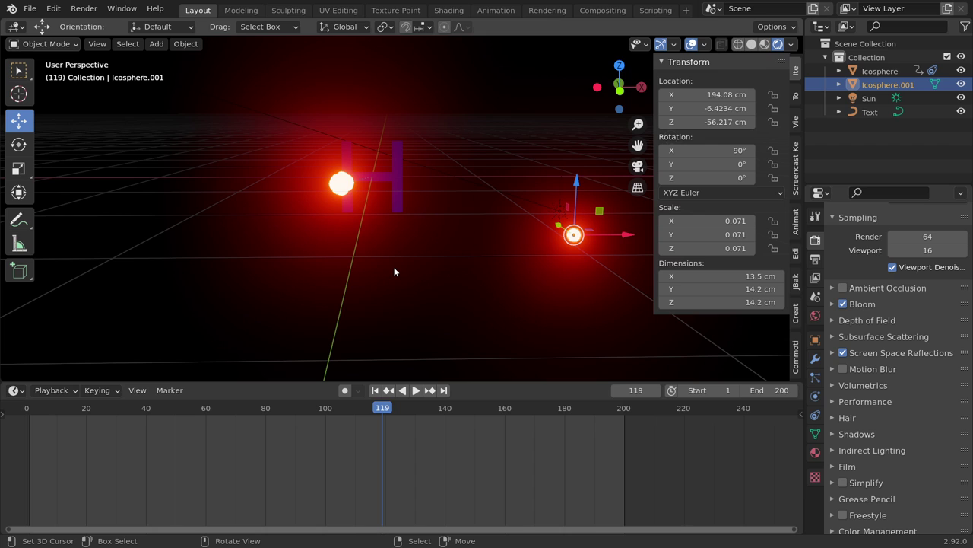
click(376, 393)
key(space)
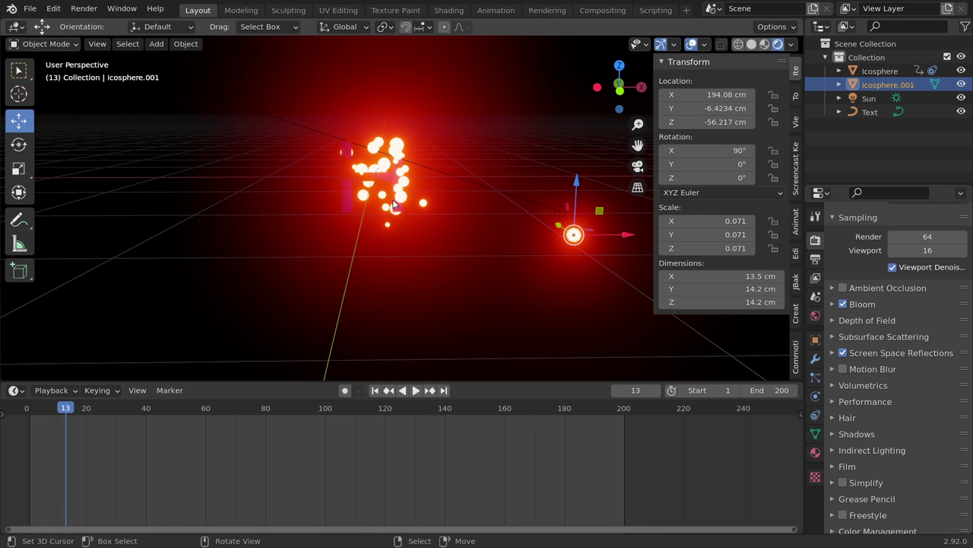
middle_drag(393, 203, 366, 368)
key(KP_1)
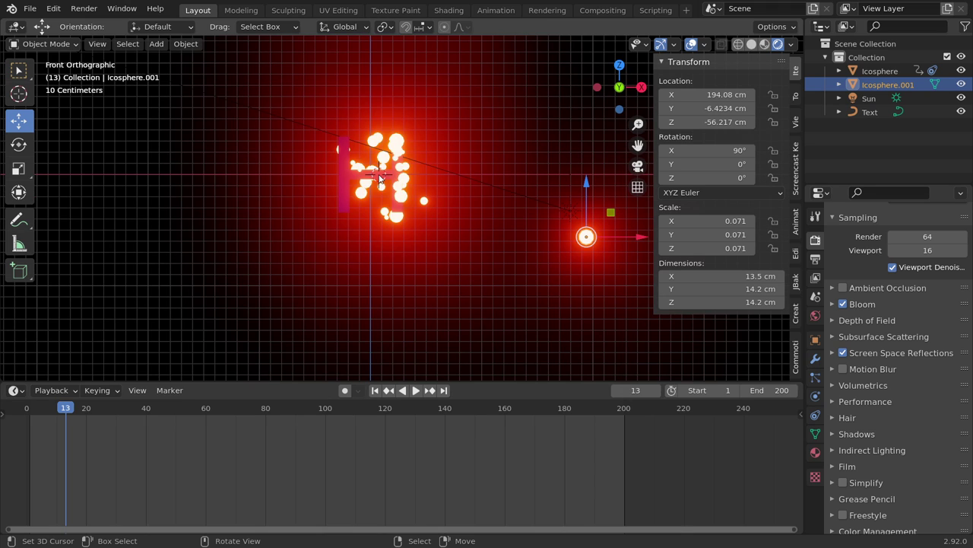
key(shift+a)
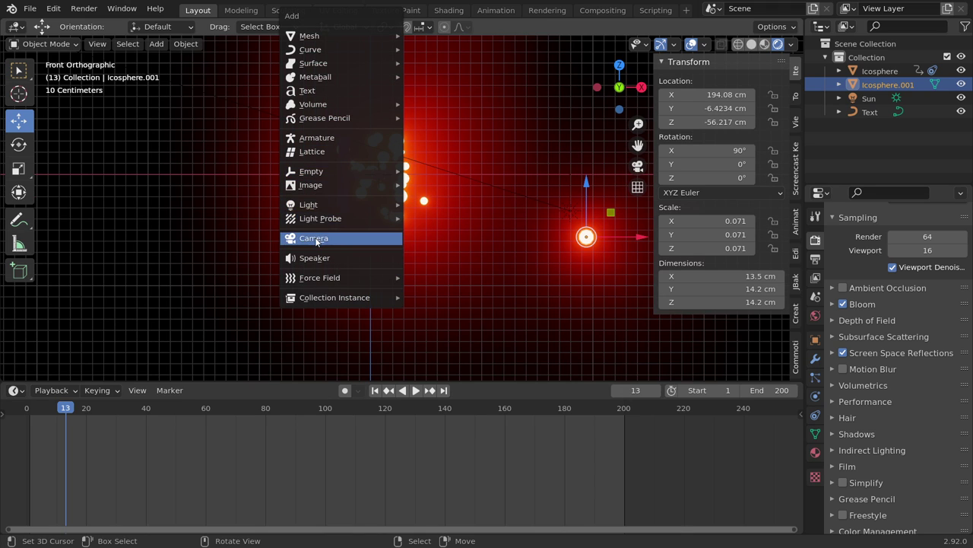
Add a camera, move it to Y −431.51 cm, and view the scene through it
click(314, 238)
mouse_move(313, 237)
middle_down()
mouse_move(437, 247)
mouse_move(405, 212)
middle_up()
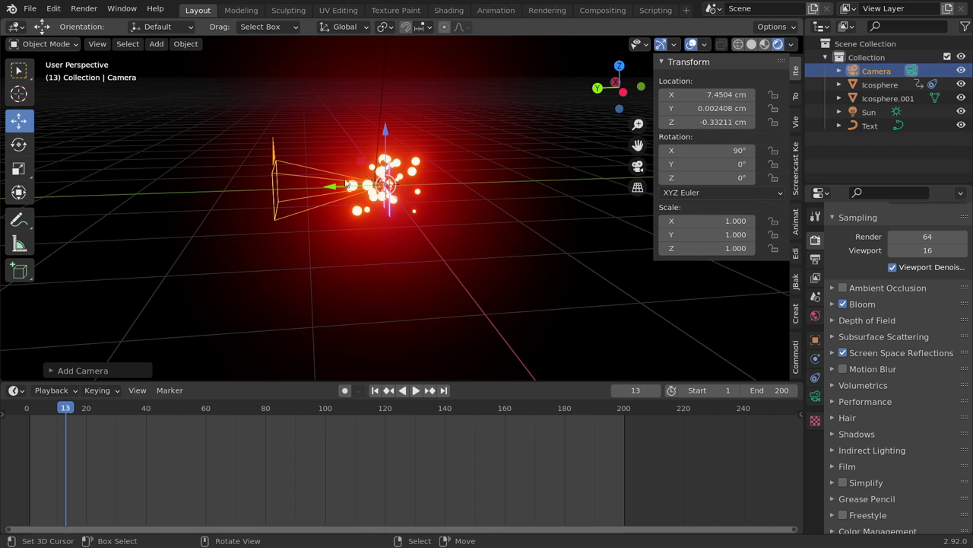
drag(321, 195, 349, 187)
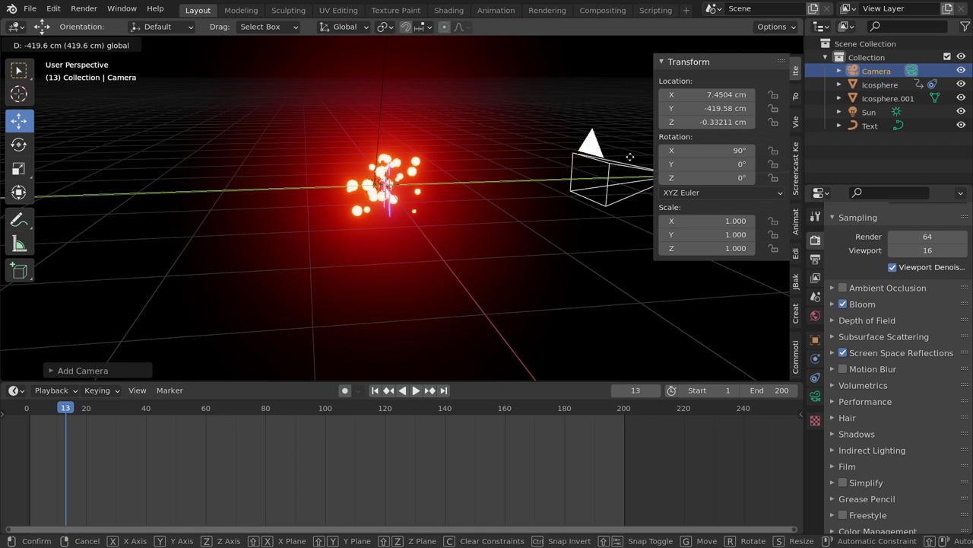
click(637, 160)
click(638, 162)
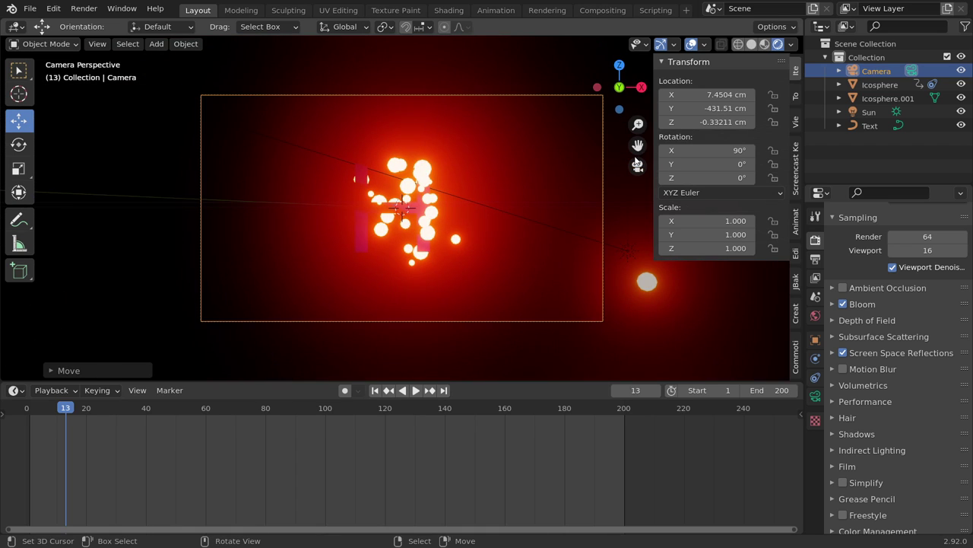
click(818, 263)
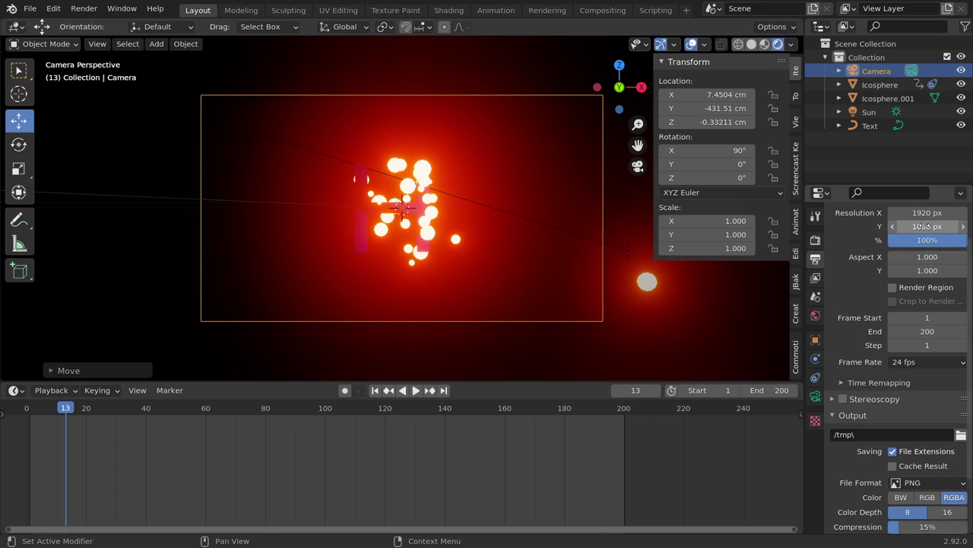
Make the render 1920×1920 px and set the camera focal length to 143 mm
click(920, 226)
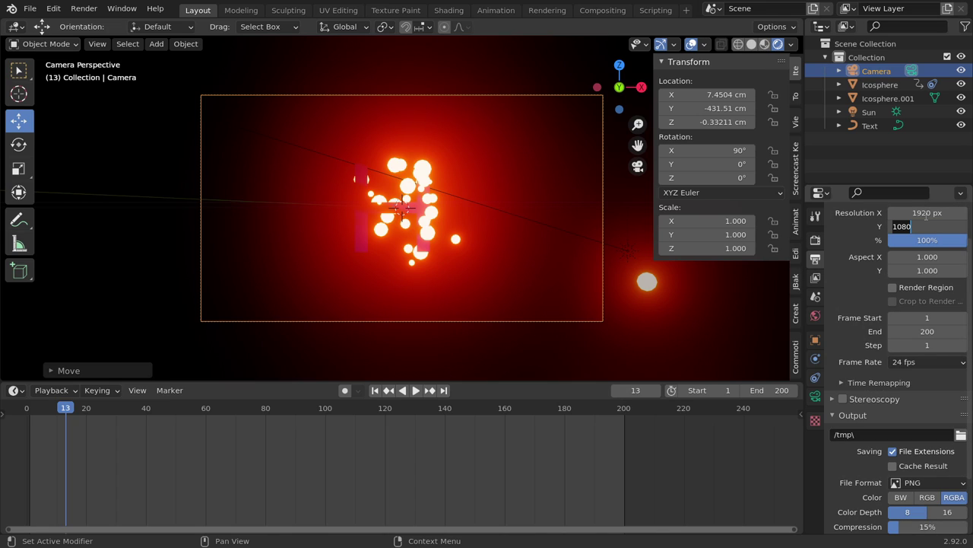
text(1920)
key(Return)
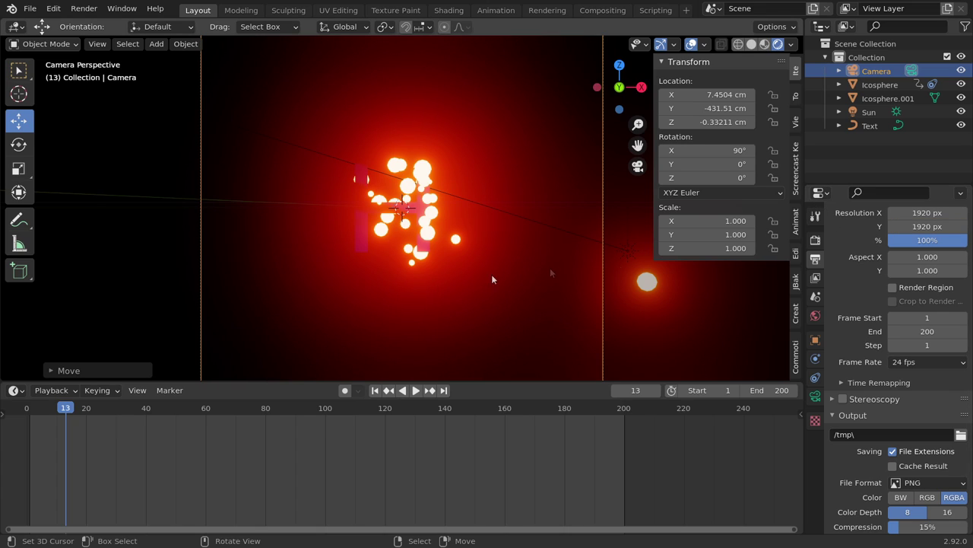
click(815, 395)
drag(918, 299, 960, 299)
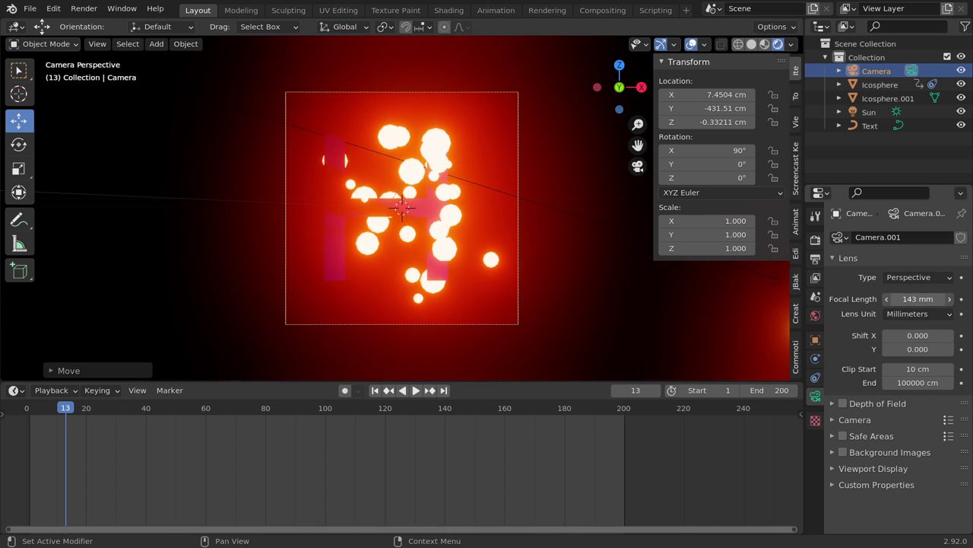
Recentre the camera on the H and preview playback, stopping at frame 75
key(g)
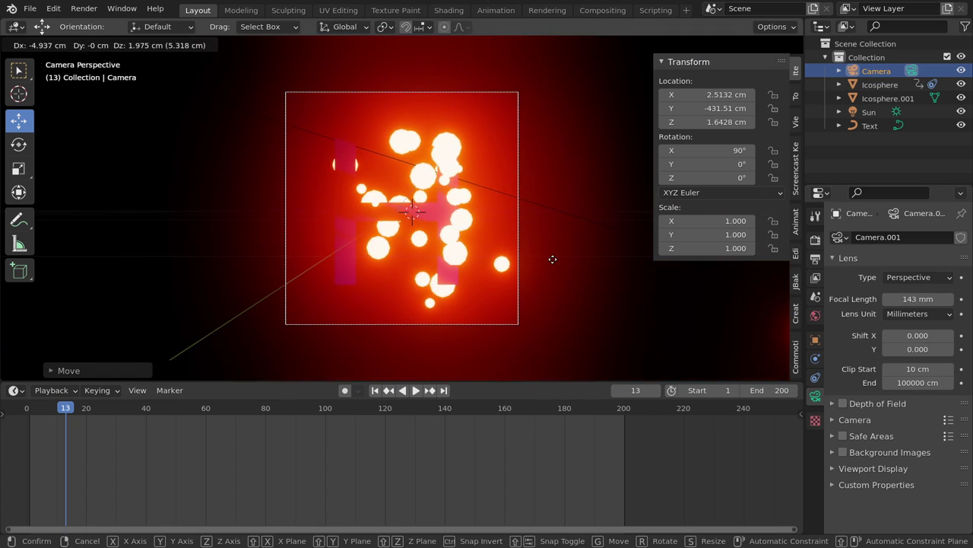
click(552, 260)
key(space)
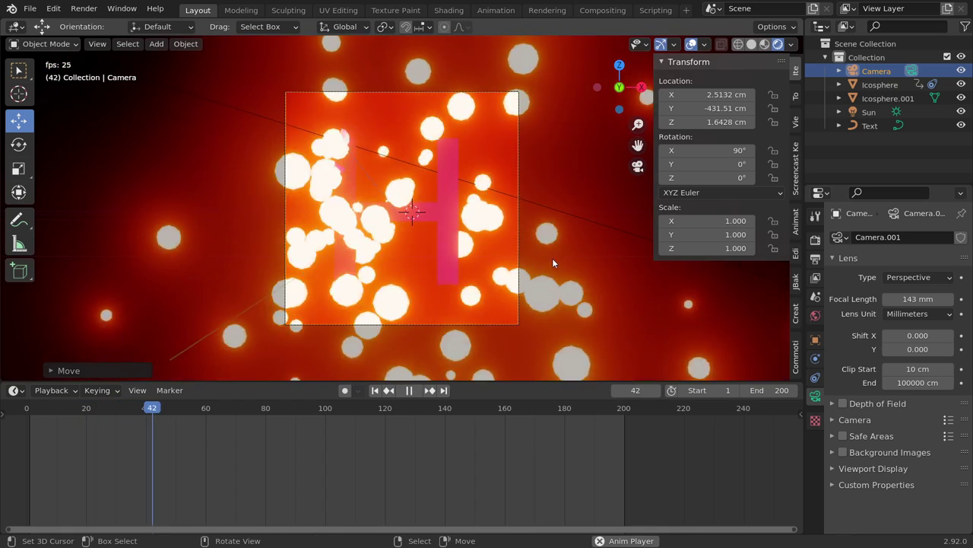
key(space)
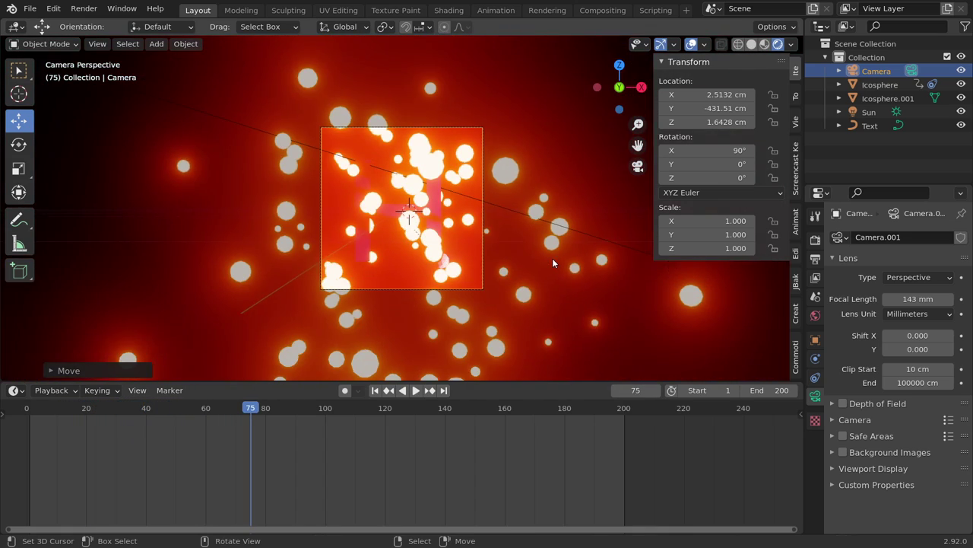
scroll(552, 263, down, 1)
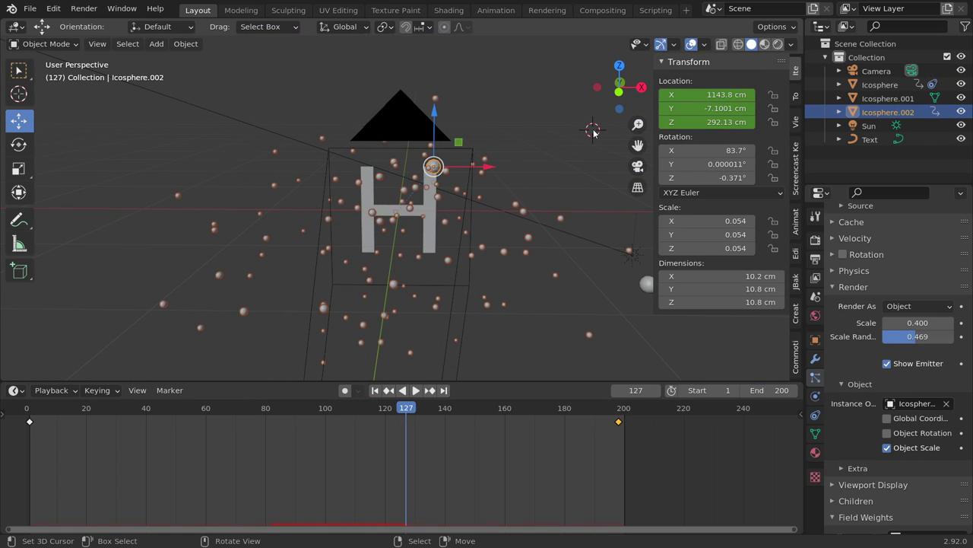
Add a torus, scale it down to 0.123, and orbit to see it beside the H
key(shift+a)
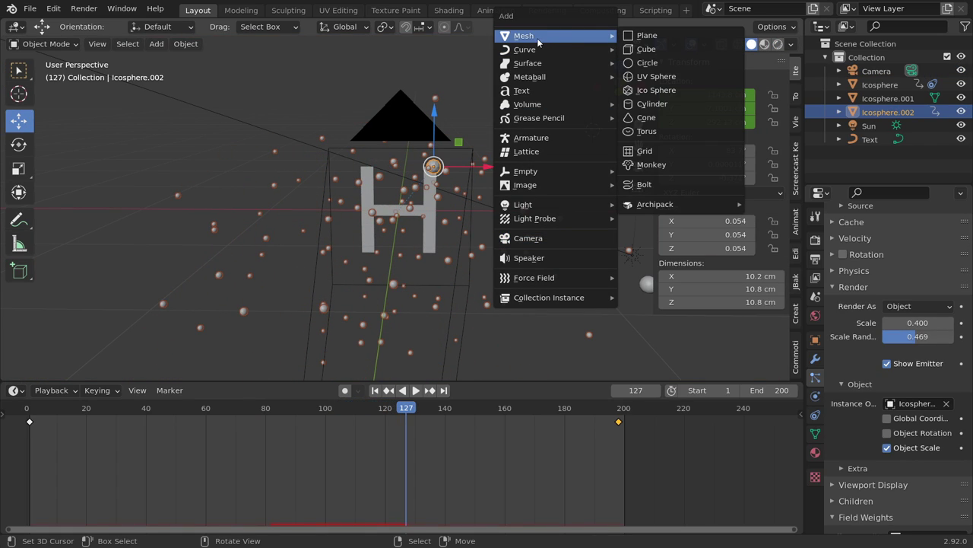
click(661, 130)
scroll(559, 257, down, 3)
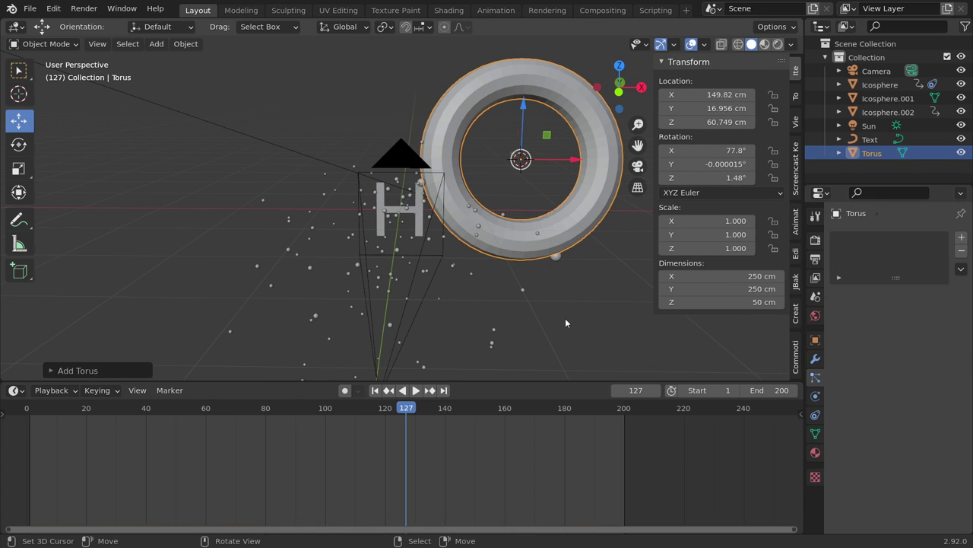
key(s)
click(522, 191)
scroll(522, 190, up, 2)
middle_drag(522, 191, 436, 178)
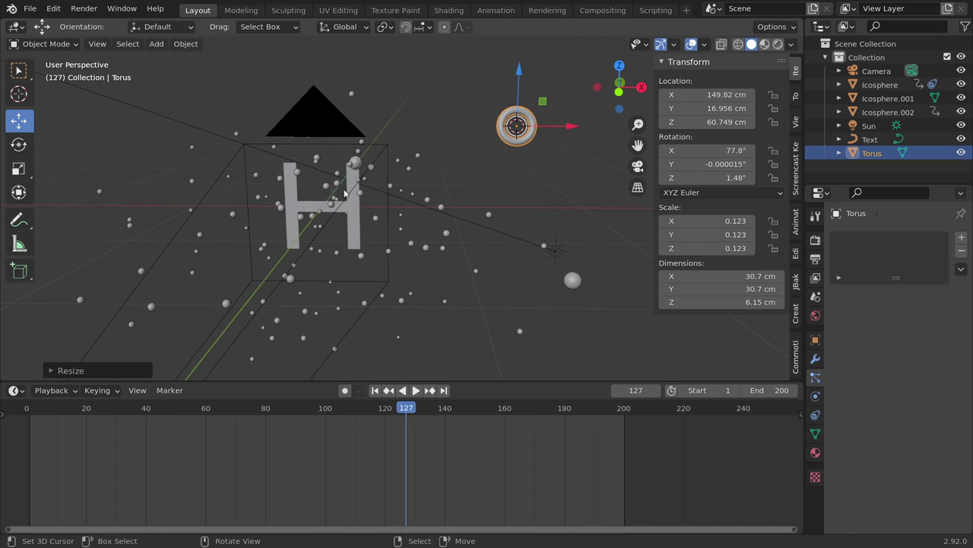
Add a Clamp To constraint to the torus targeting the H Text object
click(816, 415)
click(859, 237)
click(837, 330)
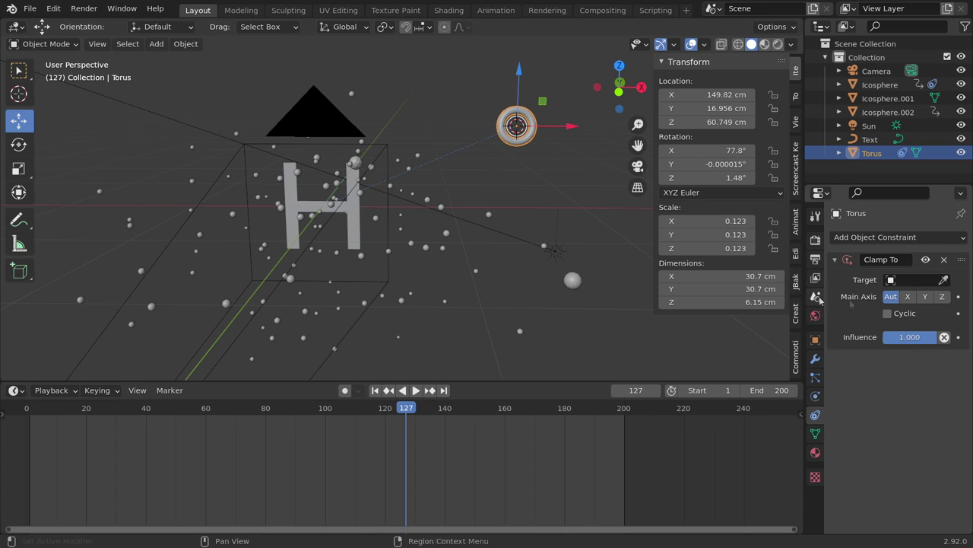
click(943, 280)
click(363, 214)
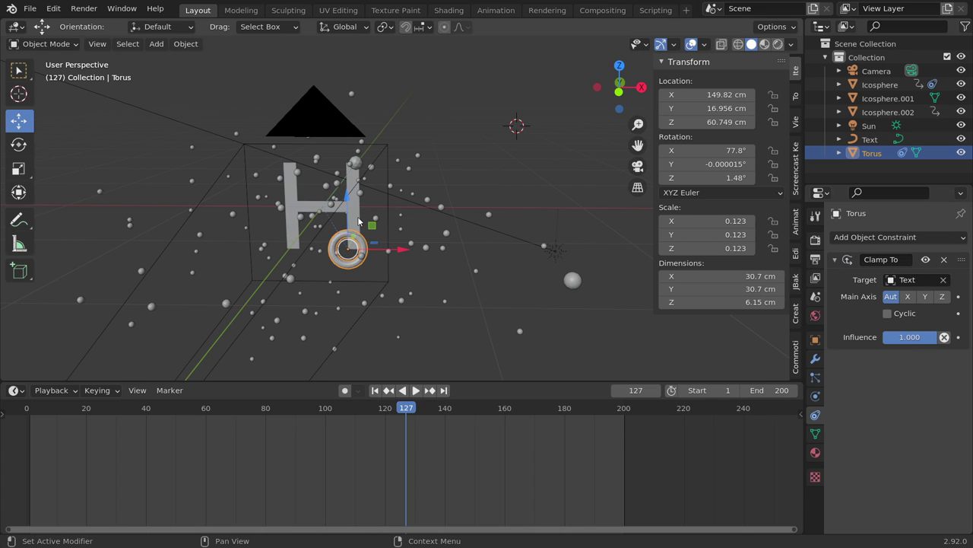
Stop playback, place the torus on the H's crossbar, and return to frame 1
key(space)
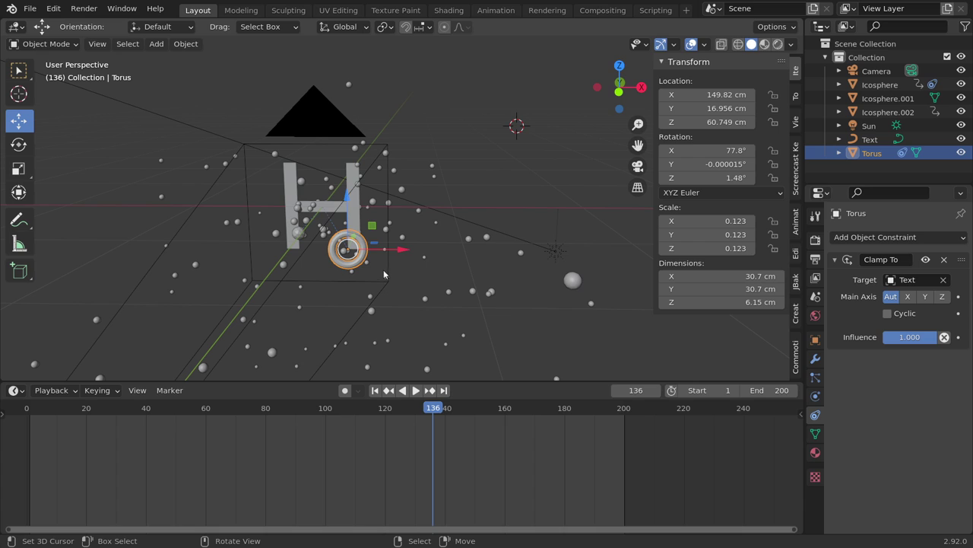
key(g)
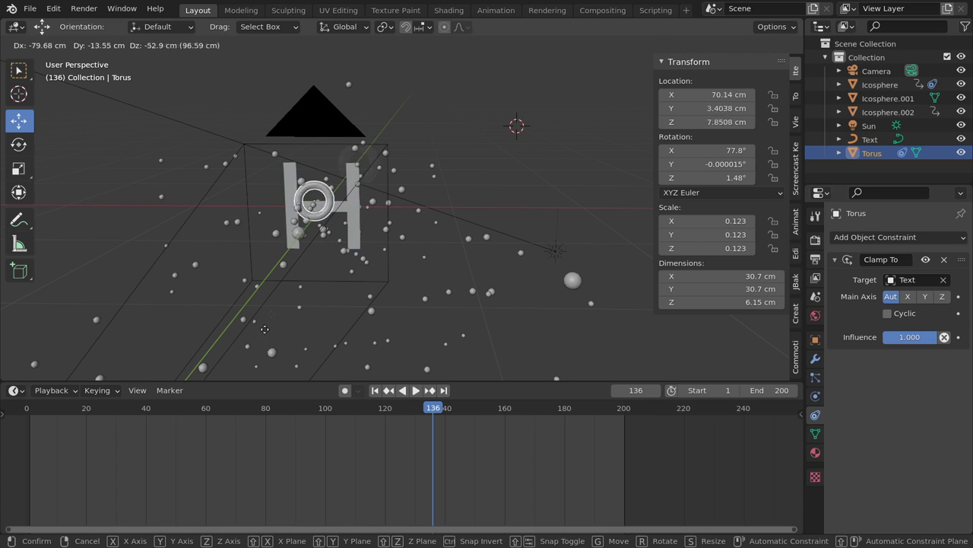
click(228, 366)
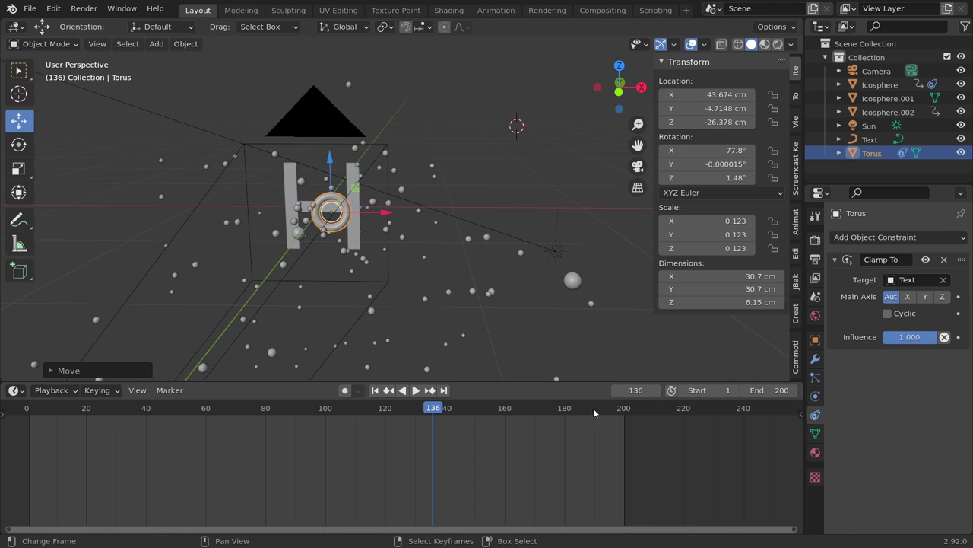
text(1)
key(Return)
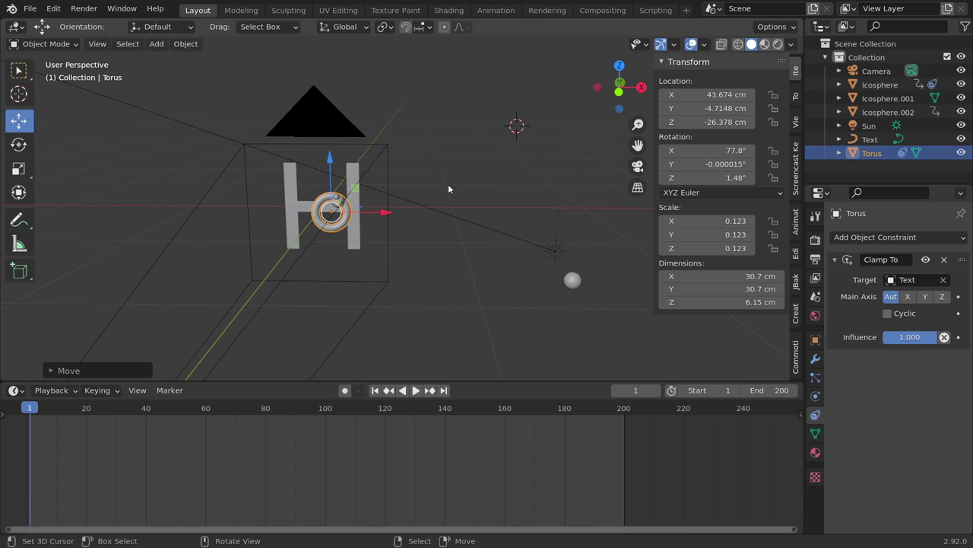
key(i)
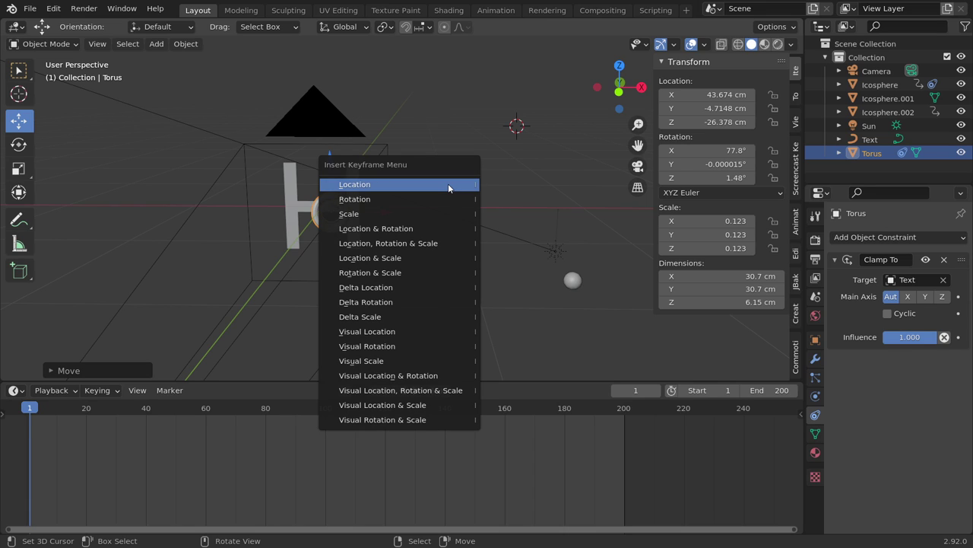
Key the torus location at frame 1, then move it to the top of the H at frame 198
click(448, 184)
click(621, 422)
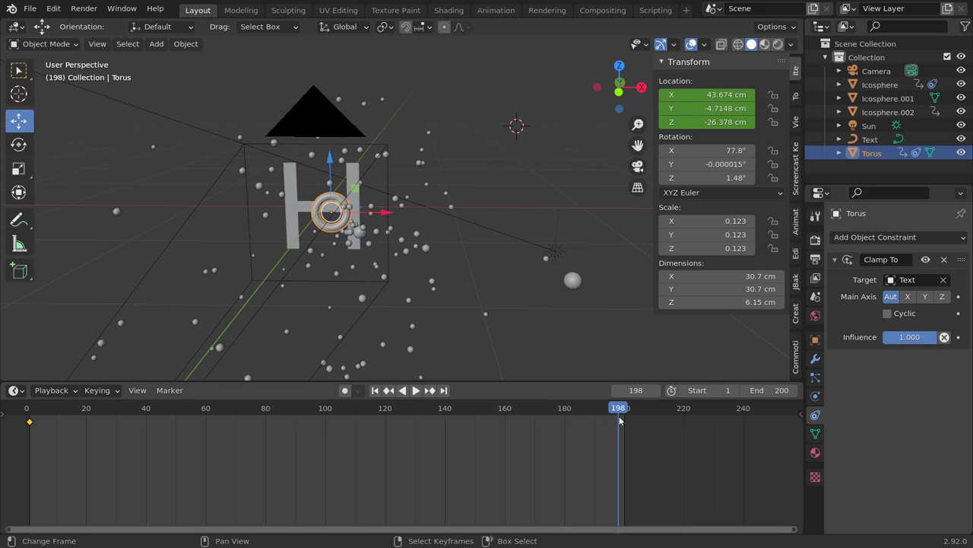
key(g)
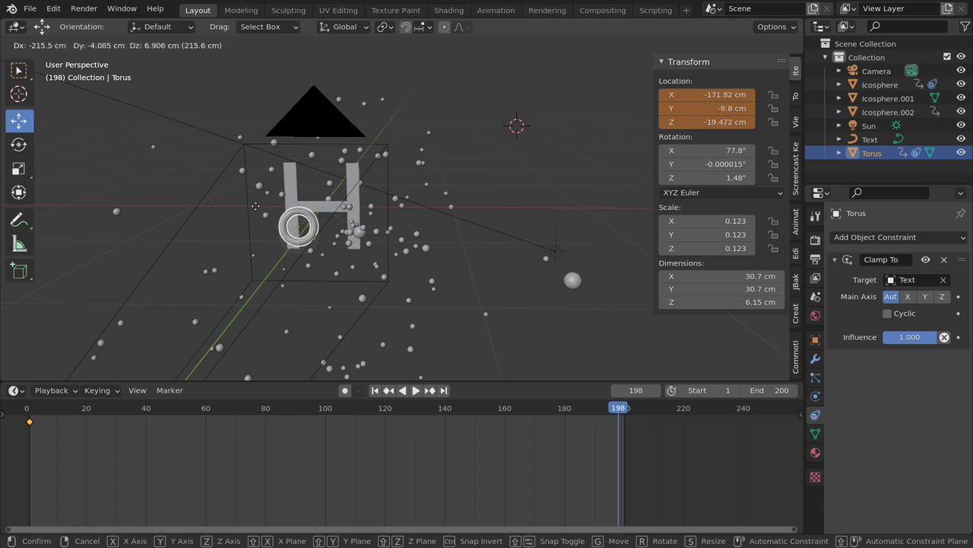
click(737, 207)
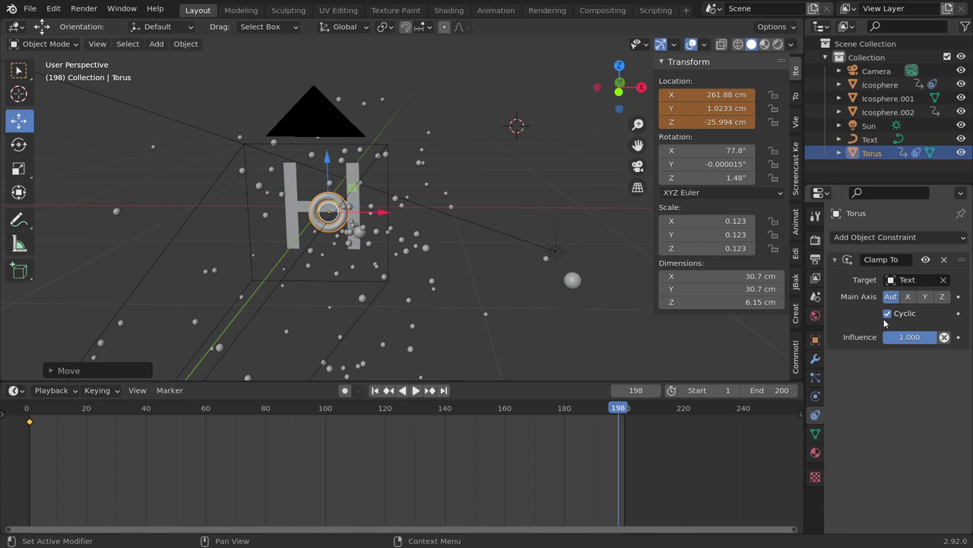
key(g)
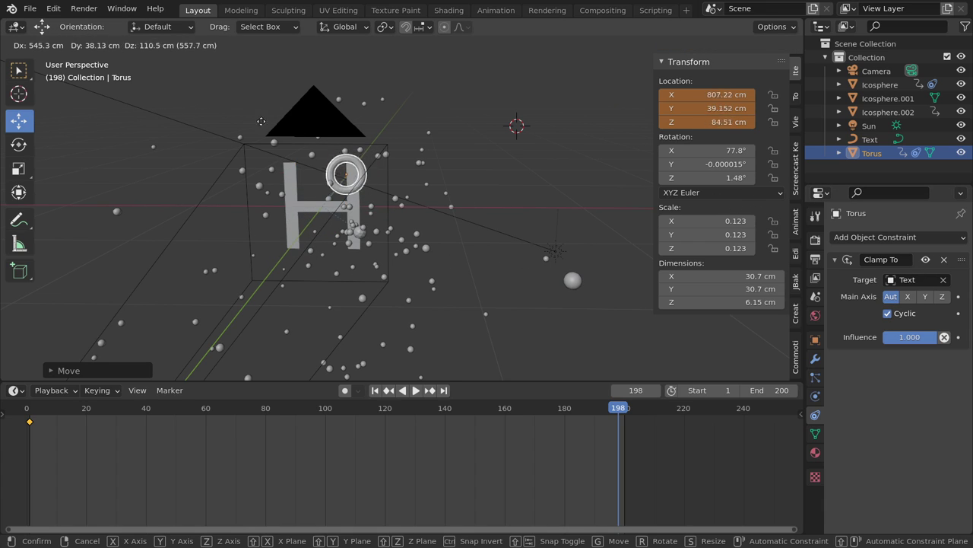
click(508, 199)
Key the torus location at frame 198 and play the animation
key(i)
click(518, 200)
key(space)
click(25, 458)
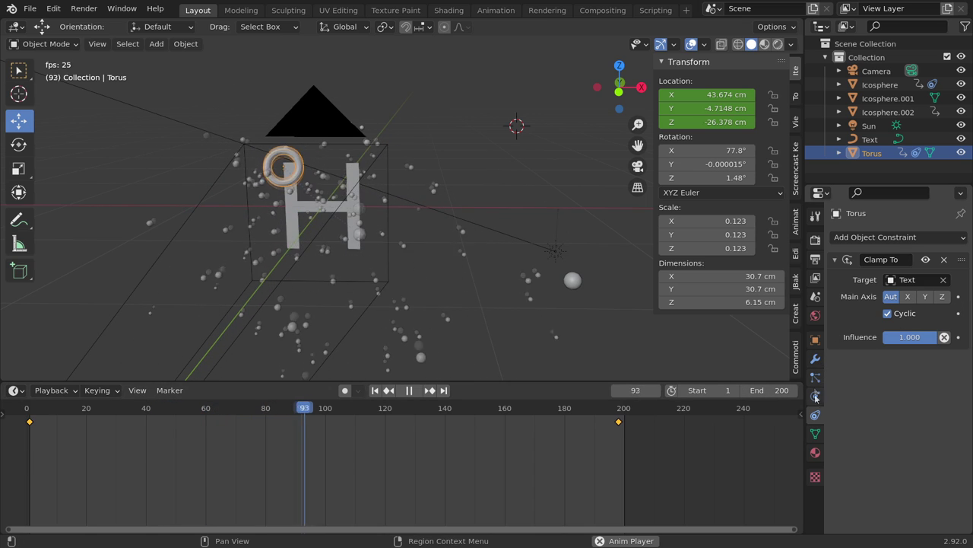
Assign Material.002 to the torus and view the scene through the camera
click(815, 452)
click(905, 293)
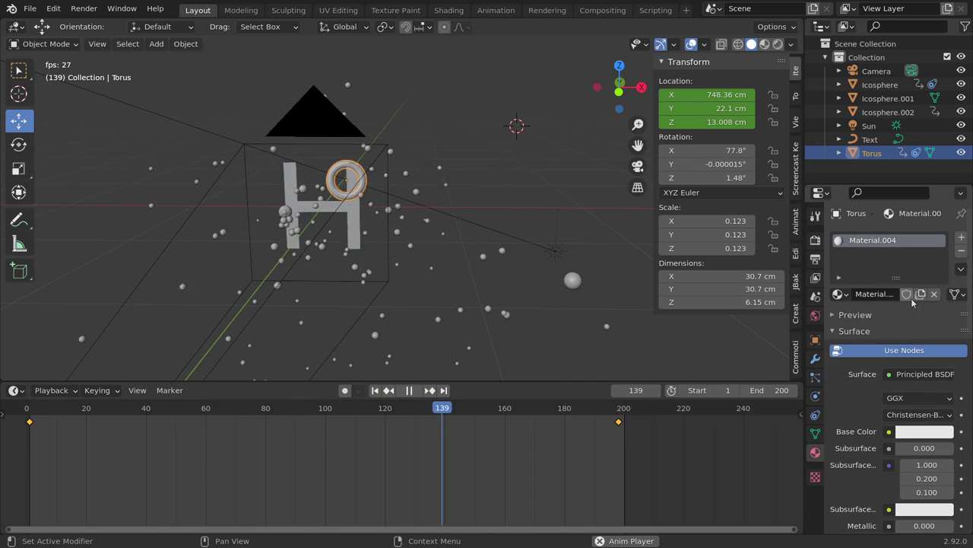
click(839, 293)
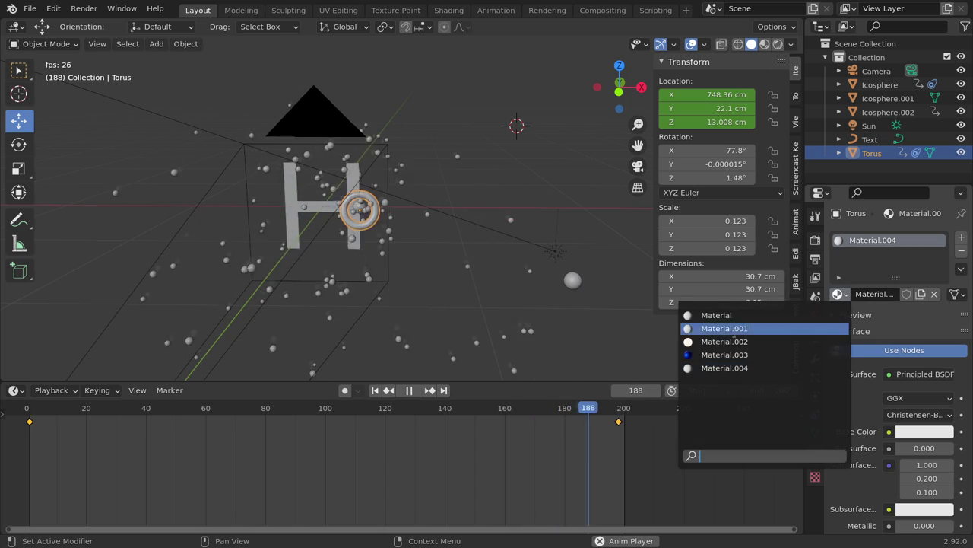
click(724, 342)
click(764, 43)
key(KP_0)
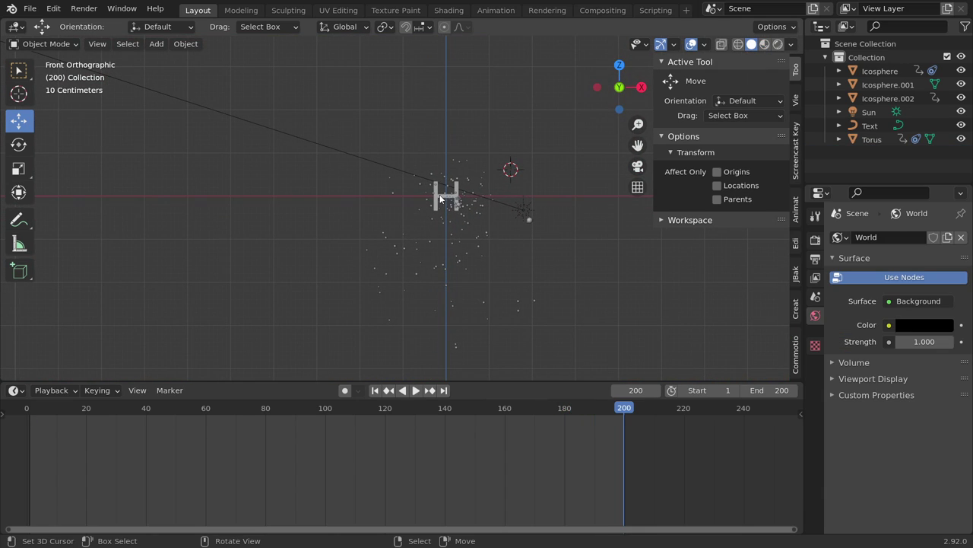
Add a new camera and move it back along Y to −1070.5 cm
key(shift+a)
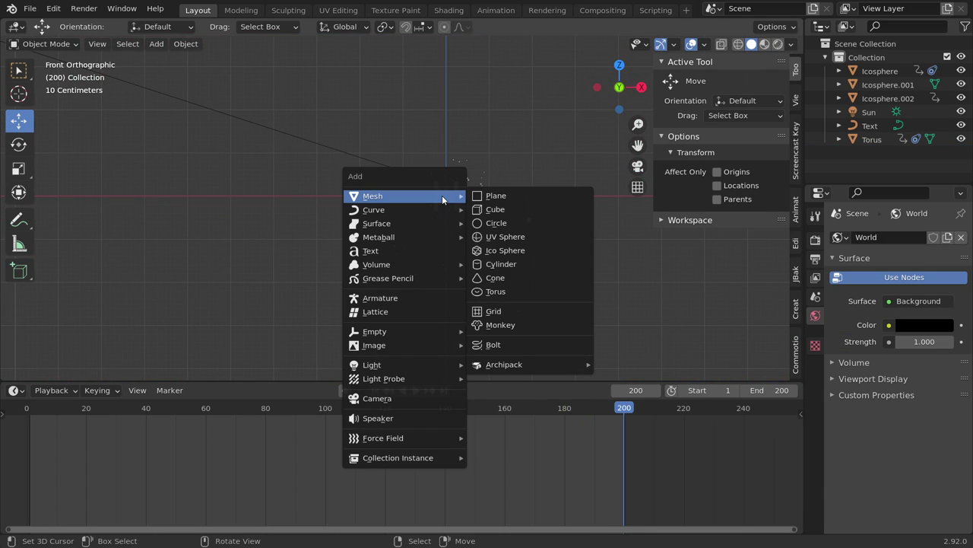
click(381, 397)
middle_drag(329, 212, 470, 221)
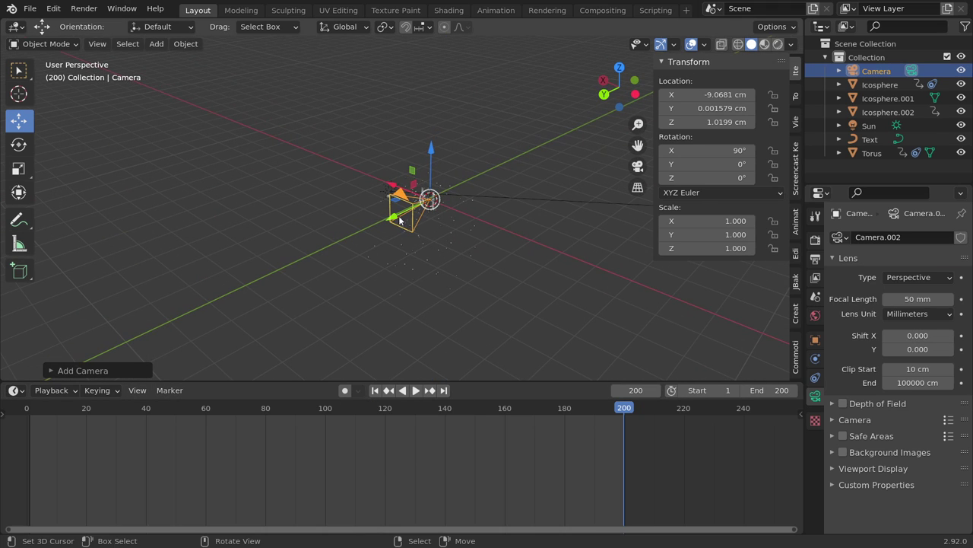
key(g)
key(y)
click(529, 198)
Return to frame 1 and switch to the front orthographic view
middle_drag(528, 198, 335, 185)
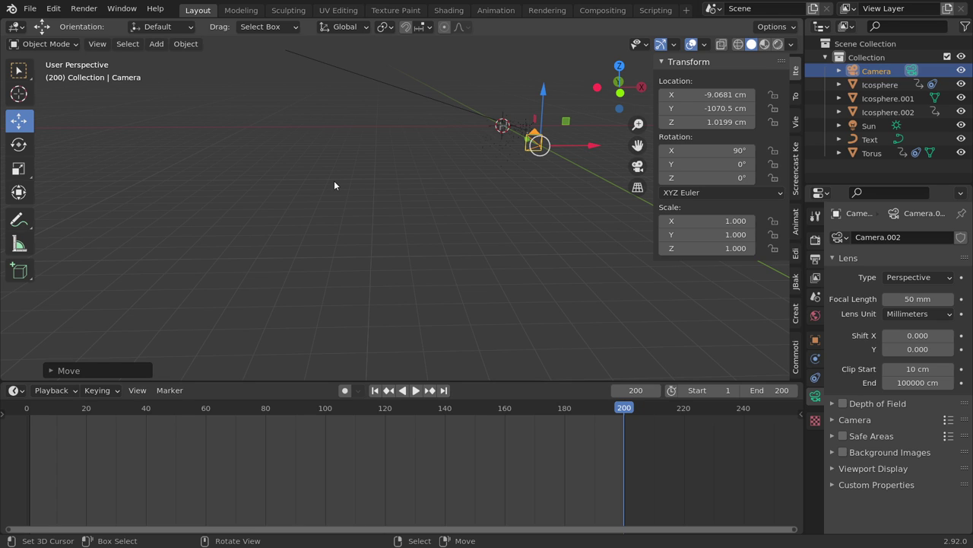
mouse_move(334, 185)
middle_down()
mouse_move(373, 217)
mouse_move(322, 272)
middle_up()
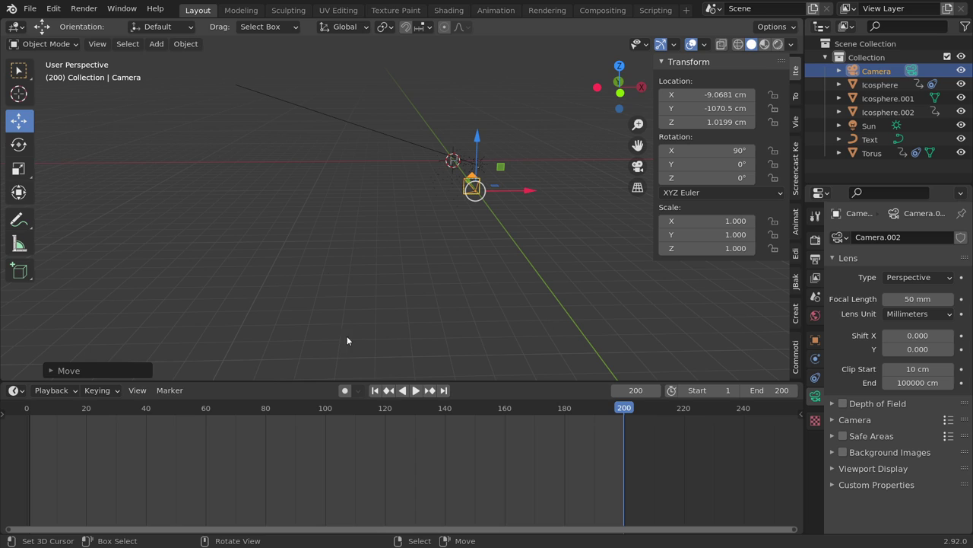
click(376, 390)
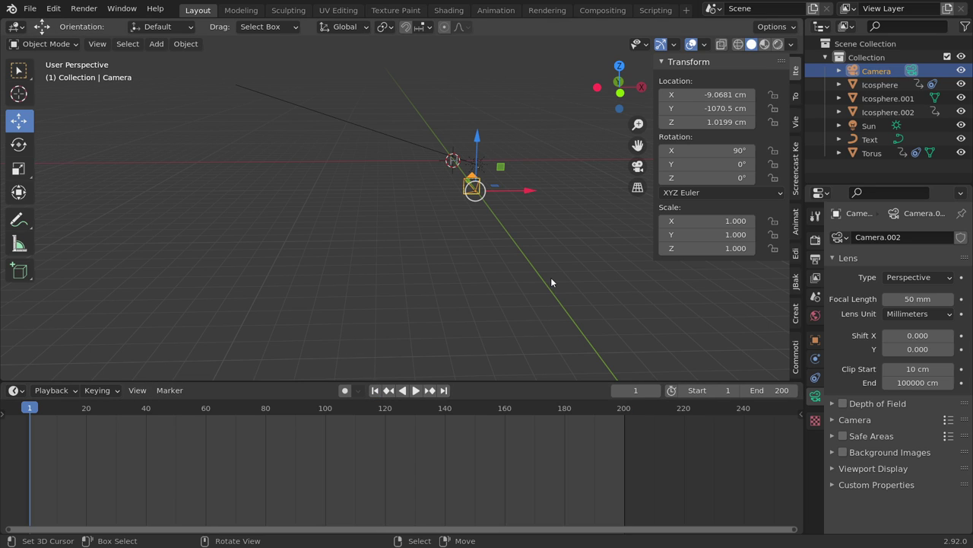
key(KP_1)
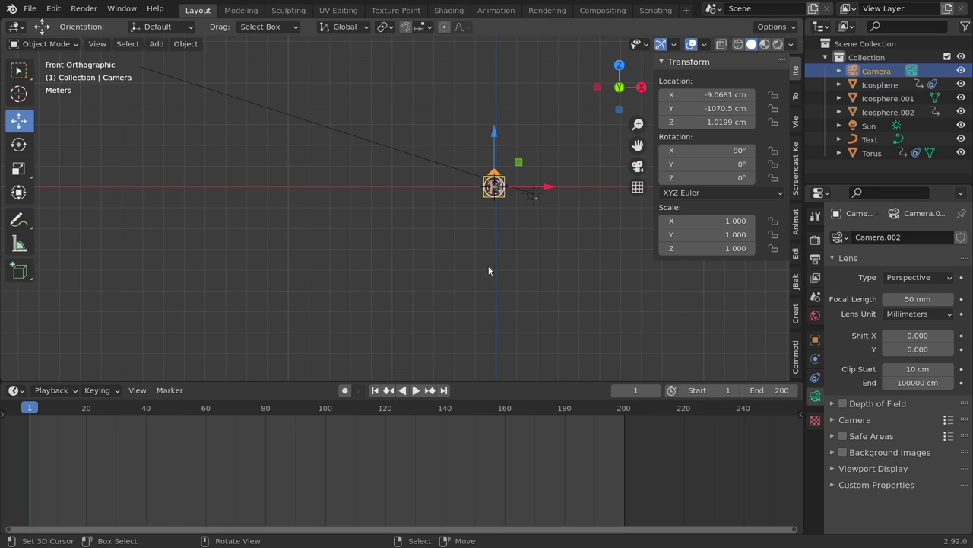
key(shift+a)
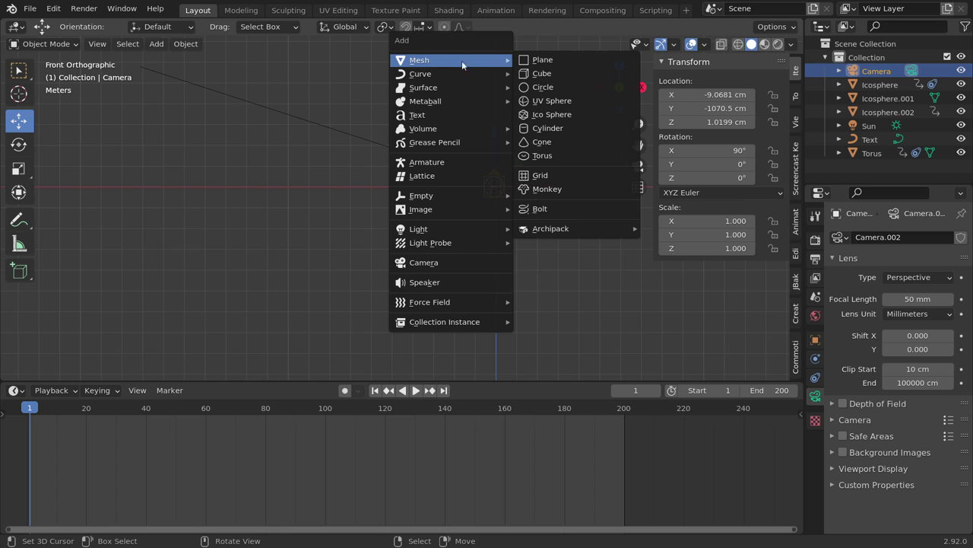
mouse_move(421, 73)
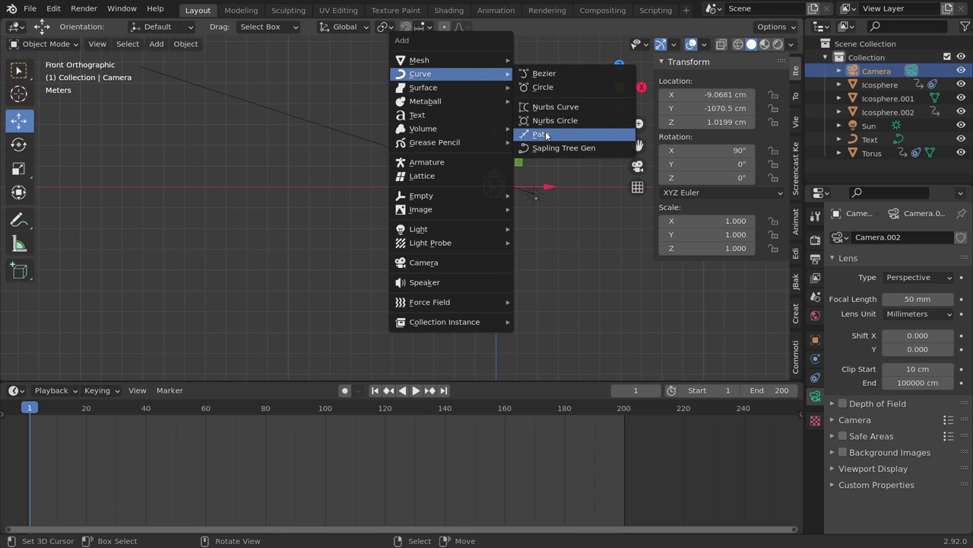
Add a NURBS path and scale it up to about 2.427
click(540, 134)
key(s)
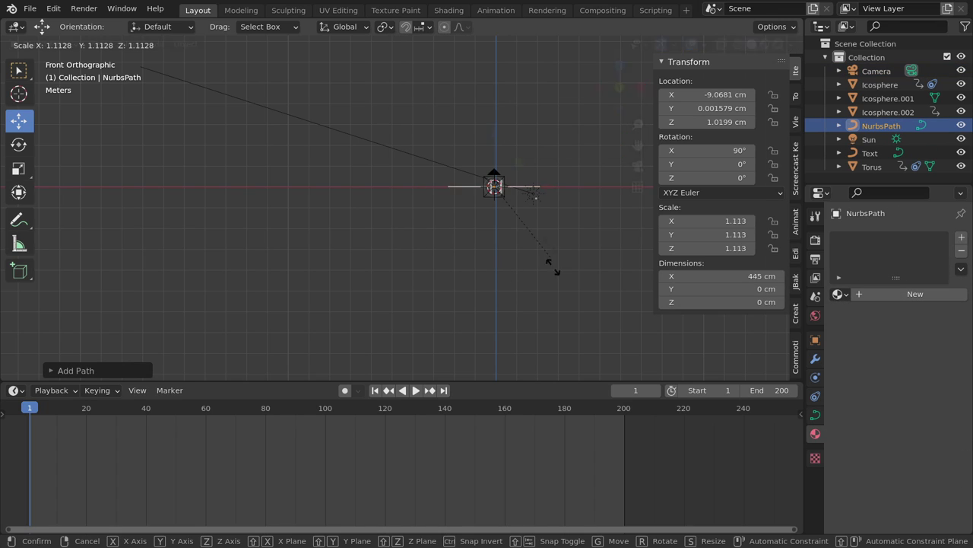
click(646, 302)
middle_drag(561, 269, 534, 266)
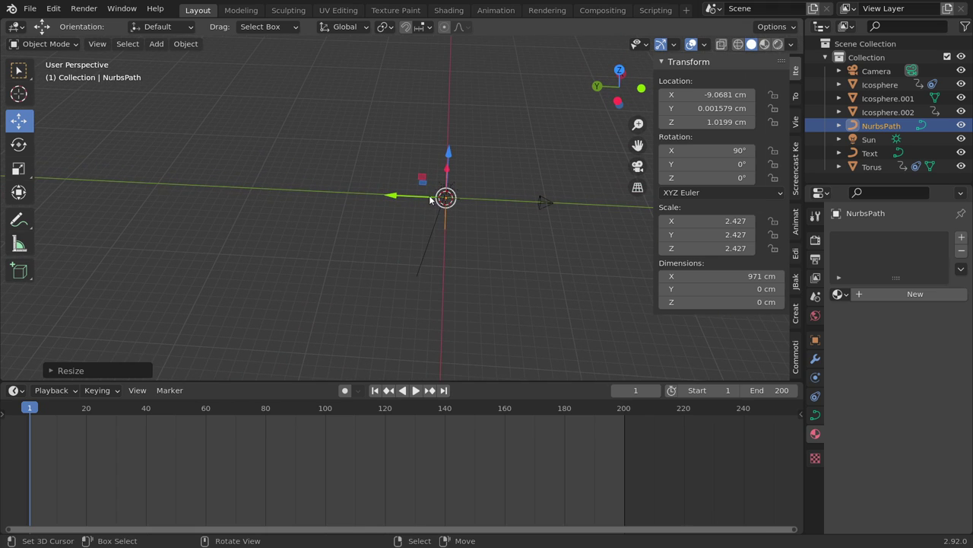
Slide the path back along Y to −1144.6 cm near the camera
drag(418, 196, 430, 196)
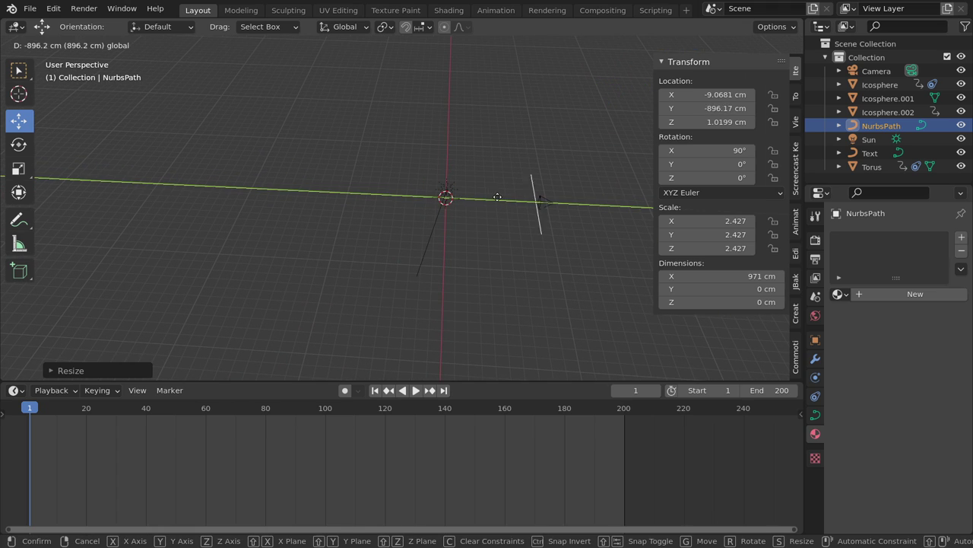
drag(521, 197, 521, 197)
mouse_move(562, 222)
middle_down()
mouse_move(405, 195)
mouse_move(574, 217)
middle_up()
shift+middle_drag(476, 167, 470, 182)
click(348, 164)
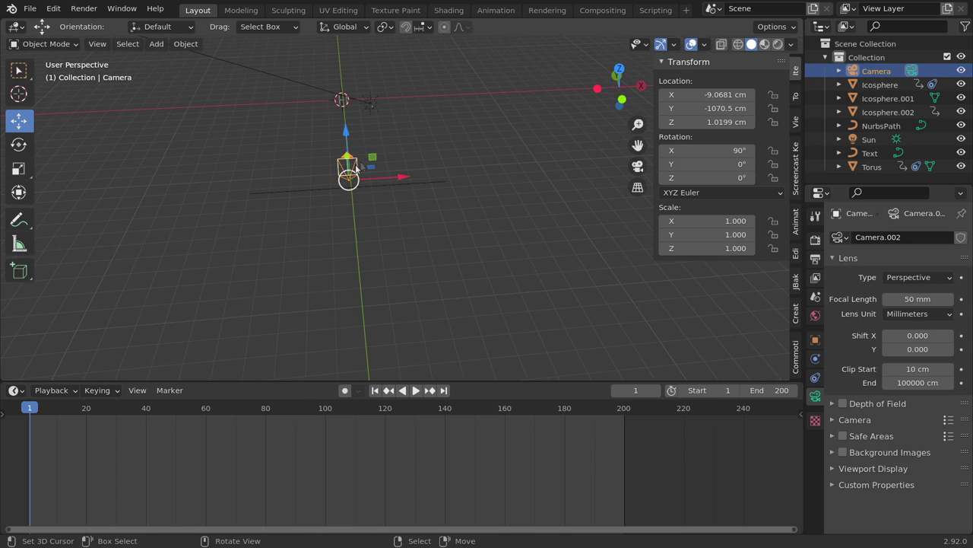
Add a Clamp To constraint to the new camera with the NurbsPath as target
click(815, 377)
click(888, 239)
click(835, 277)
click(944, 280)
click(382, 183)
click(933, 279)
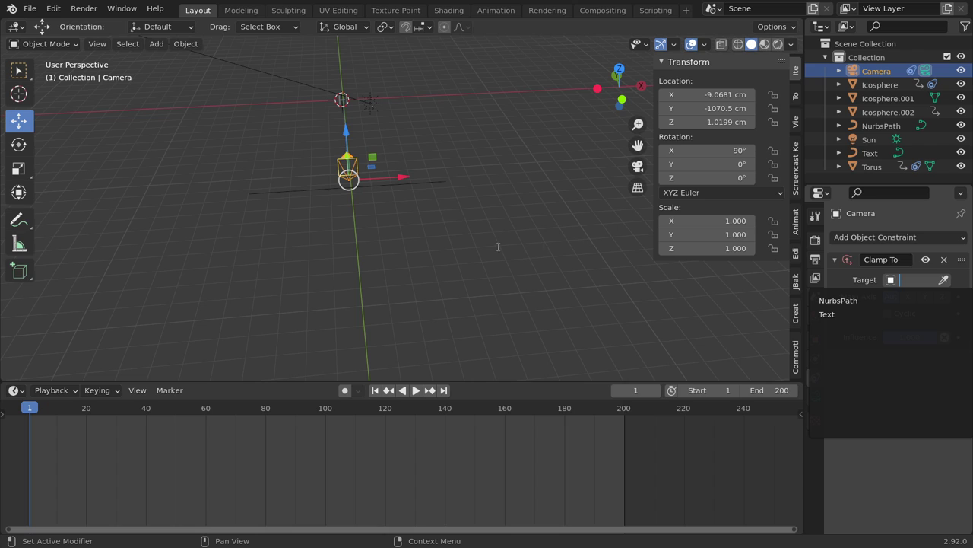
click(827, 314)
click(942, 281)
click(420, 177)
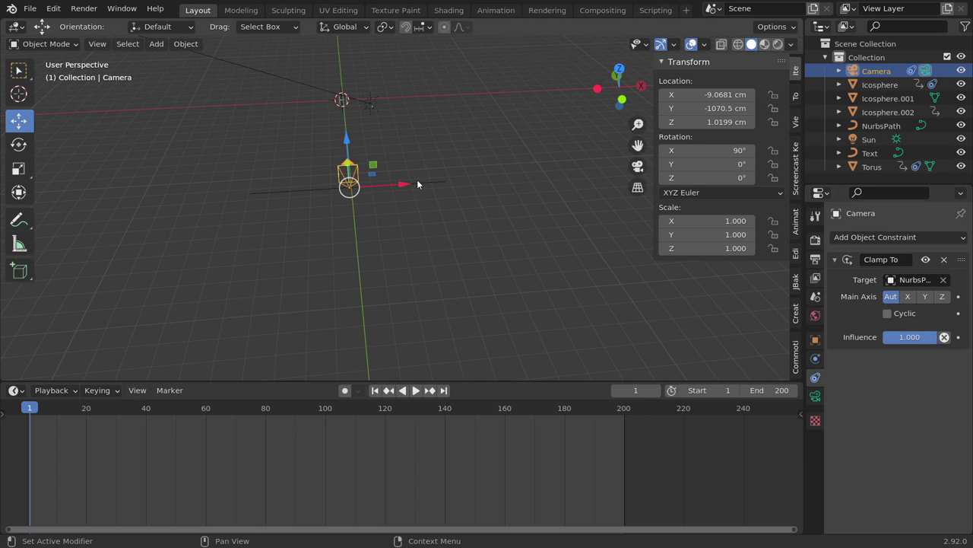
Move the camera to 543.1, −572.48, 865.52 cm and return to frame 1
key(space)
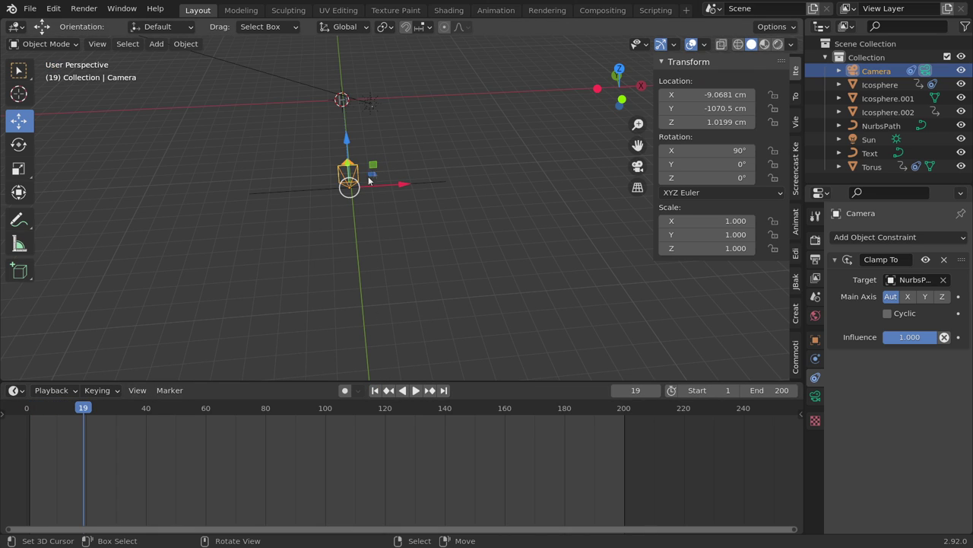
key(g)
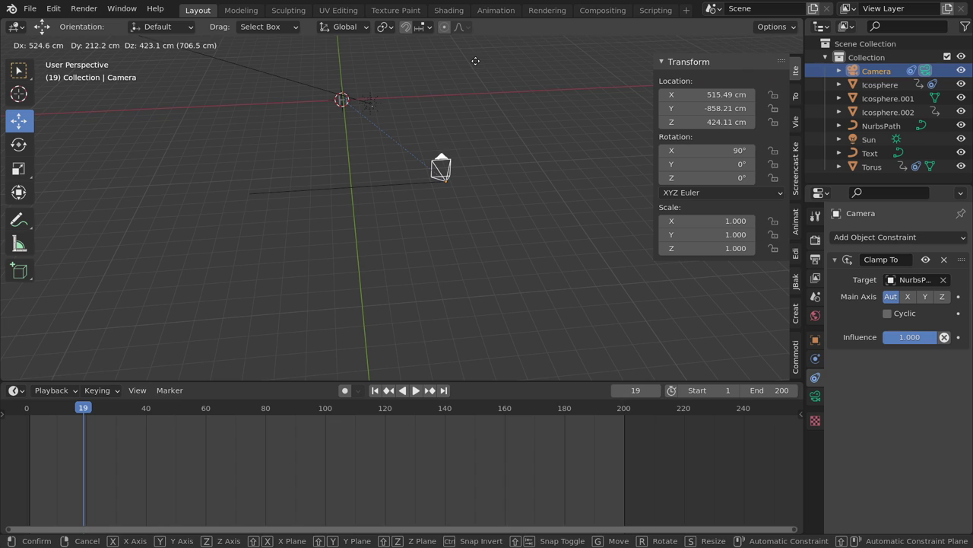
click(476, 61)
key(g)
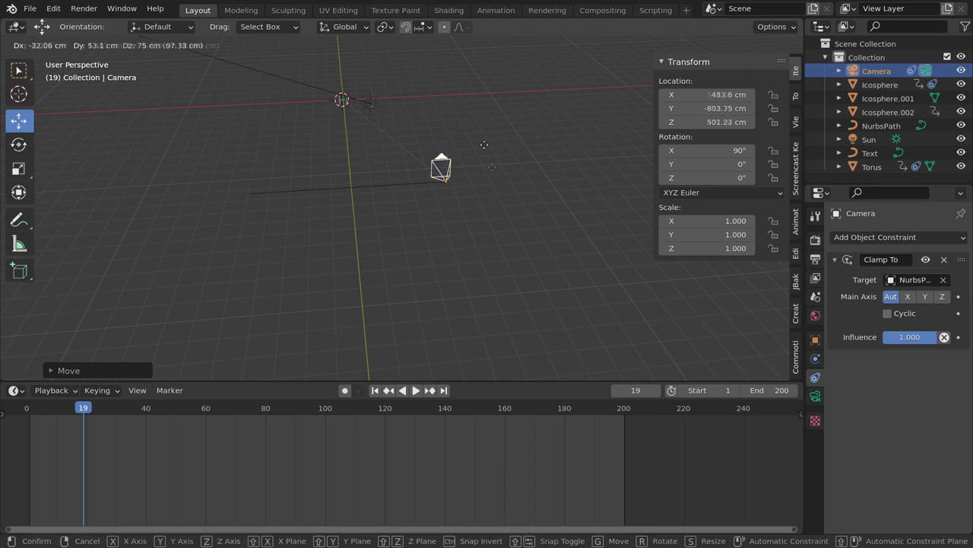
click(497, 80)
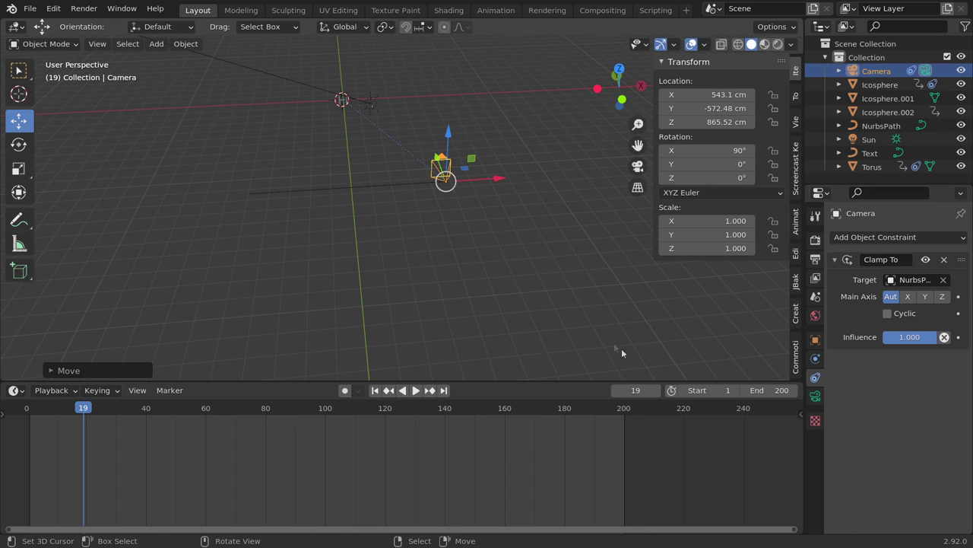
text(1)
key(Return)
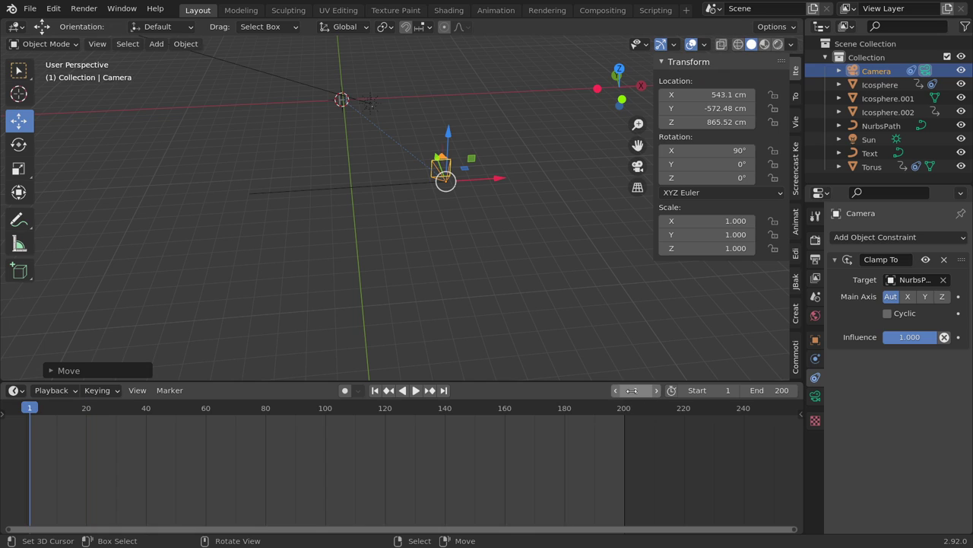
Key the camera's location at frame 1, then move it and key it at frame 115
key(i)
click(612, 216)
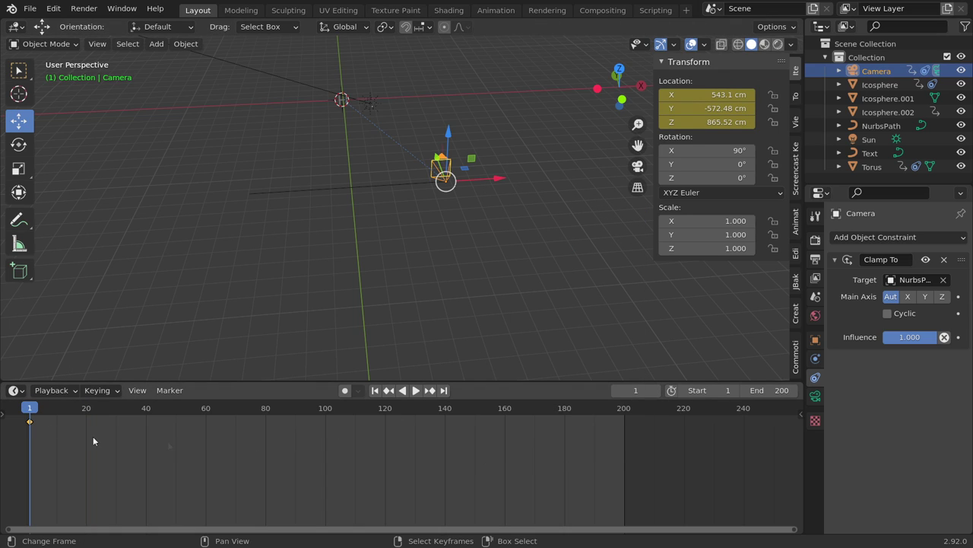
key(space)
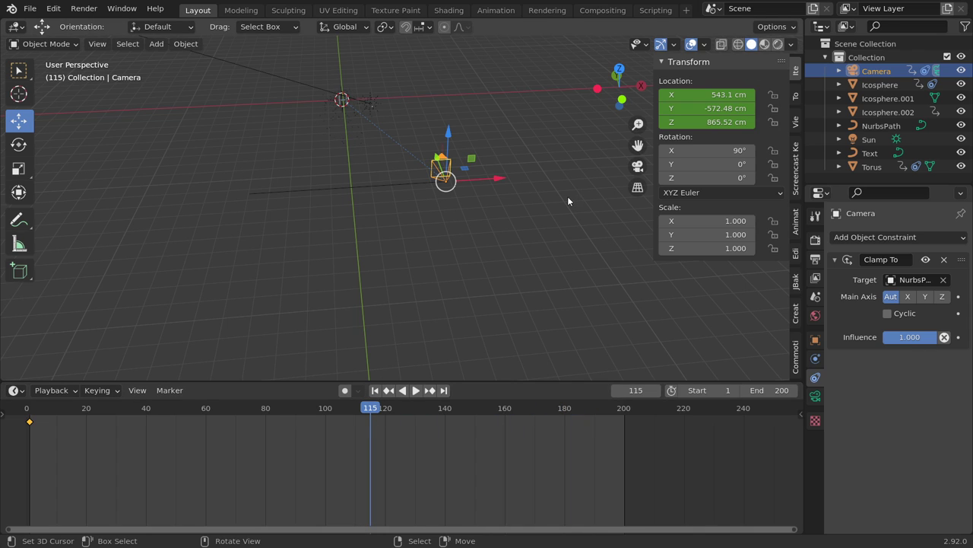
key(g)
click(278, 350)
key(i)
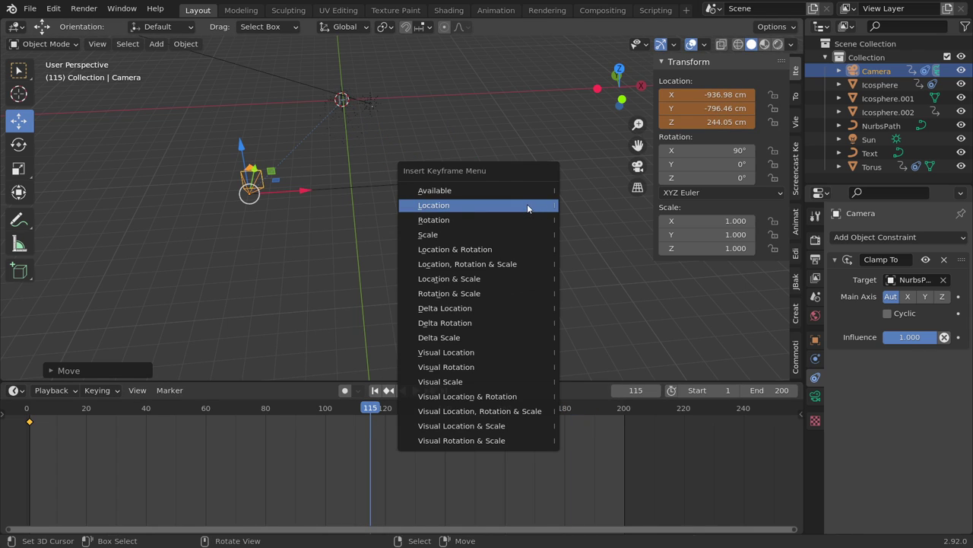
click(527, 203)
Play the animation, checking the camera's path motion from outside and through the lens
key(space)
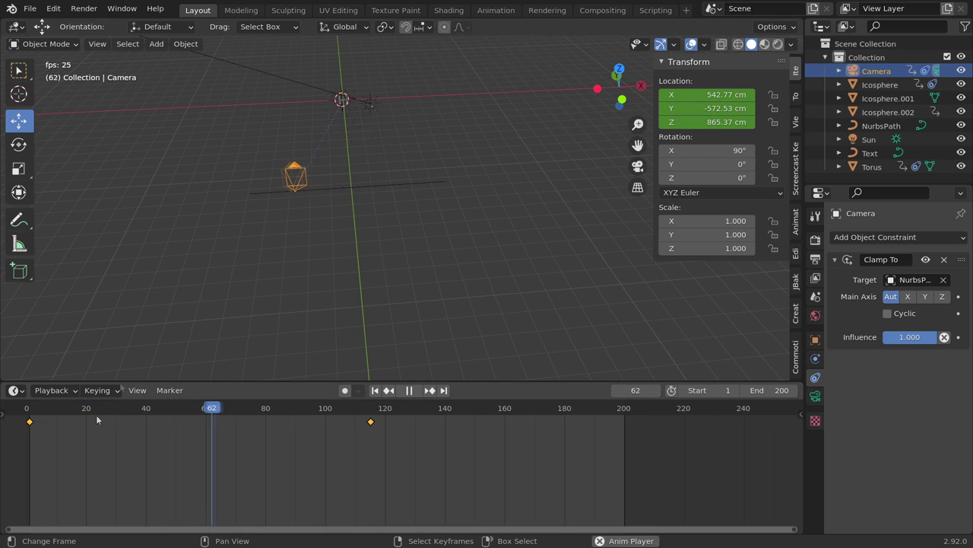
middle_drag(182, 219, 337, 198)
mouse_move(272, 223)
middle_down()
mouse_move(454, 232)
mouse_move(430, 256)
middle_up()
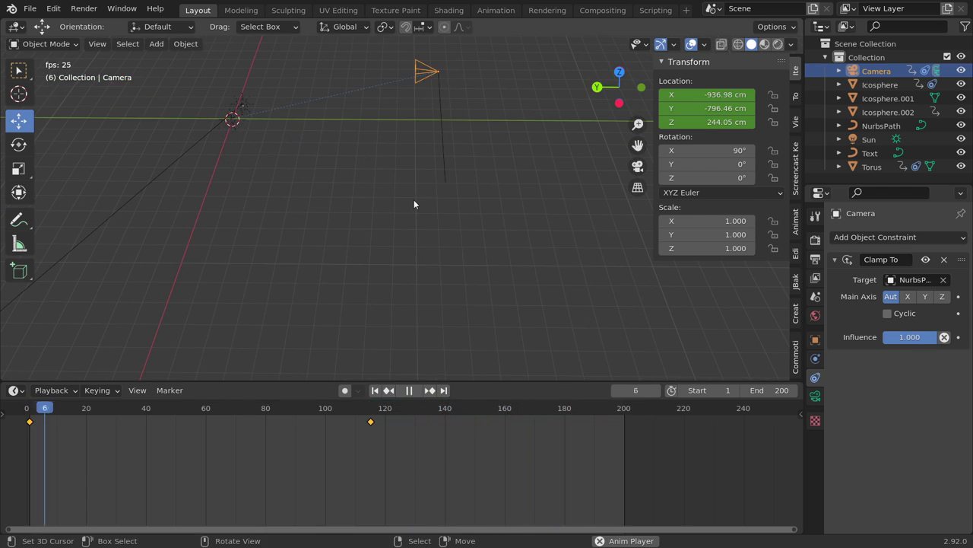
key(KP_0)
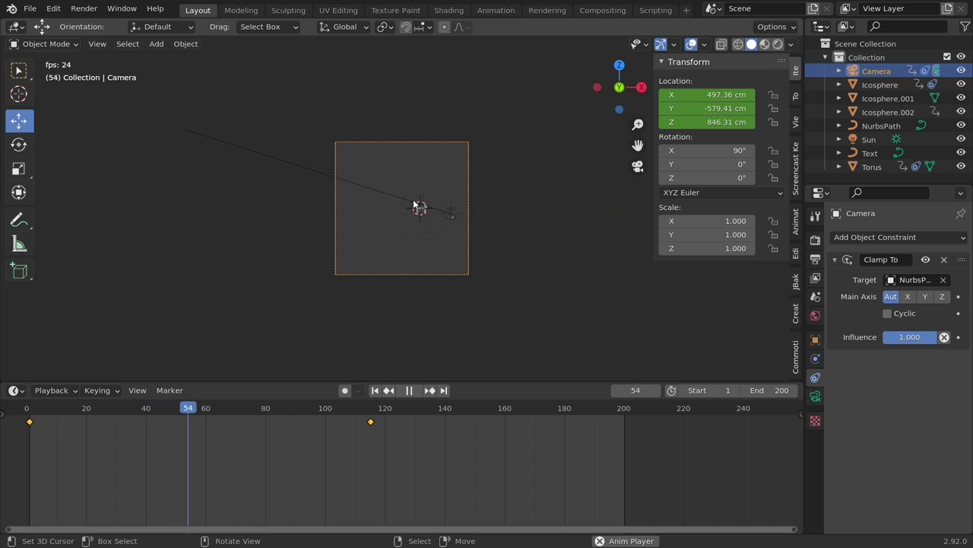
key(space)
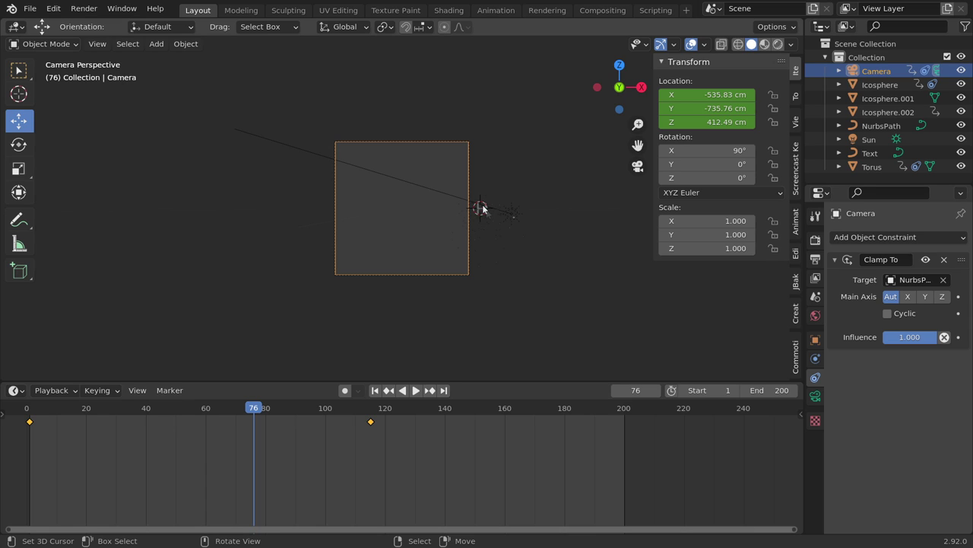
mouse_move(407, 220)
middle_down()
mouse_move(399, 236)
mouse_move(411, 234)
middle_up()
click(886, 238)
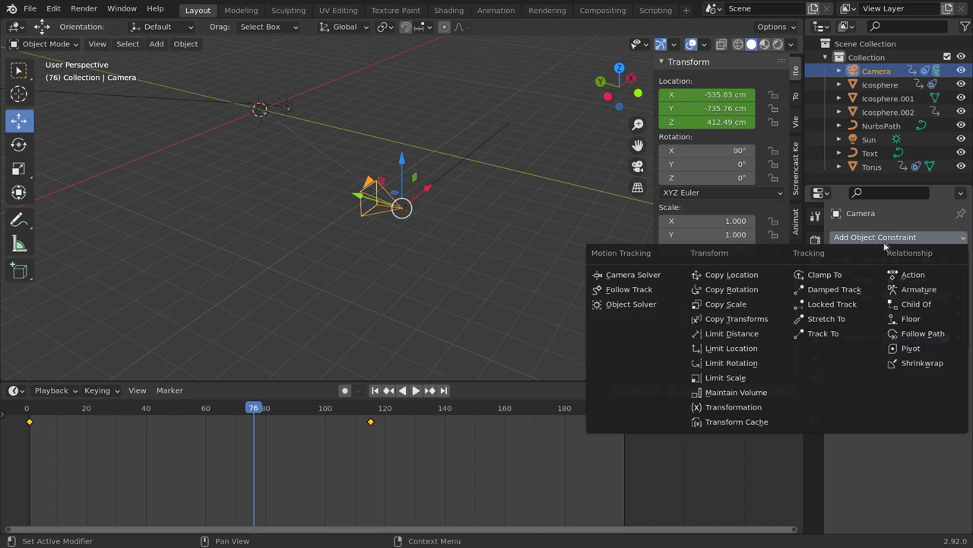
Add a Track To constraint targeting the Torus and play through the camera view
click(819, 333)
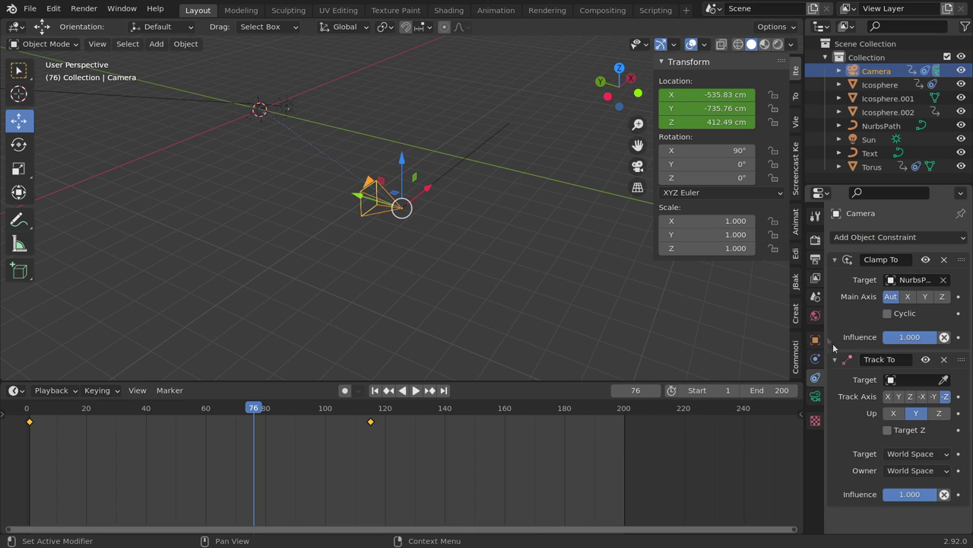
click(945, 381)
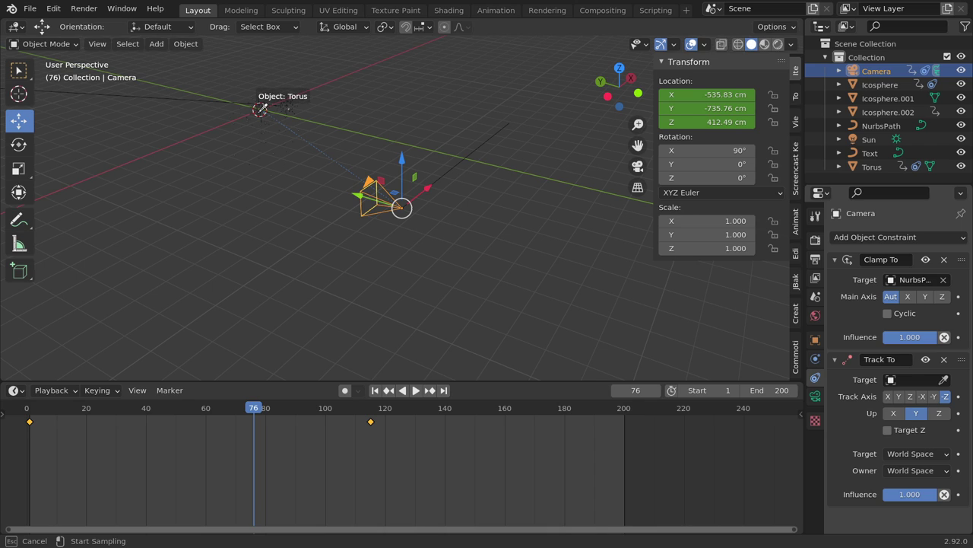
click(260, 108)
key(space)
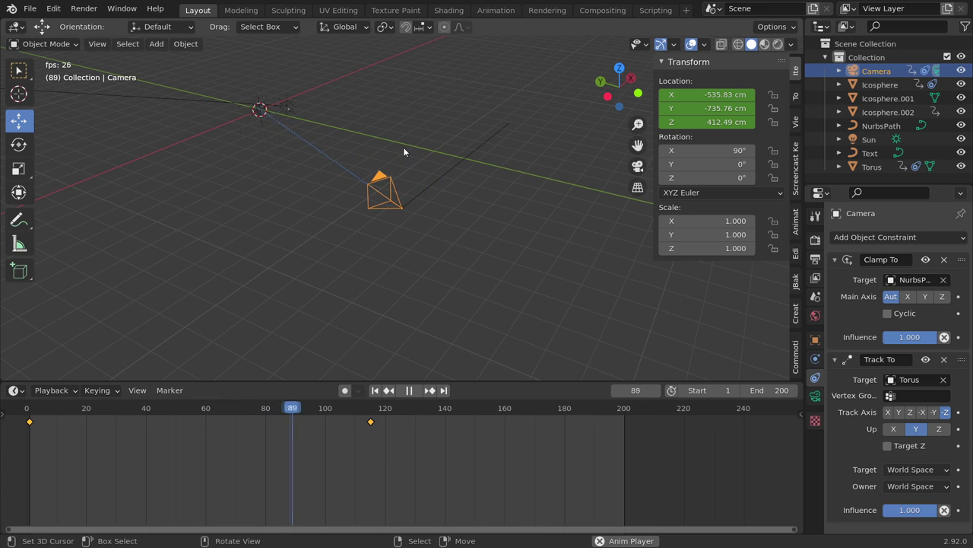
key(KP_0)
scroll(374, 291, up, 3)
scroll(374, 291, up, 2)
scroll(375, 291, down, 1)
Raise the camera focal length to 449 mm and stop playback
click(819, 396)
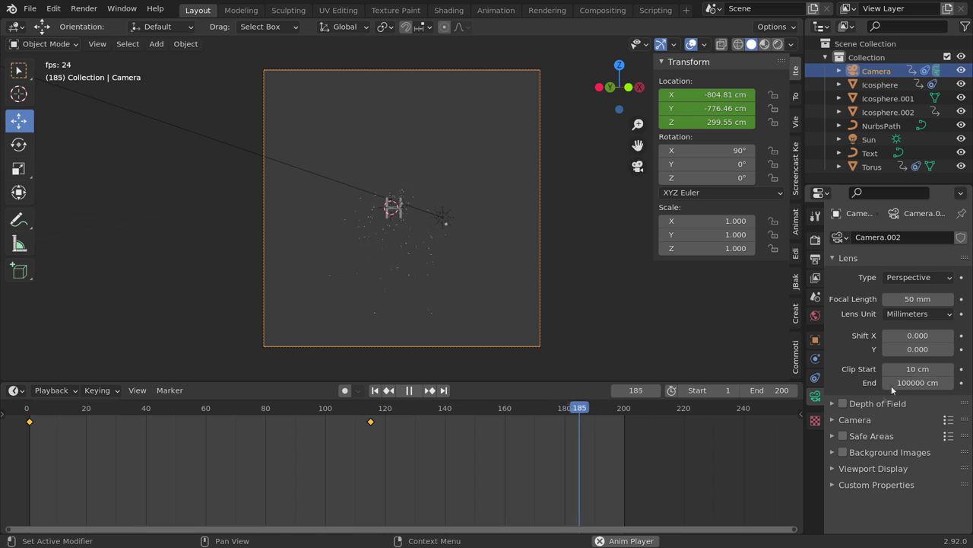
drag(918, 299, 943, 298)
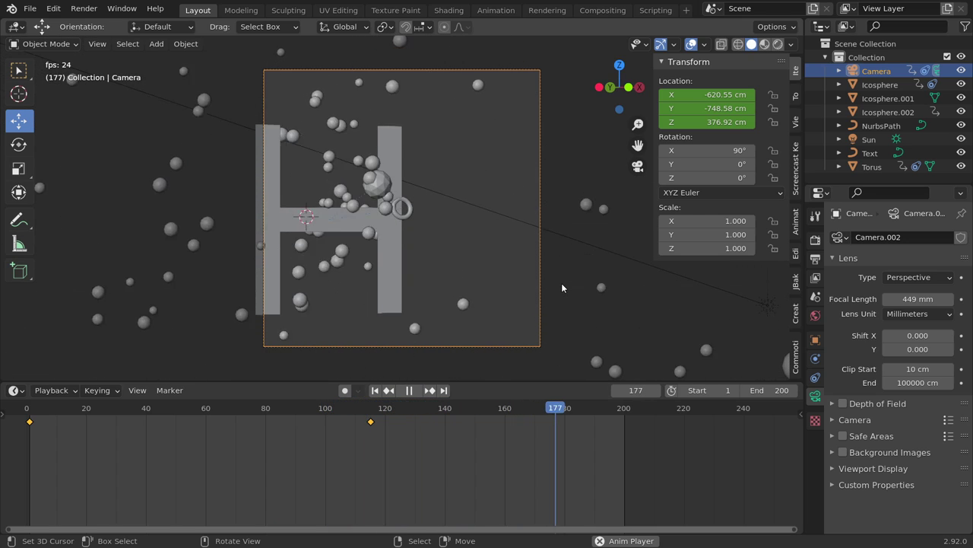
key(space)
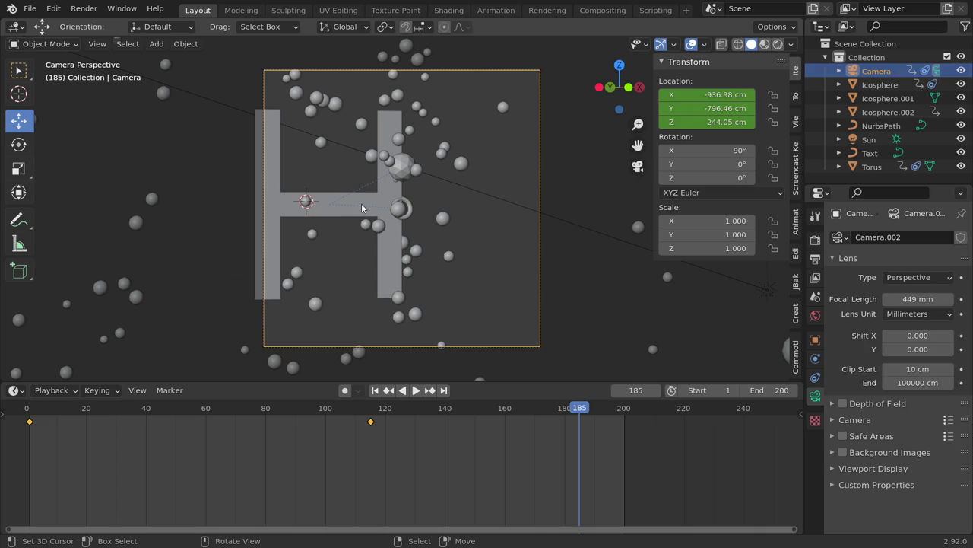
Point the camera's Track To constraint at the Text object instead of the Torus
click(364, 209)
click(542, 246)
click(816, 358)
click(816, 395)
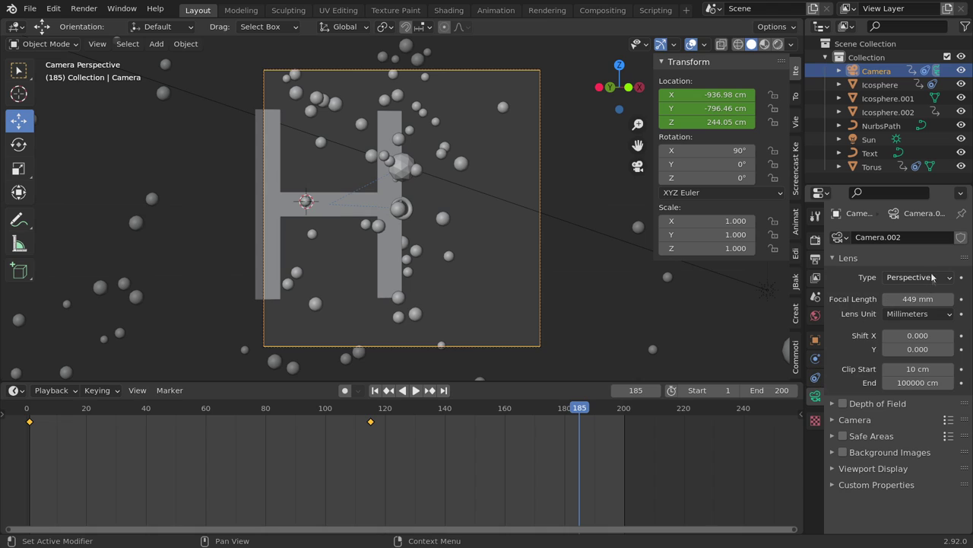
click(816, 377)
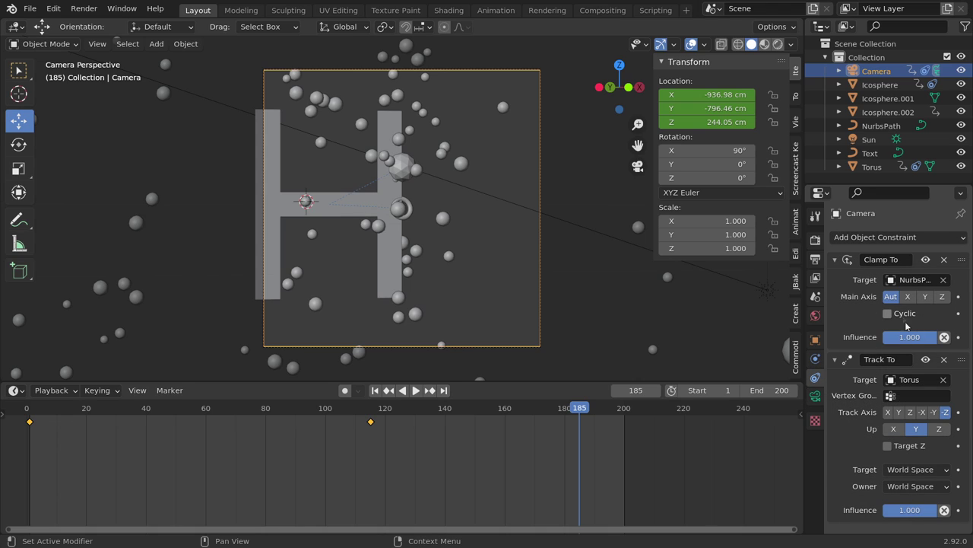
click(943, 380)
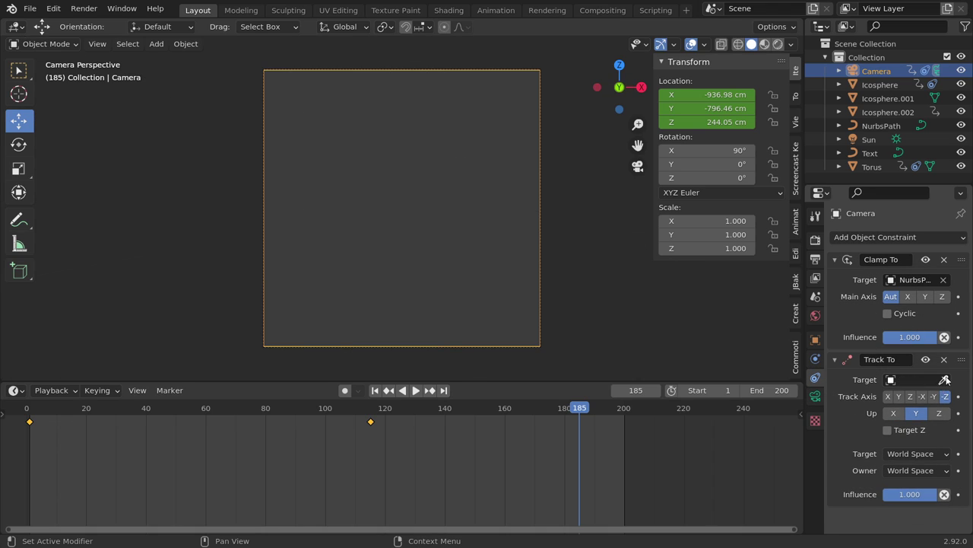
click(944, 379)
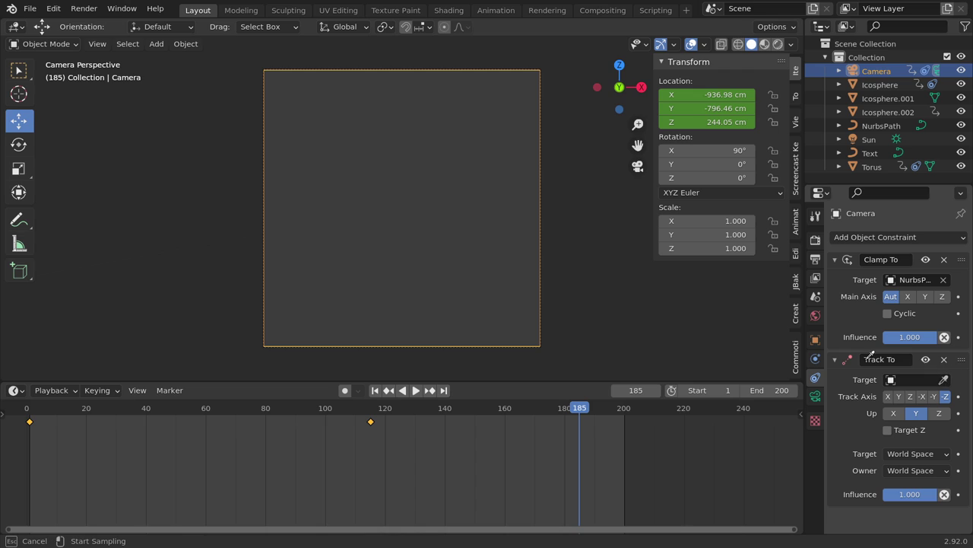
click(912, 380)
click(826, 480)
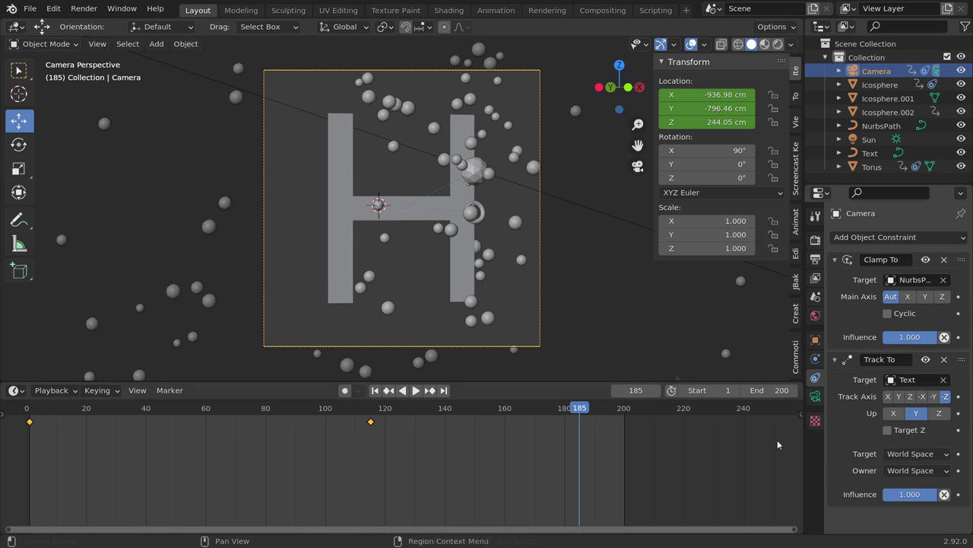
Play the animation to preview the new tracking, then leave camera view
key(space)
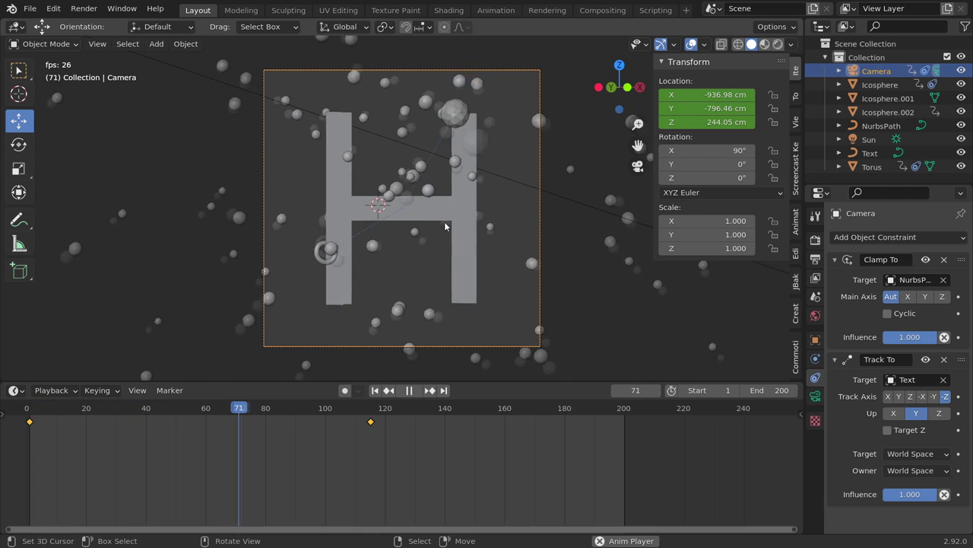
key(space)
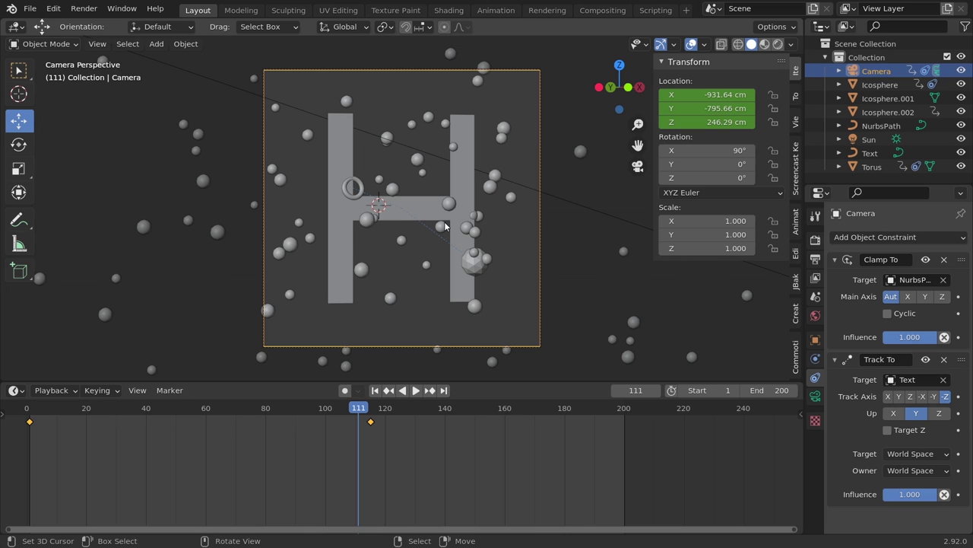
key(KP_0)
Move one NurbsPath control point up and right to about X -86.78, Y 22.92, Z -58.91 cm
key(KP_Decimal)
middle_drag(301, 279, 436, 283)
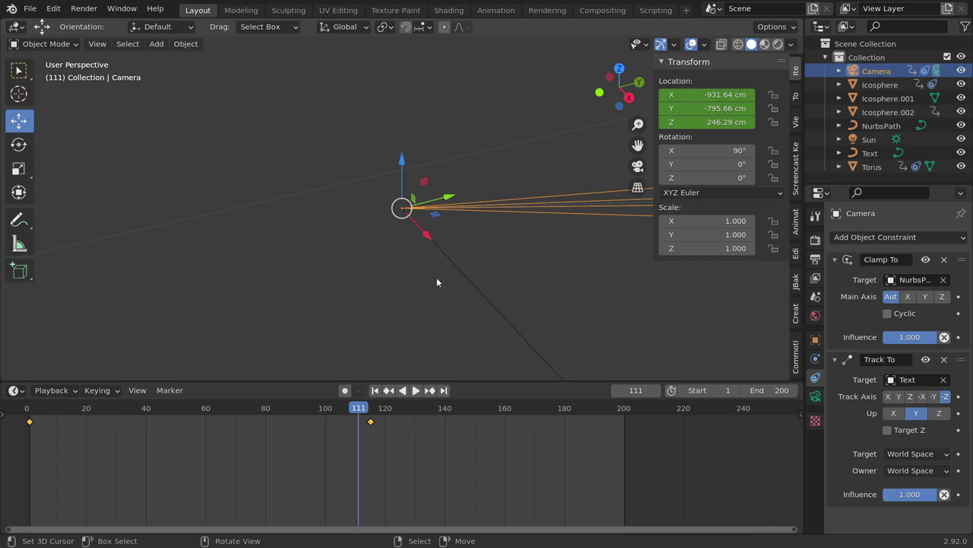
scroll(428, 296, up, 5)
scroll(393, 222, down, 4)
click(466, 258)
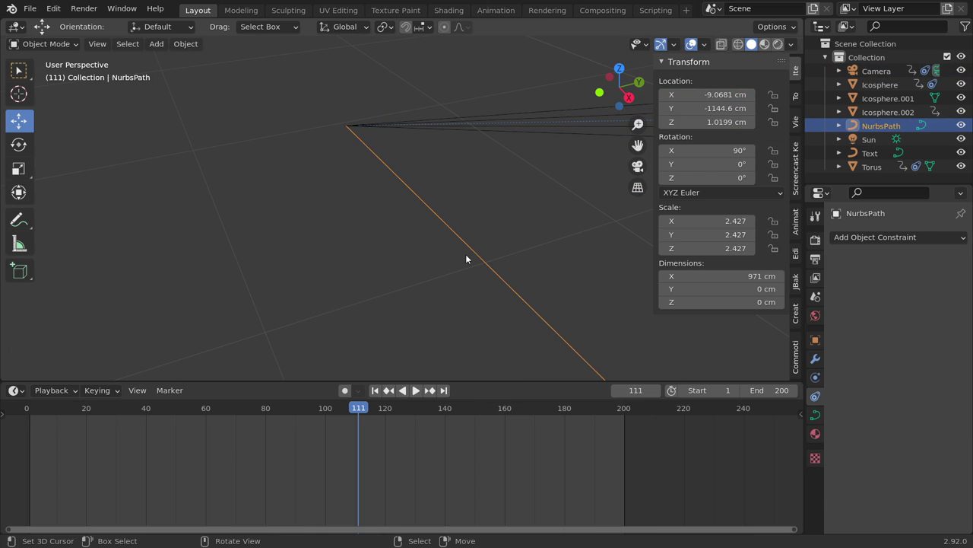
key(Tab)
scroll(422, 251, down, 2)
scroll(411, 282, down, 1)
click(526, 321)
key(g)
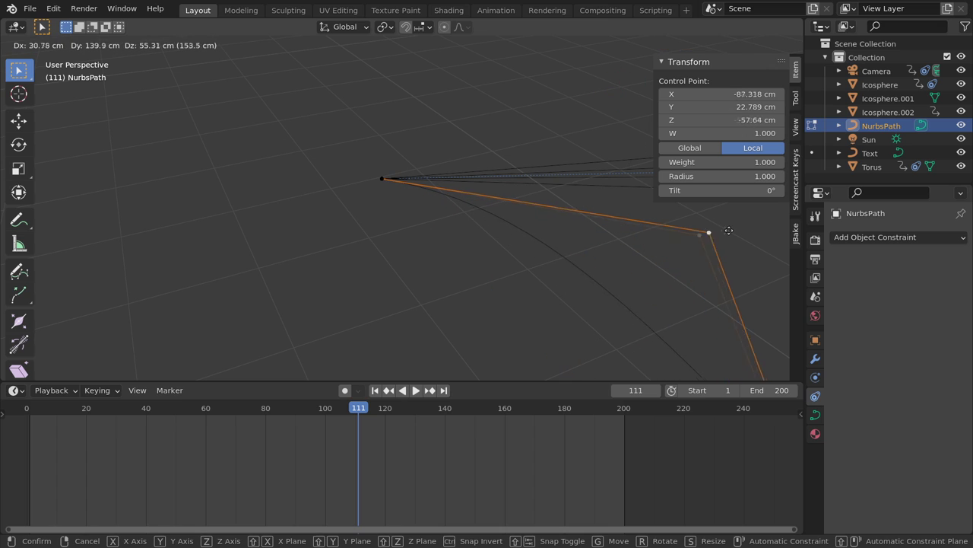
click(641, 225)
Replay the animation from the first frame to see the camera follow the reshaped path
scroll(510, 278, down, 4)
mouse_move(511, 279)
middle_down()
mouse_move(634, 289)
mouse_move(575, 341)
middle_up()
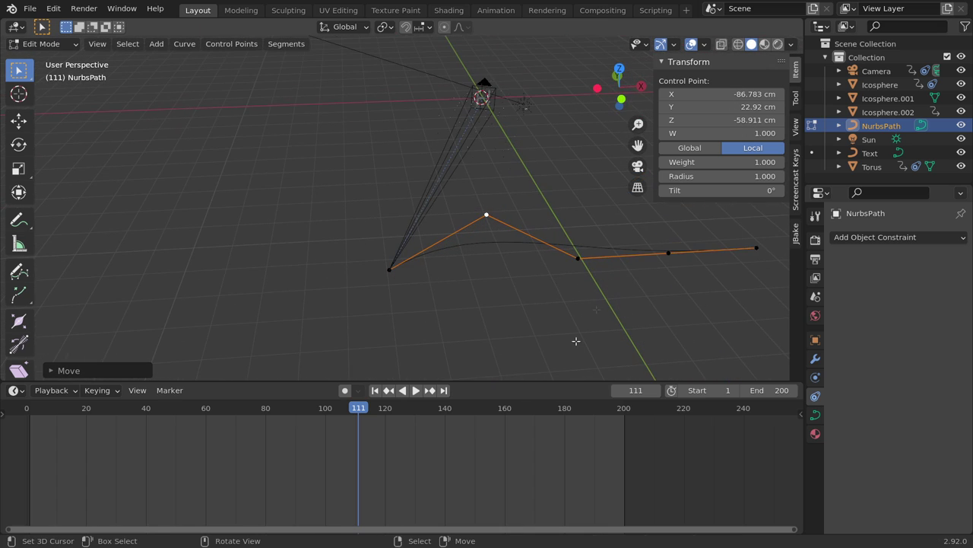
click(375, 391)
key(space)
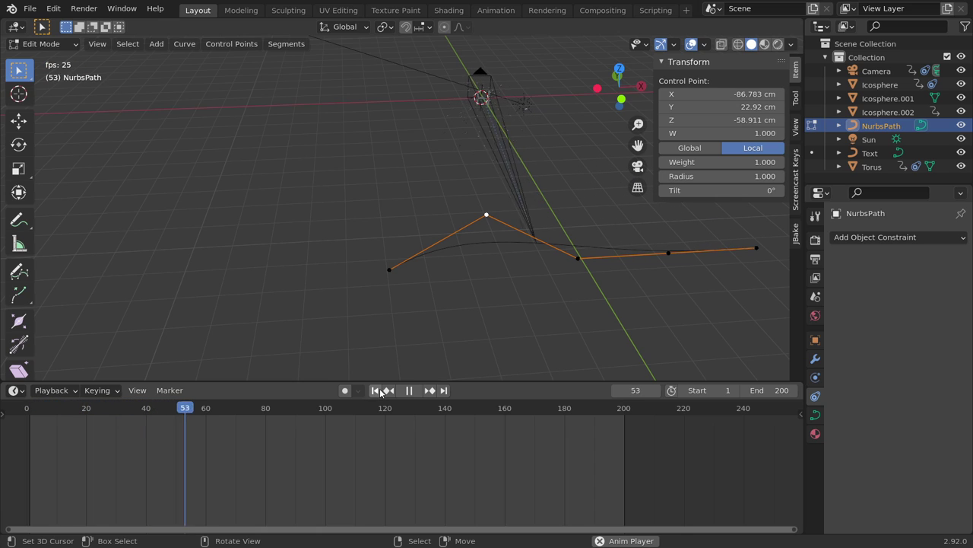
key(space)
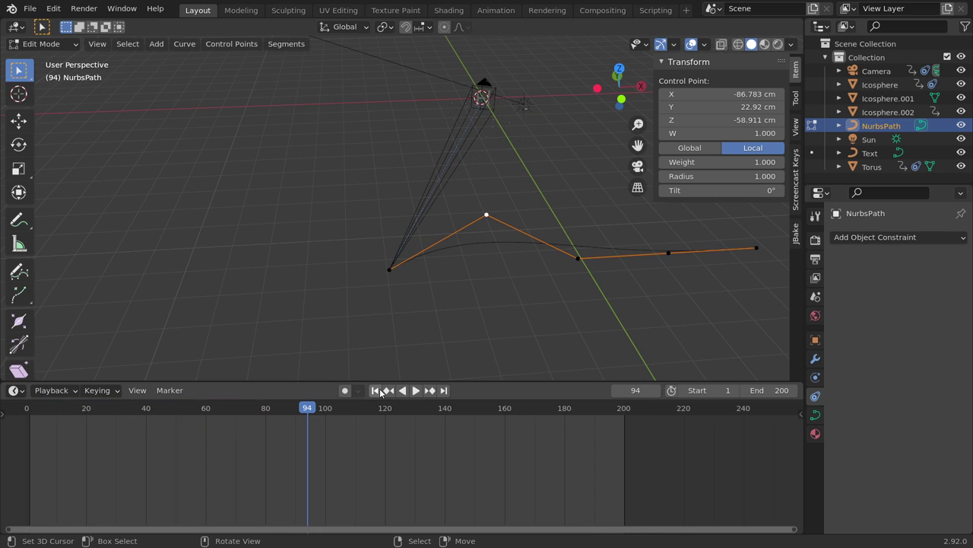